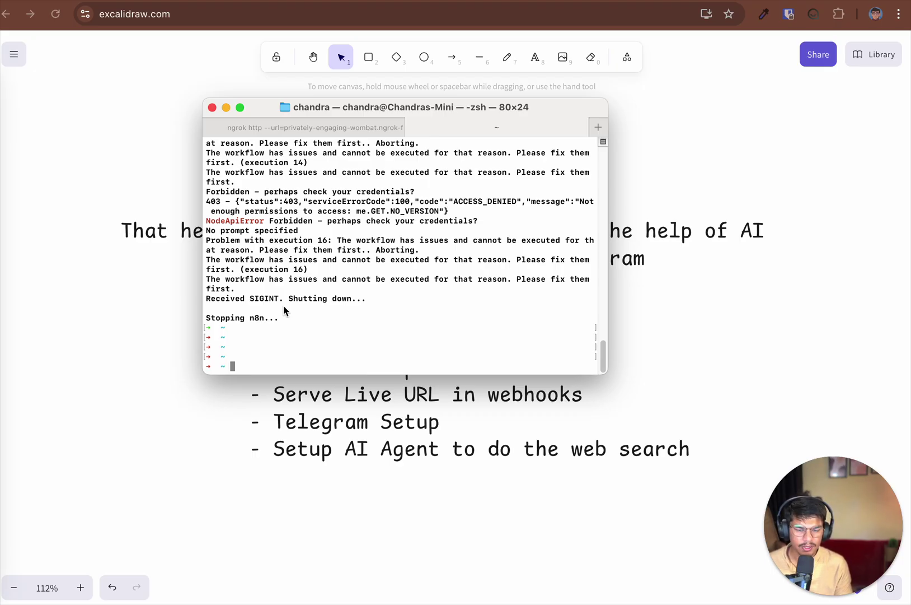
type("npx")
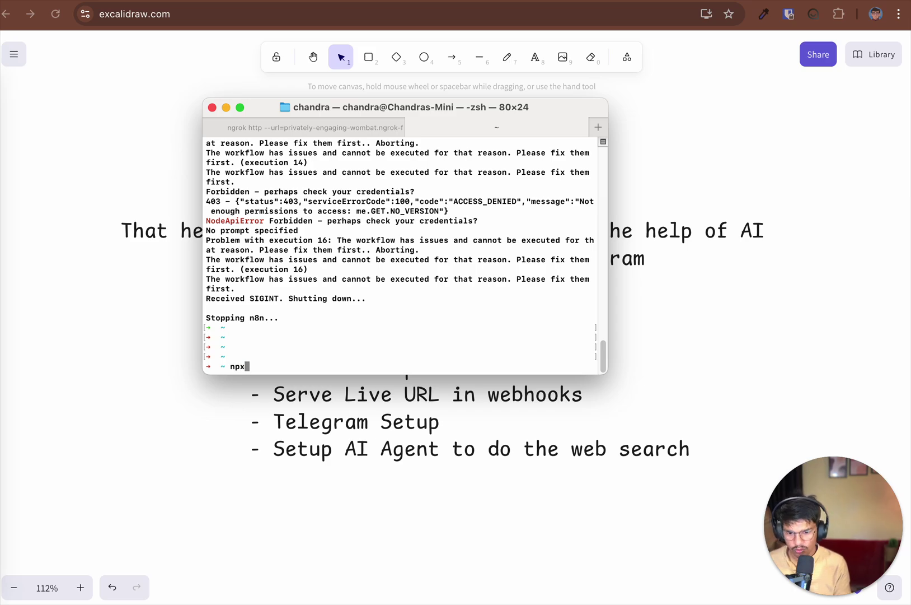
type(" n8n")
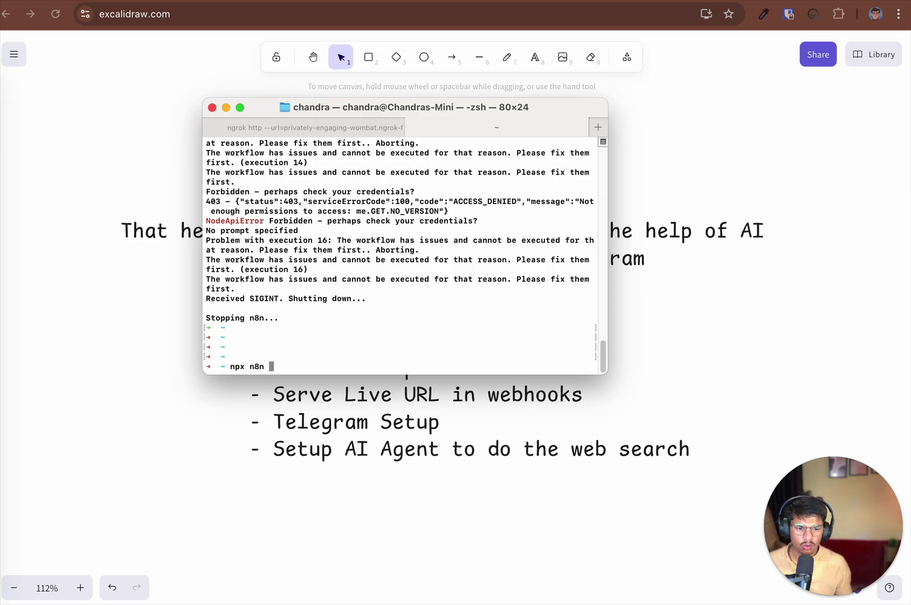
key("BackSpace")
key("BackSpace")
key("BackSpace")
key("BackSpace")
key("BackSpace")
key("BackSpace")
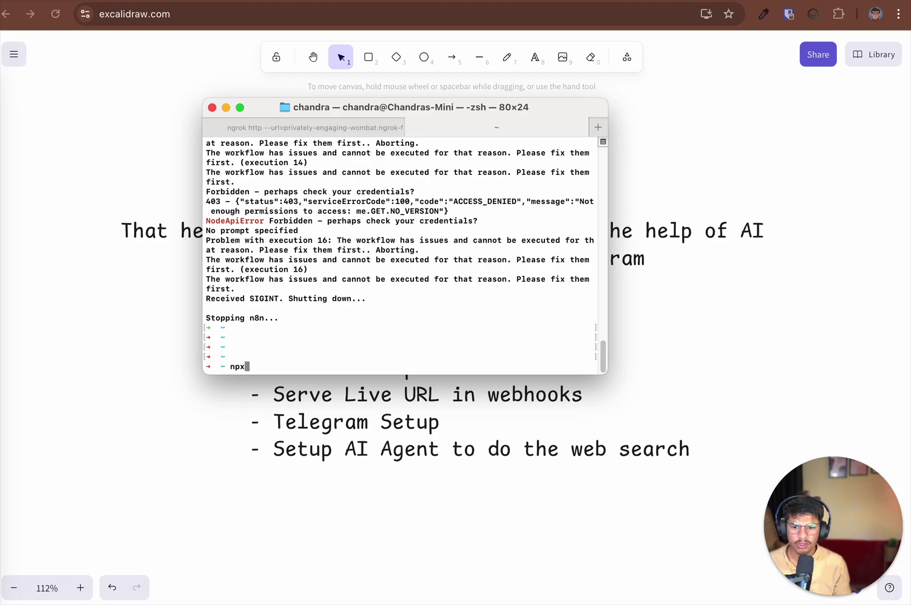
Start a global n8n installation in the terminal with npm install -g n8n and interrupt it.
type("m install 0")
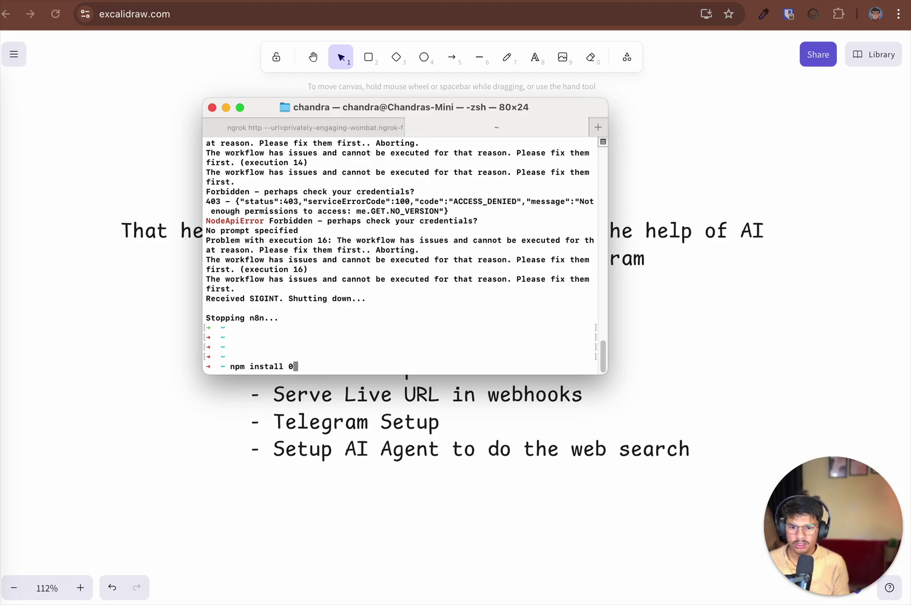
key("BackSpace")
type("-g")
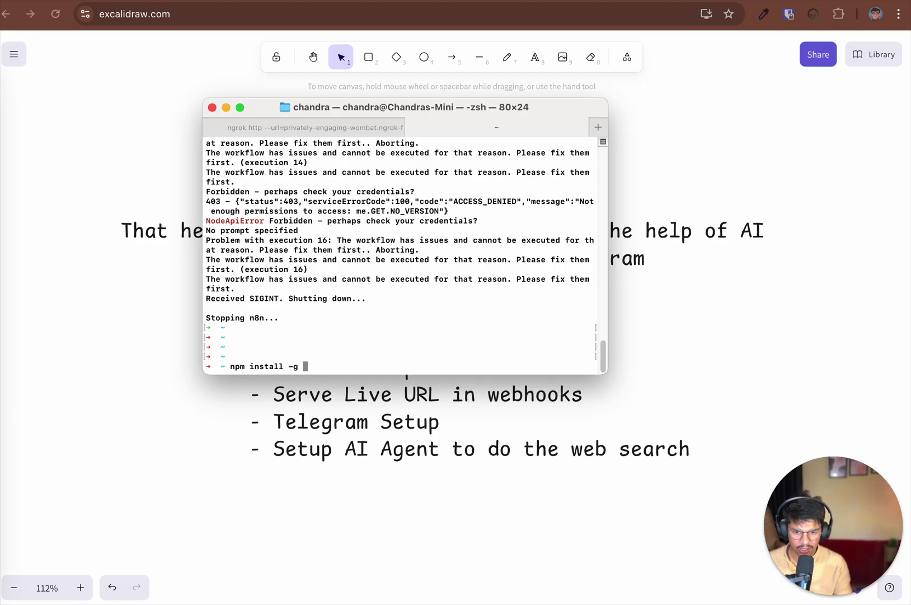
type(" n8n")
key("BackSpace")
key("BackSpace")
key("BackSpace")
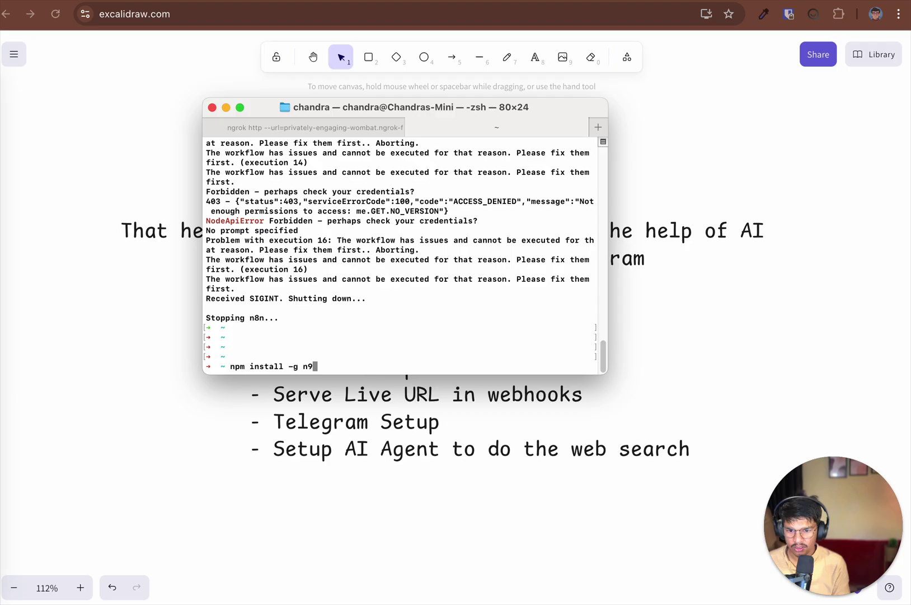
type("8n")
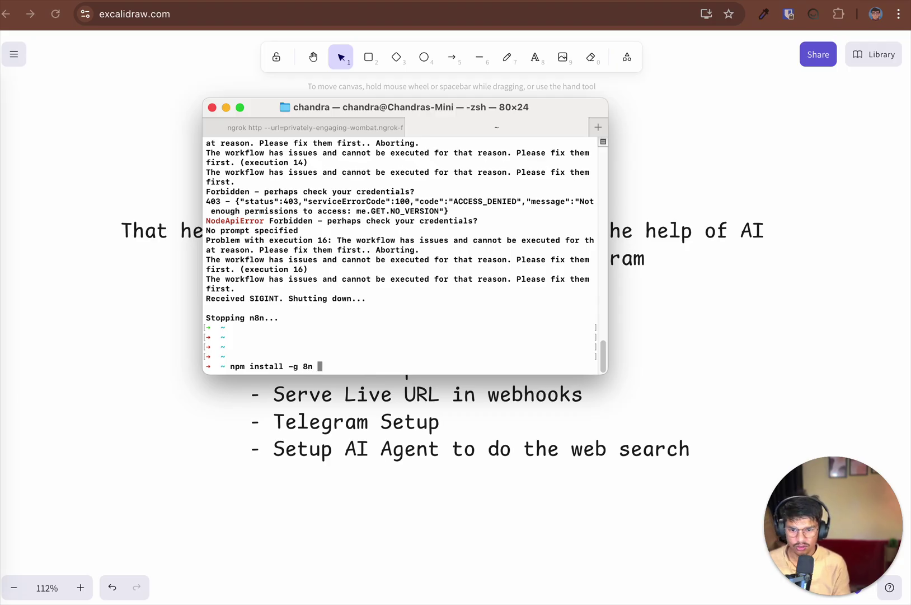
key("BackSpace")
key("BackSpace")
type("n8n")
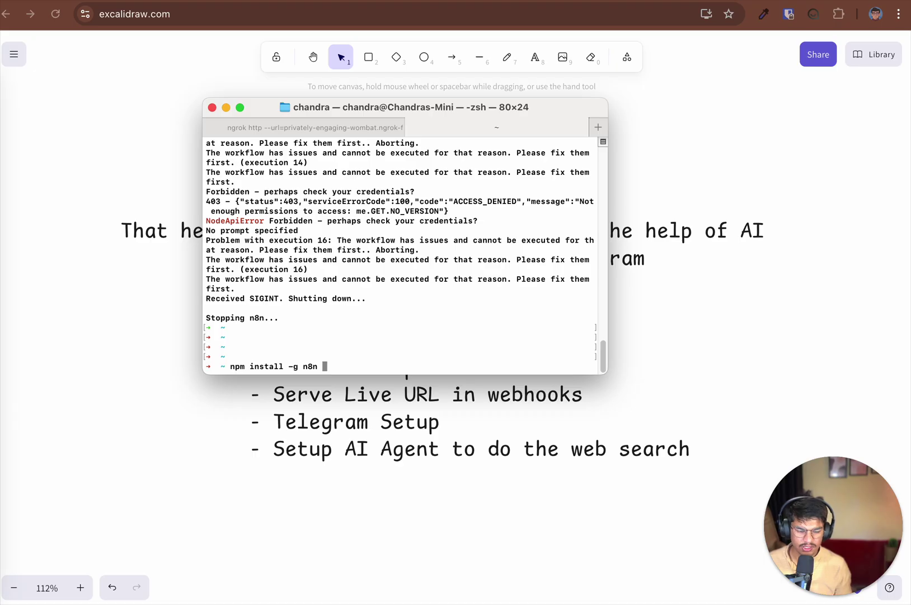
key("Return")
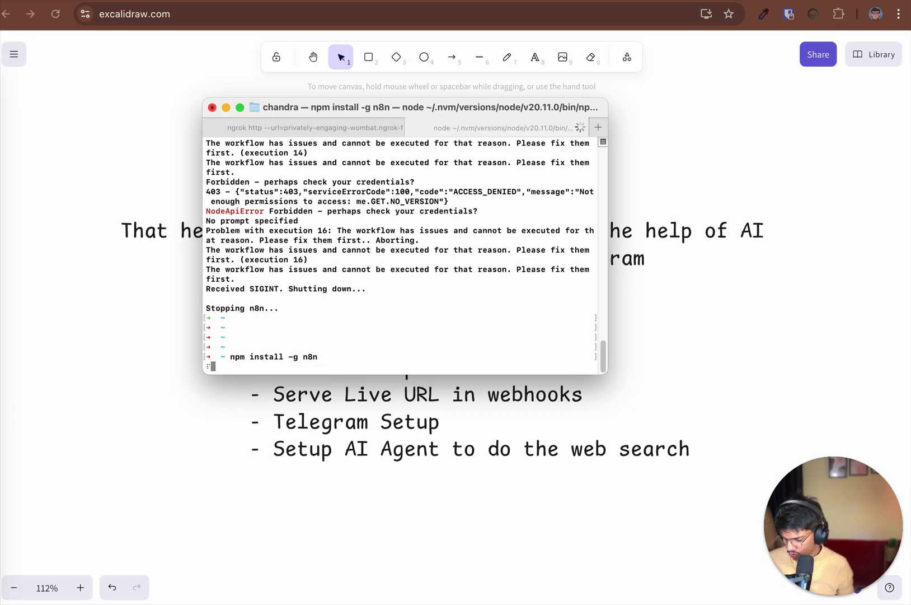
key("ctrl+c")
Run n8n from the terminal and open its editor at localhost:5678 in the browser.
key("Return")
key("Return")
type("n8n")
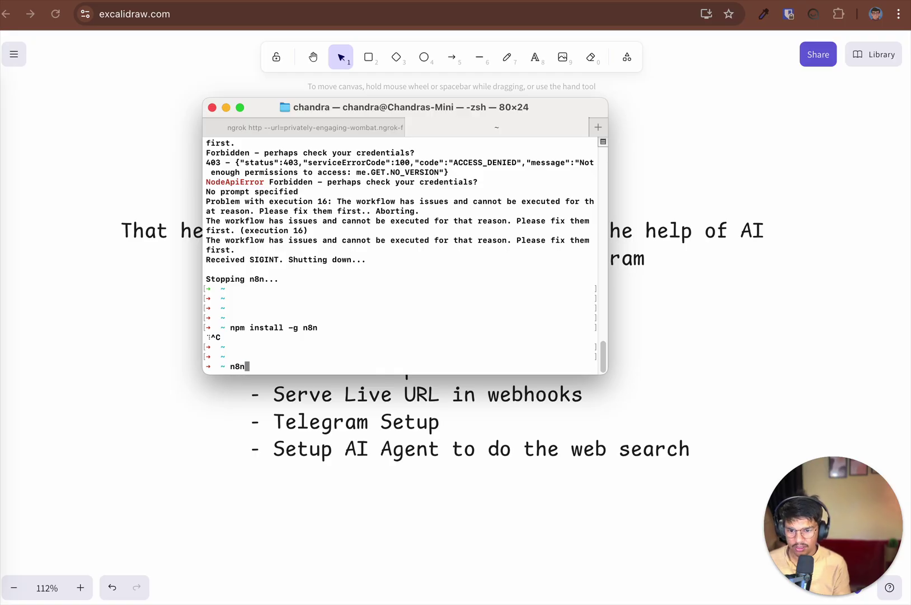
key("Return")
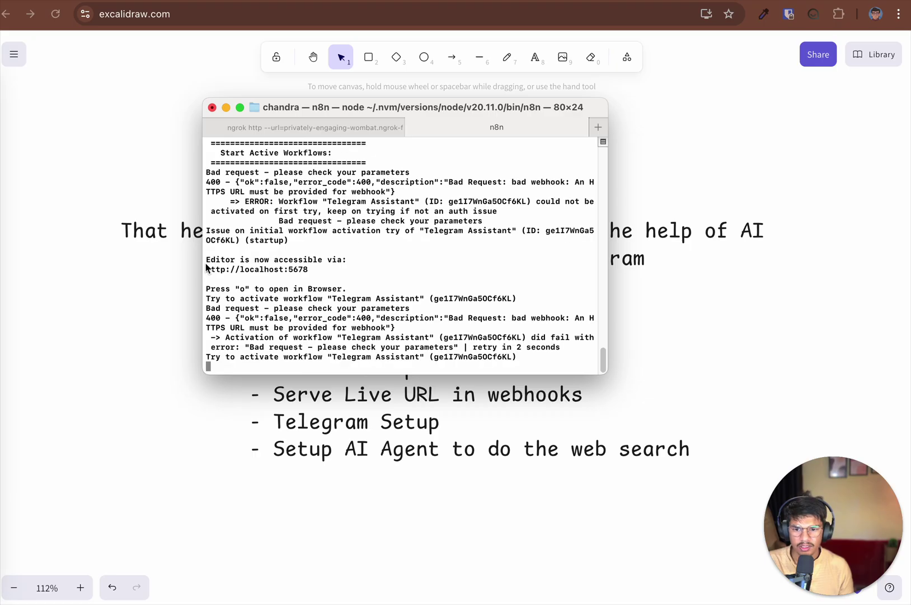
left_click_drag(206, 259, 313, 223)
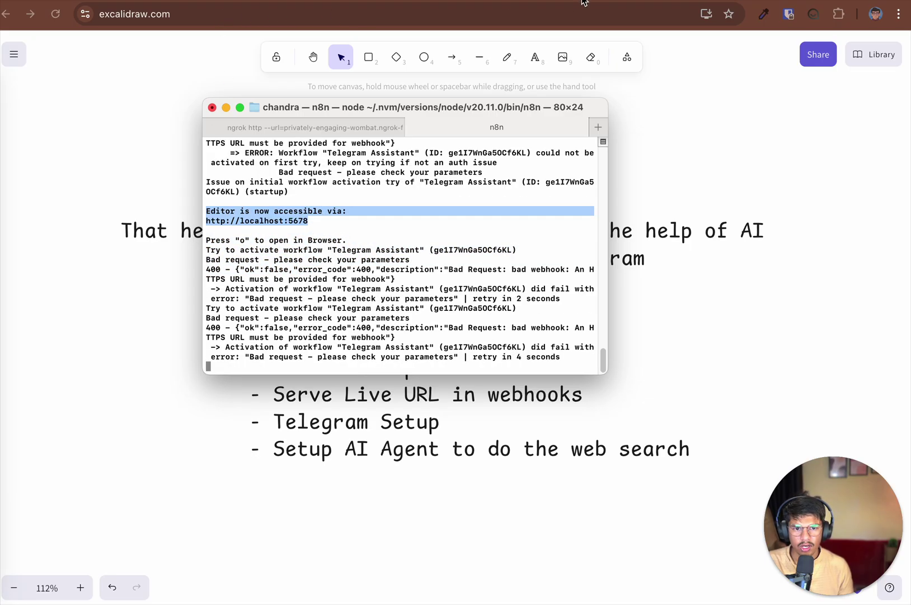
key("o")
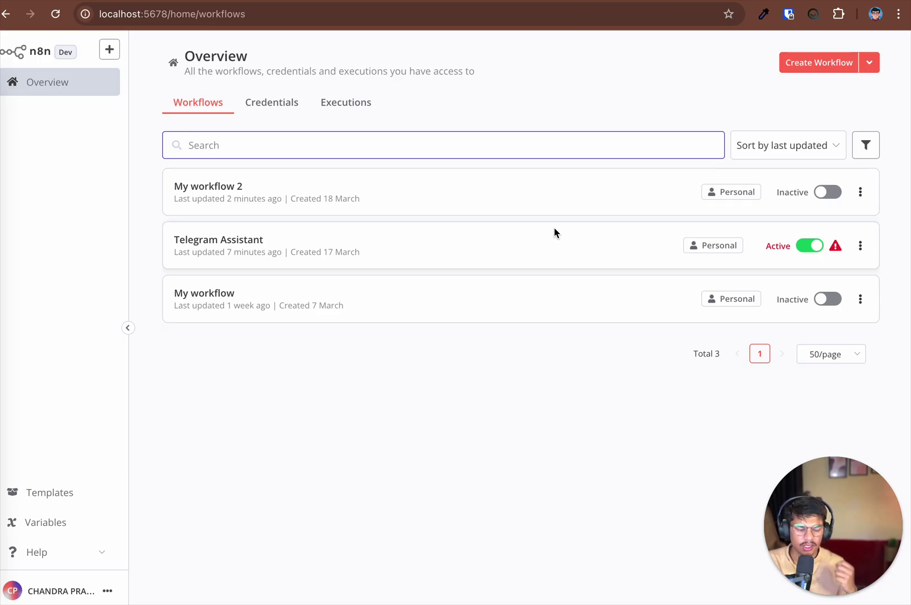
Open the workflow My workflow 2 and examine its localhost address and Telegram Trigger node.
left_click(274, 205)
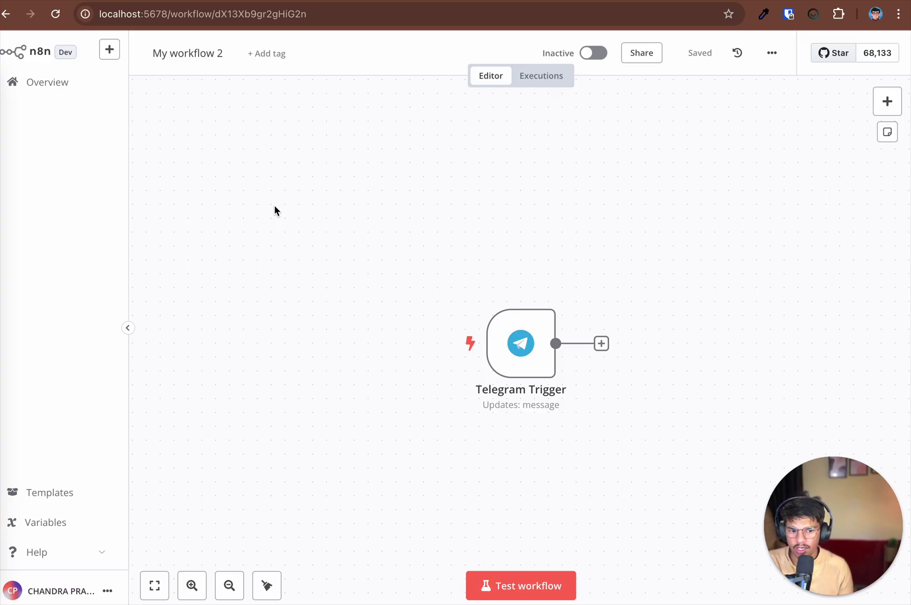
double_click(114, 15)
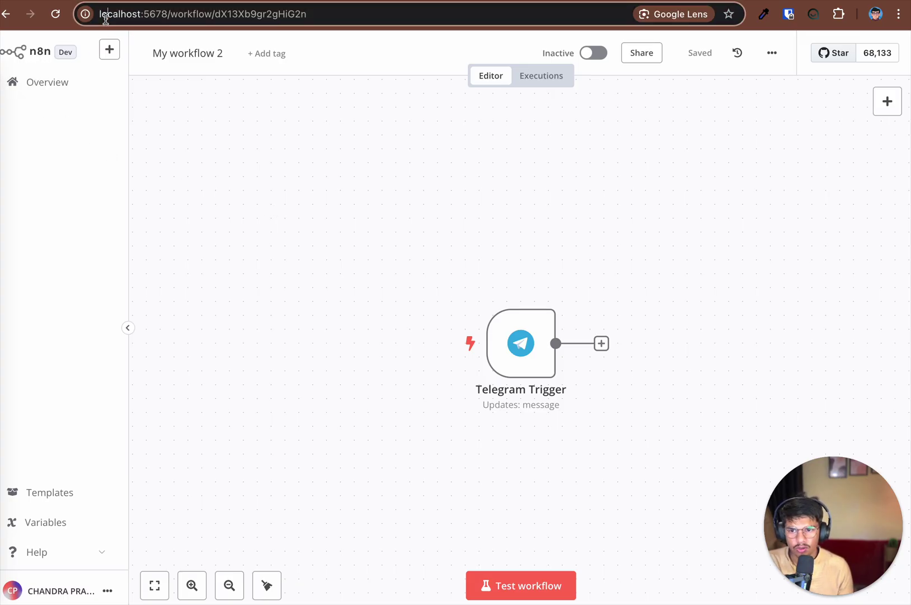
left_click_drag(163, 14, 102, 12)
mouse_move(510, 335)
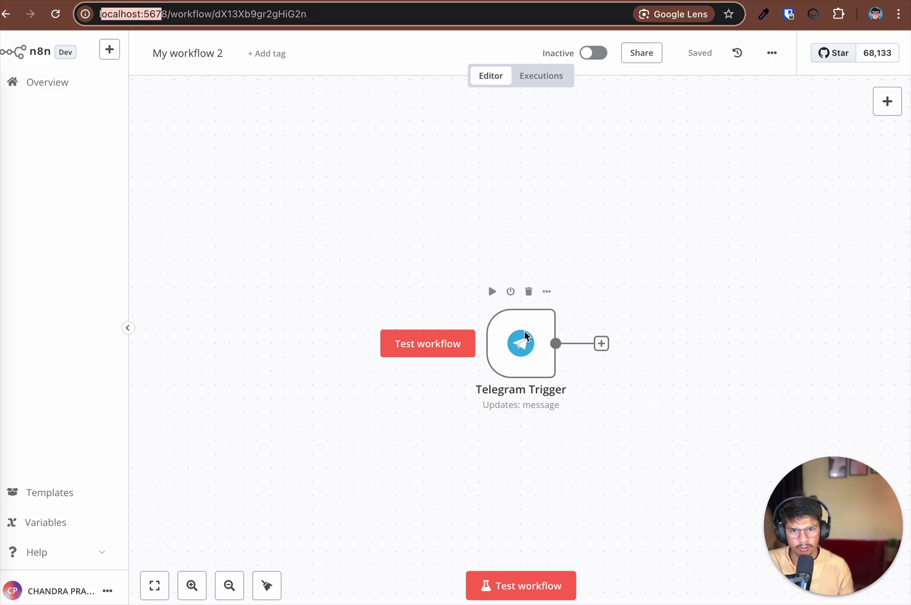
Switch to the Excalidraw board and examine the n8n Free Npm version box in the tunnel diagram.
left_click(458, 0)
scroll(557, 207, "down", 5)
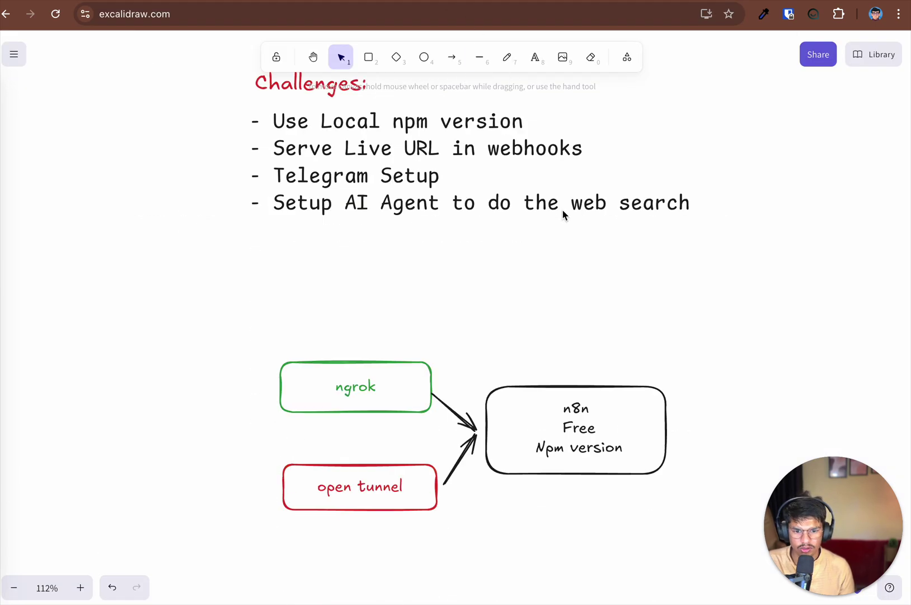
left_click(567, 413)
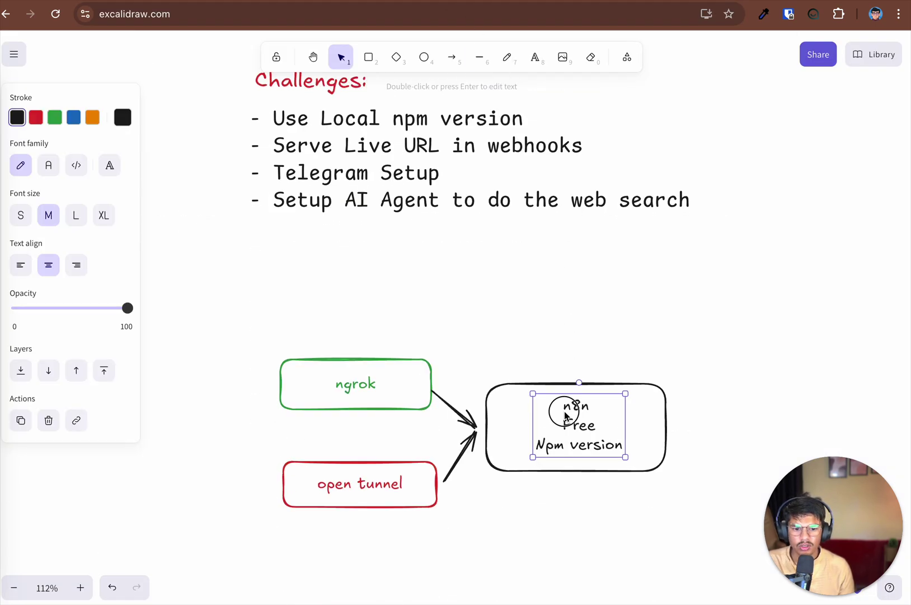
left_click(662, 443)
left_click(667, 442)
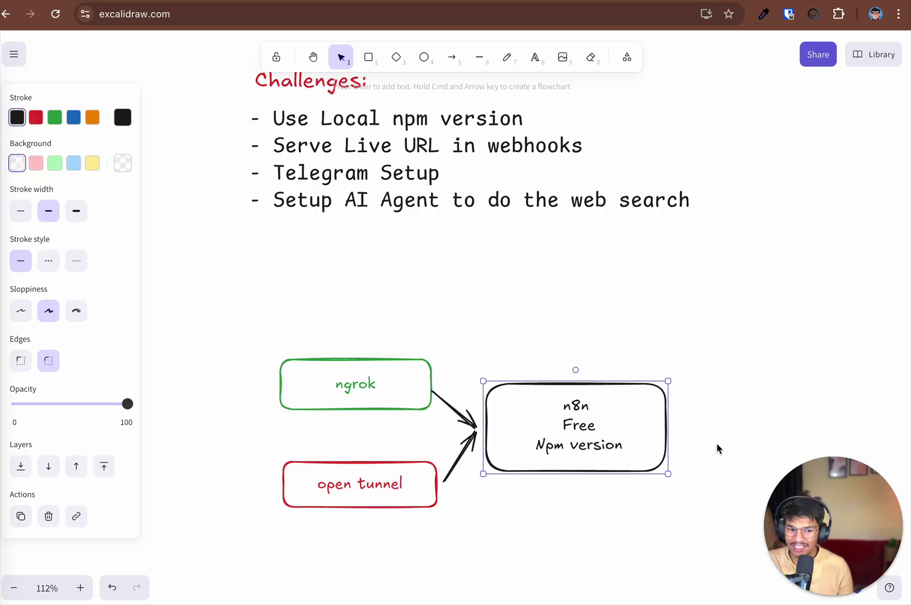
Change the label of the red box from "open tunnel" to "local tunnel".
left_click(355, 503)
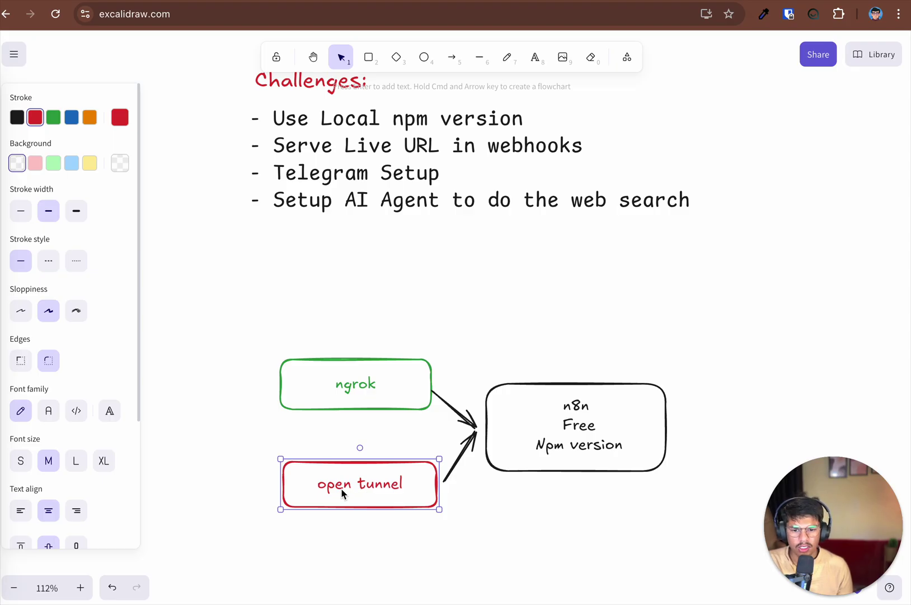
double_click(339, 488)
double_click(339, 491)
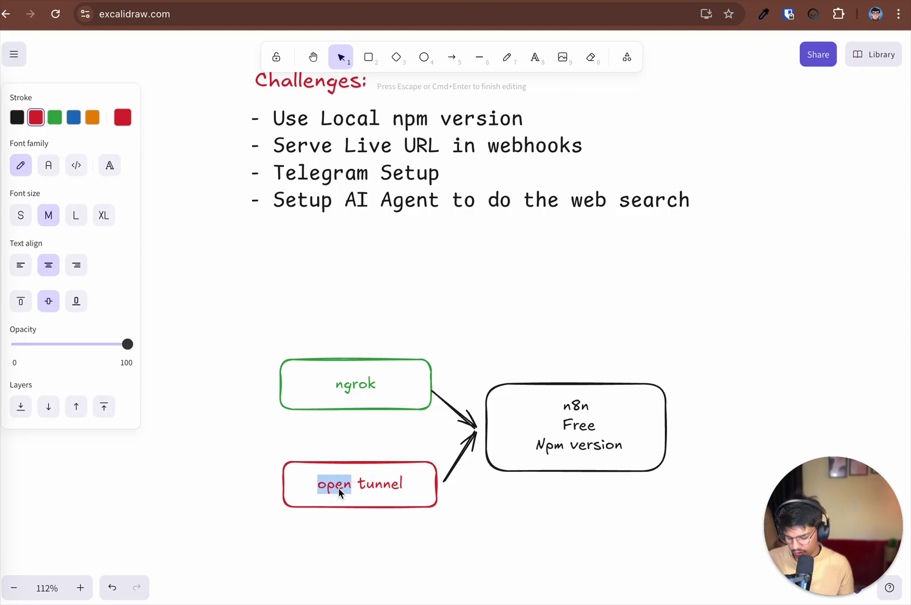
type("local")
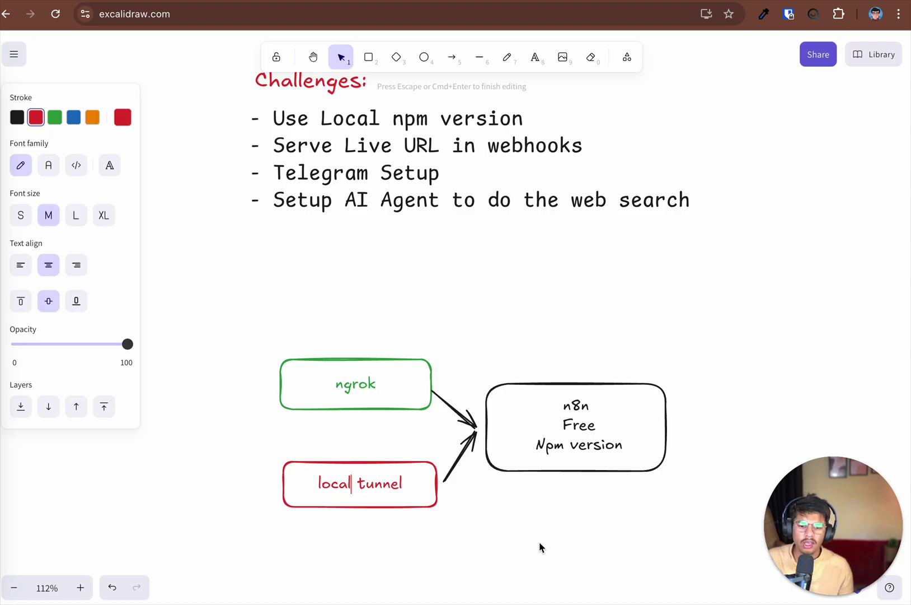
left_click(487, 498)
left_click(430, 487)
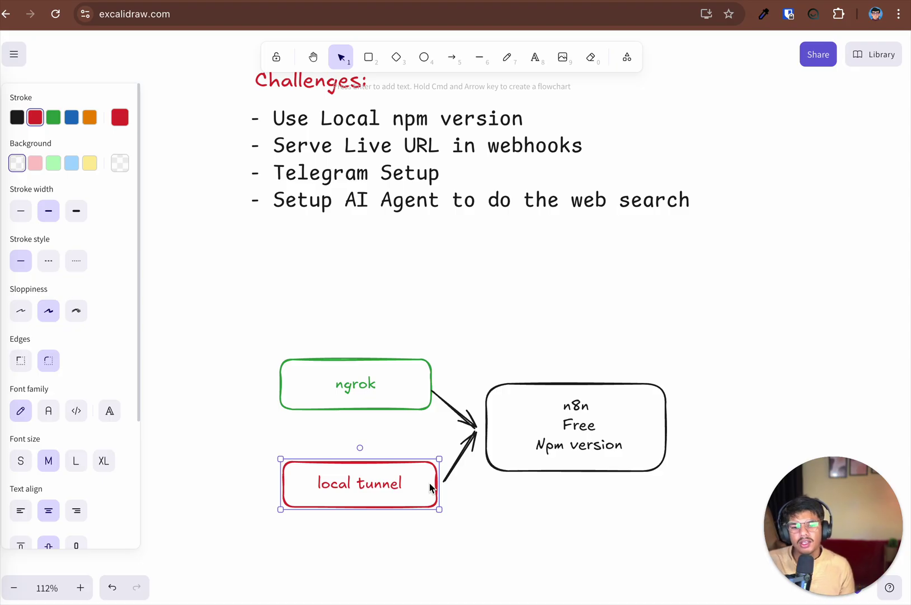
left_click(385, 406)
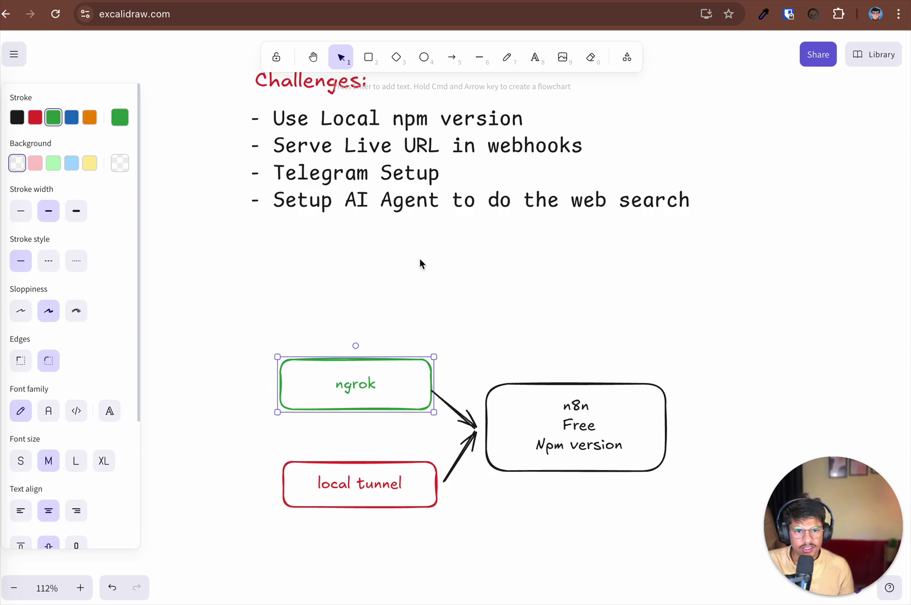
Open the ngrok.com website in a new browser tab.
key("super+t")
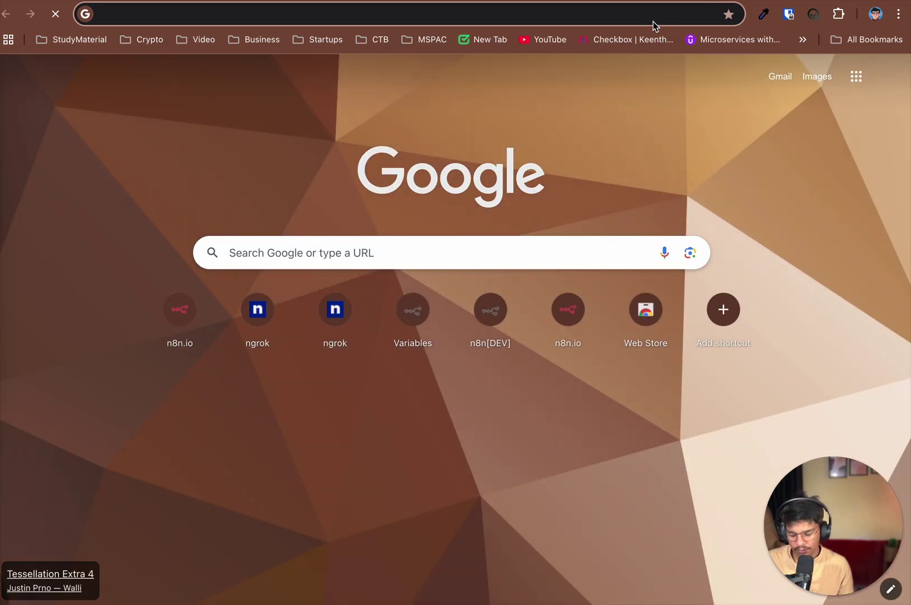
type("ngrt")
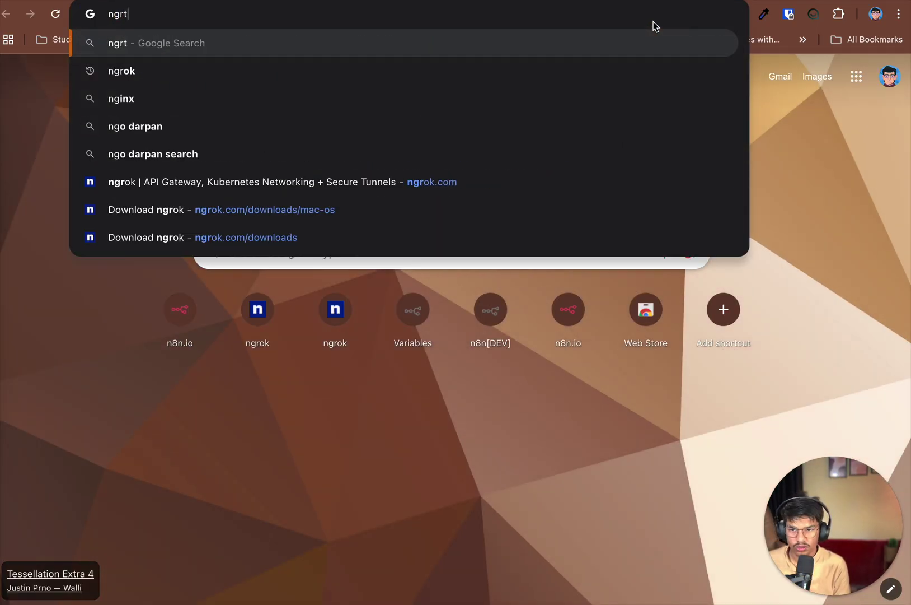
key("BackSpace")
type("ok")
key("Return")
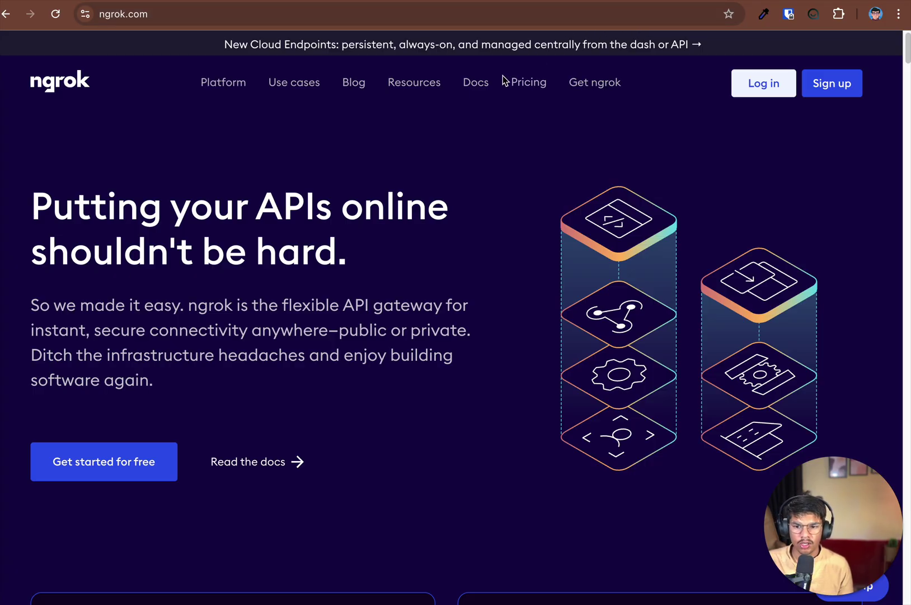
Open ngrok's download page and review the macOS installation and configuration commands.
mouse_move(601, 84)
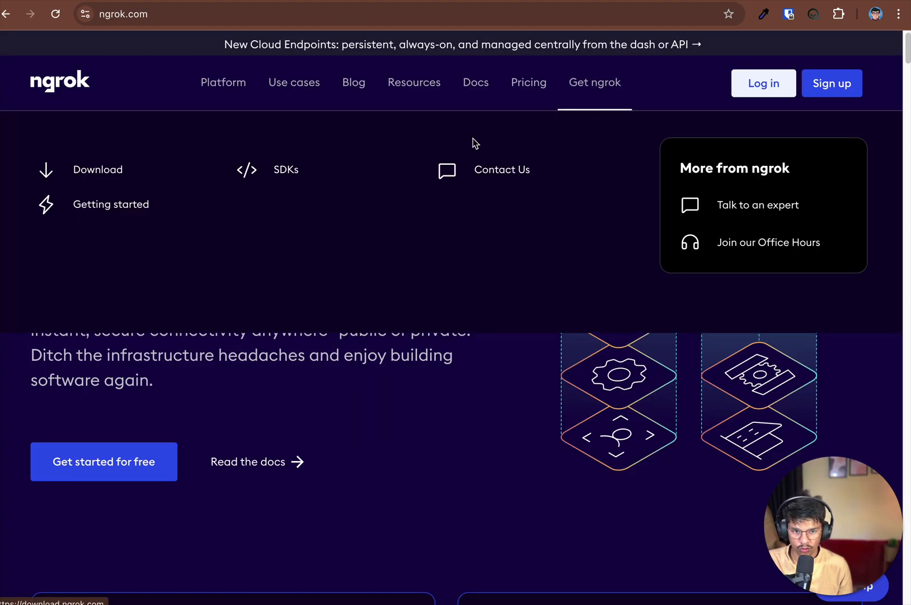
left_click(90, 175)
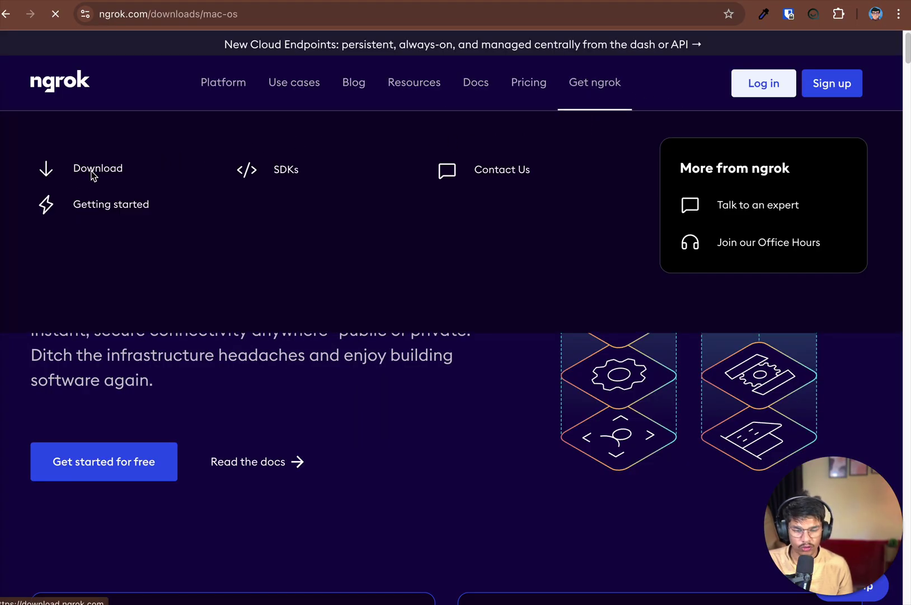
scroll(496, 260, "down", 1)
scroll(495, 261, "down", 5)
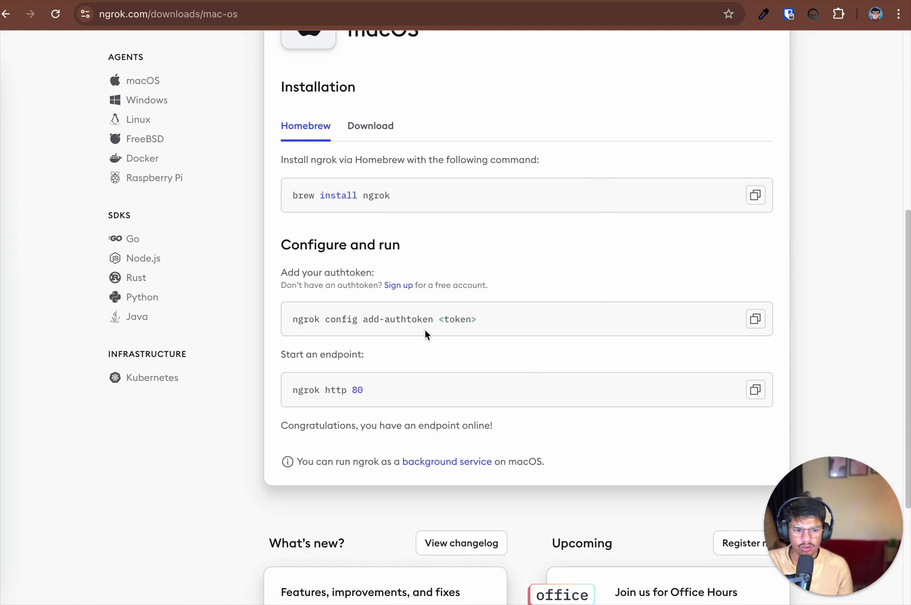
scroll(422, 325, "up", 3)
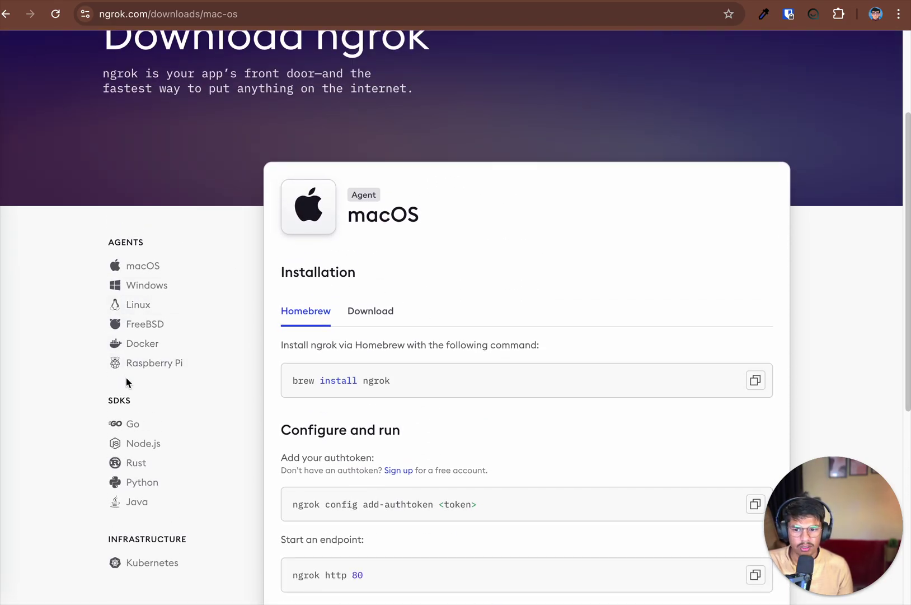
Look through ngrok's macOS, Windows and Linux agent download pages, ending back on macOS.
left_click(145, 266)
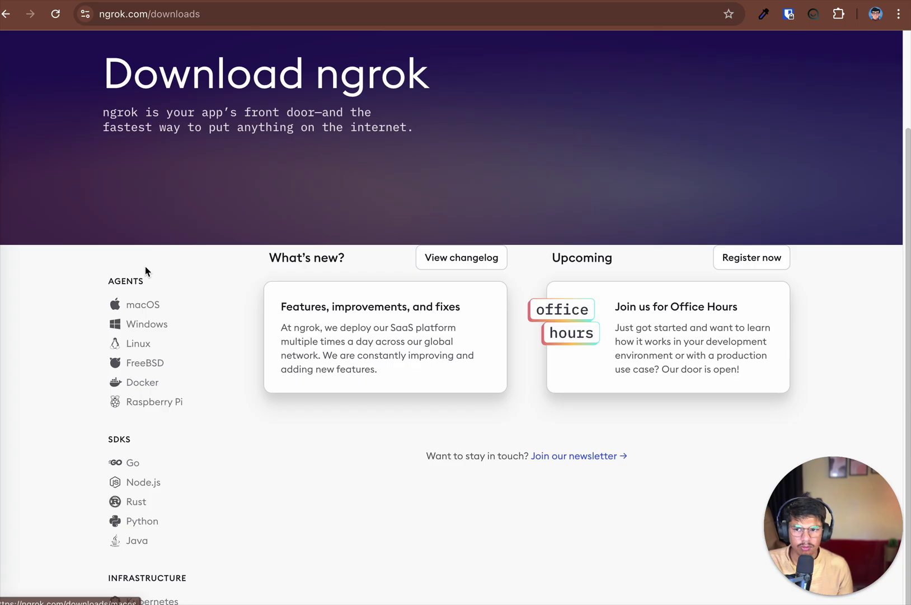
left_click(140, 303)
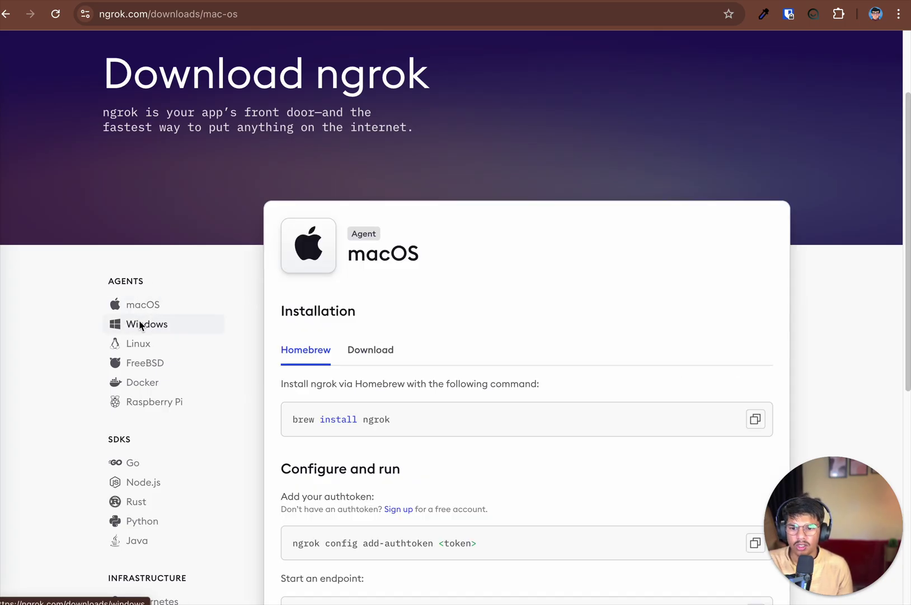
left_click(140, 324)
left_click(148, 342)
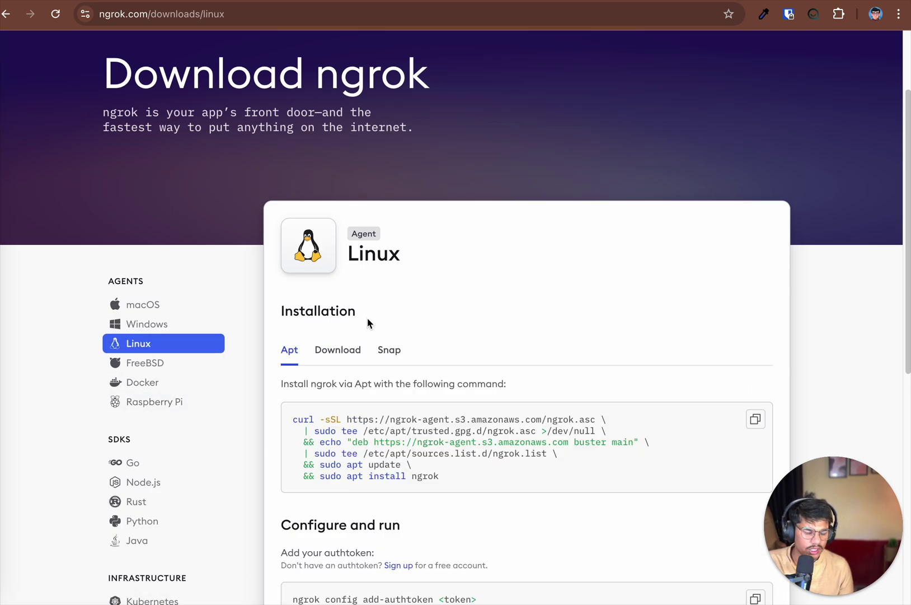
left_click(134, 305)
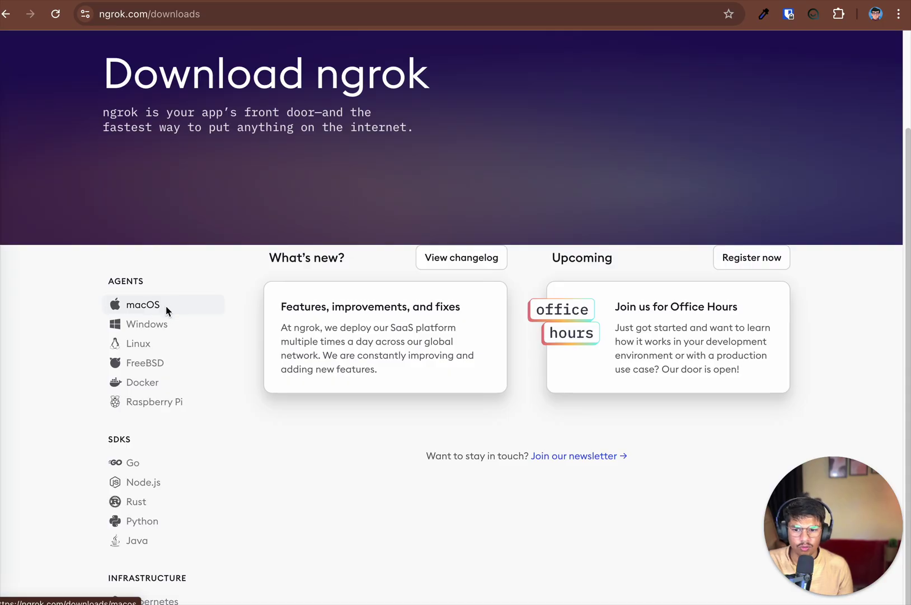
Compare ngrok's Homebrew and direct-download installation options for macOS with the Windows page, ending back on macOS.
left_click(134, 311)
scroll(577, 287, "down", 3)
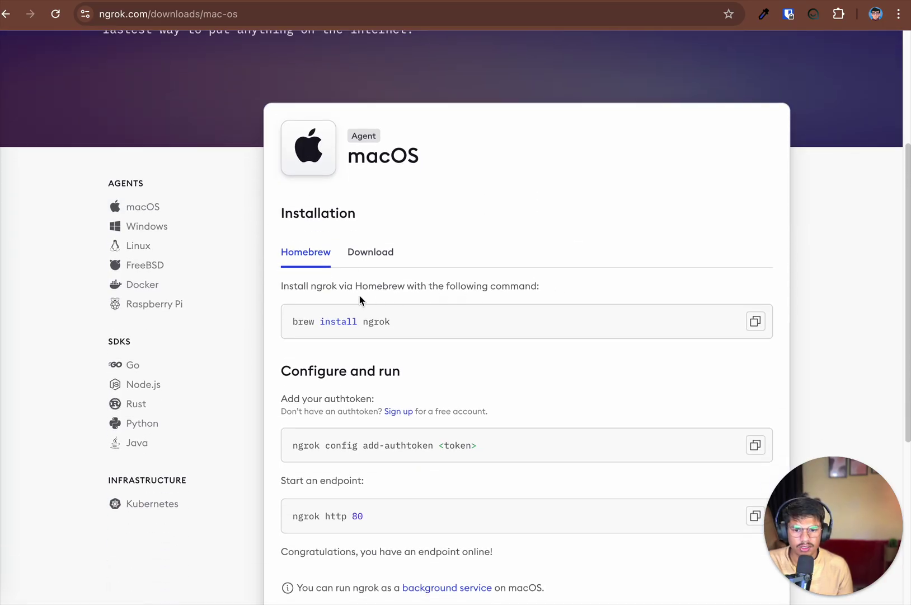
left_click(363, 255)
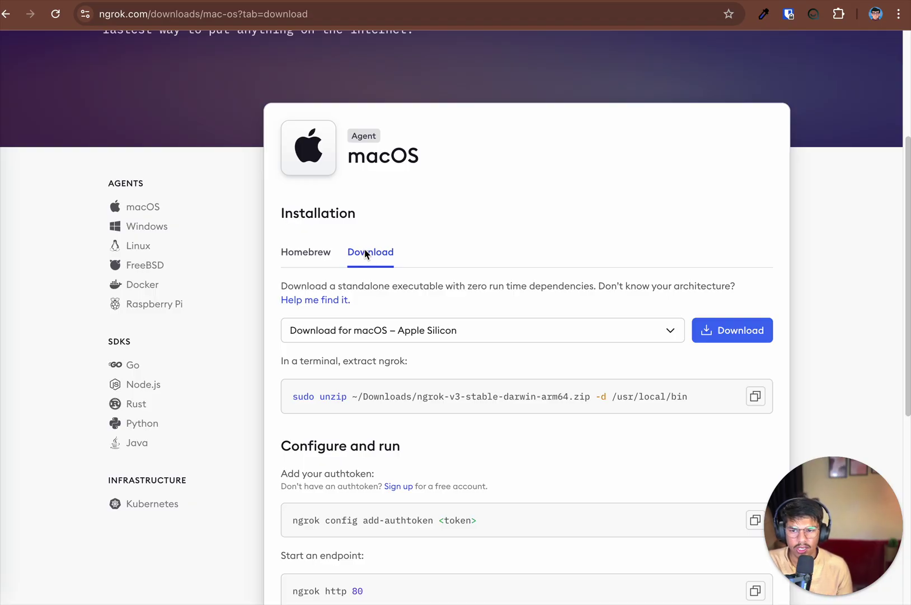
left_click(314, 258)
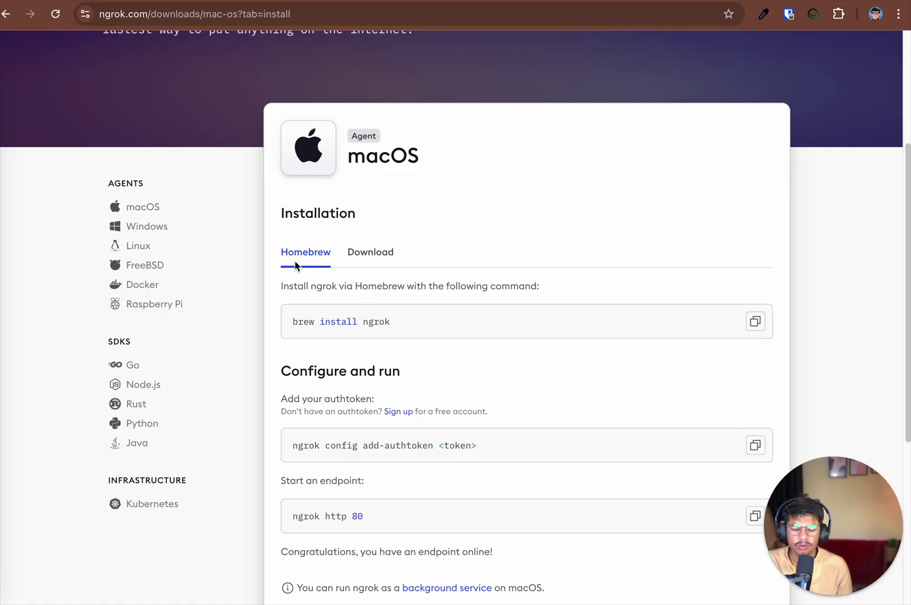
left_click(171, 224)
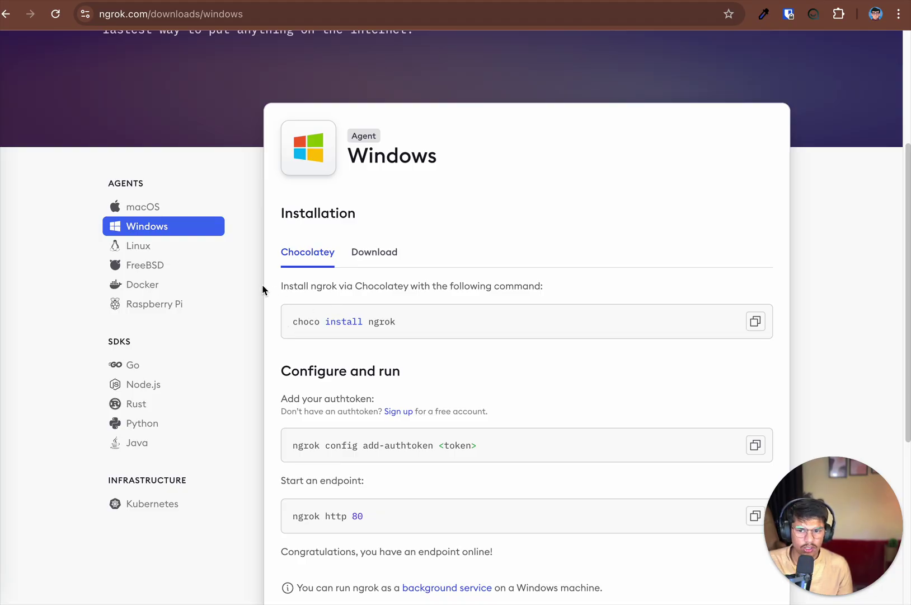
left_click(171, 211)
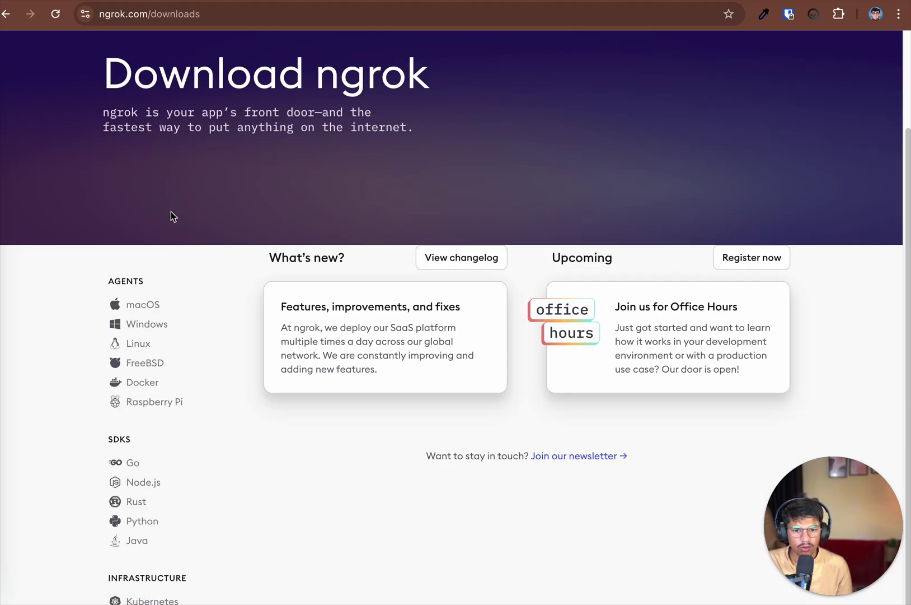
left_click(150, 309)
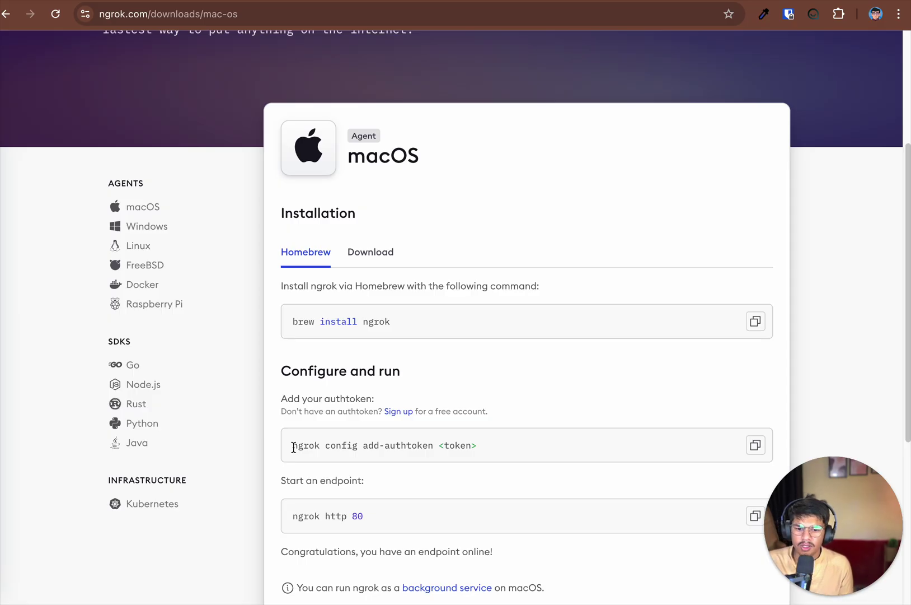
Review the macOS configuration instructions about signing up for a free account and adding the authtoken.
left_click_drag(492, 411, 386, 408)
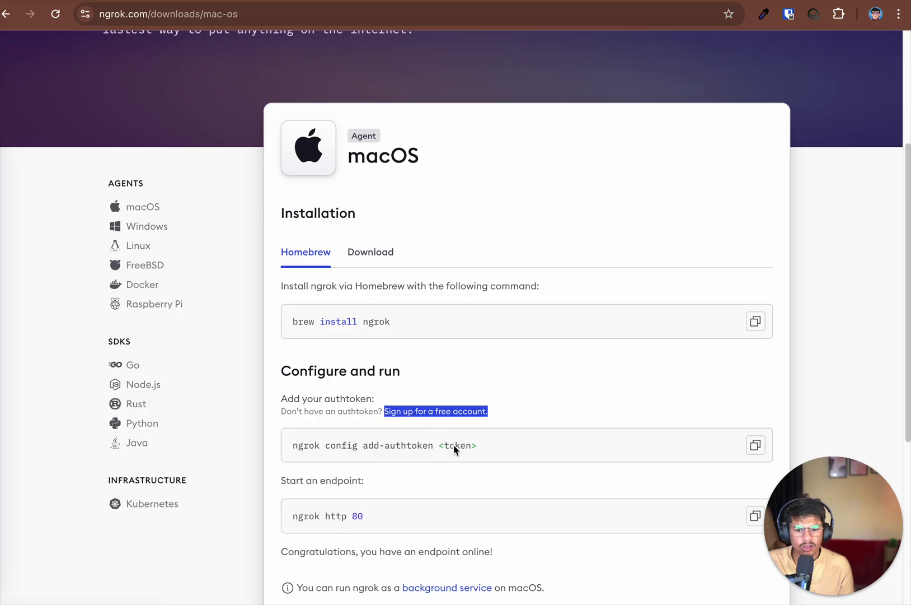
left_click_drag(439, 445, 478, 448)
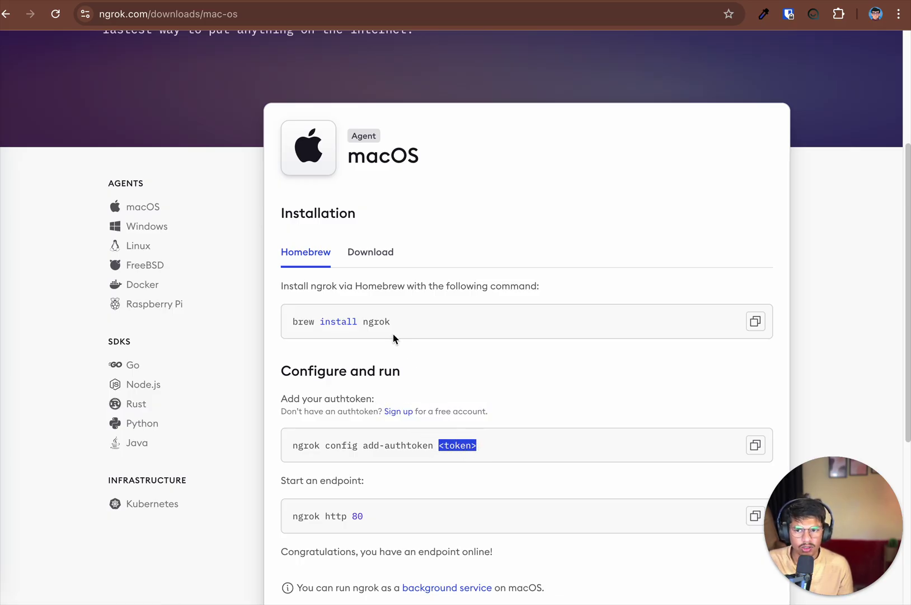
scroll(448, 302, "up", 4)
scroll(419, 305, "down", 5)
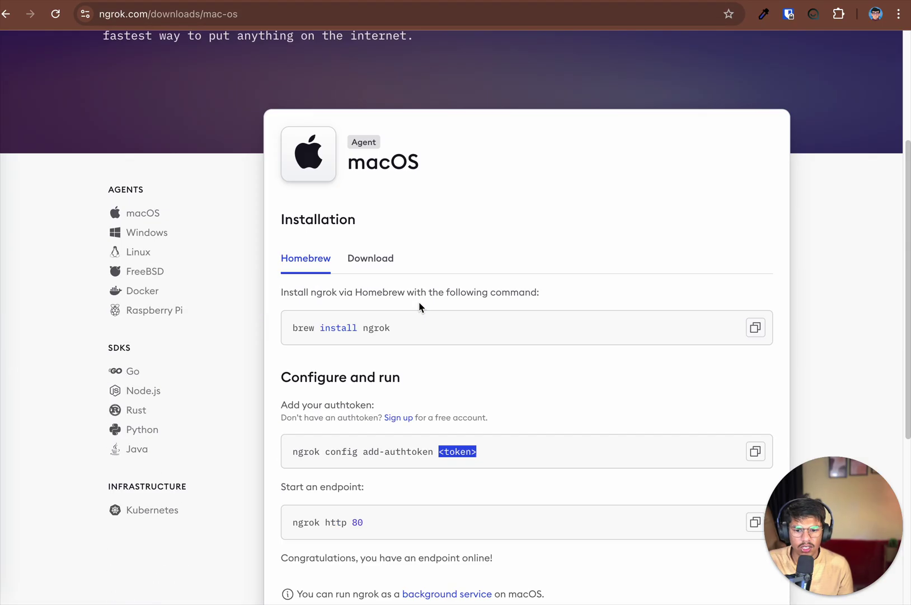
Open the macOS setup and installation page of the ngrok dashboard and go to its Connect section.
left_click(399, 326)
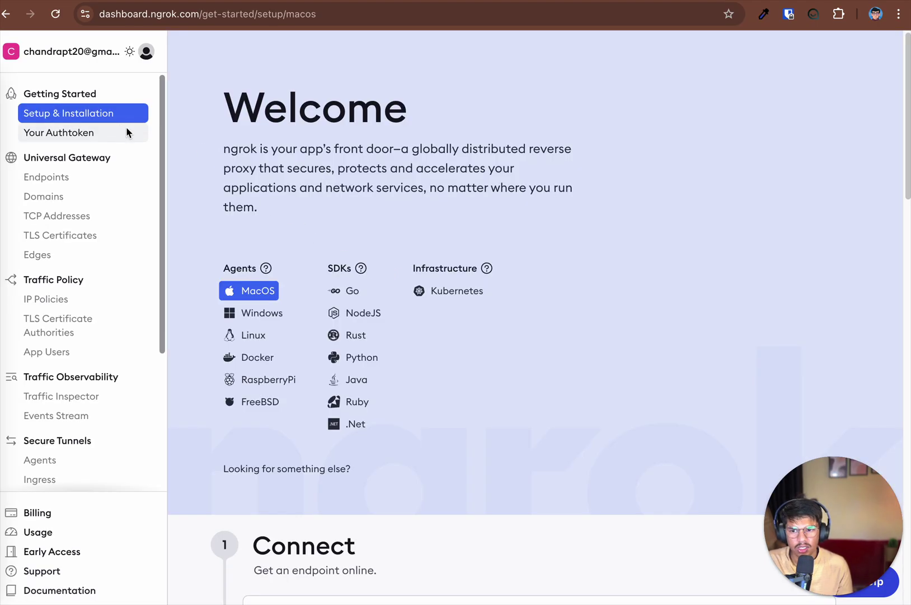
scroll(427, 146, "down", 2)
scroll(309, 118, "down", 6)
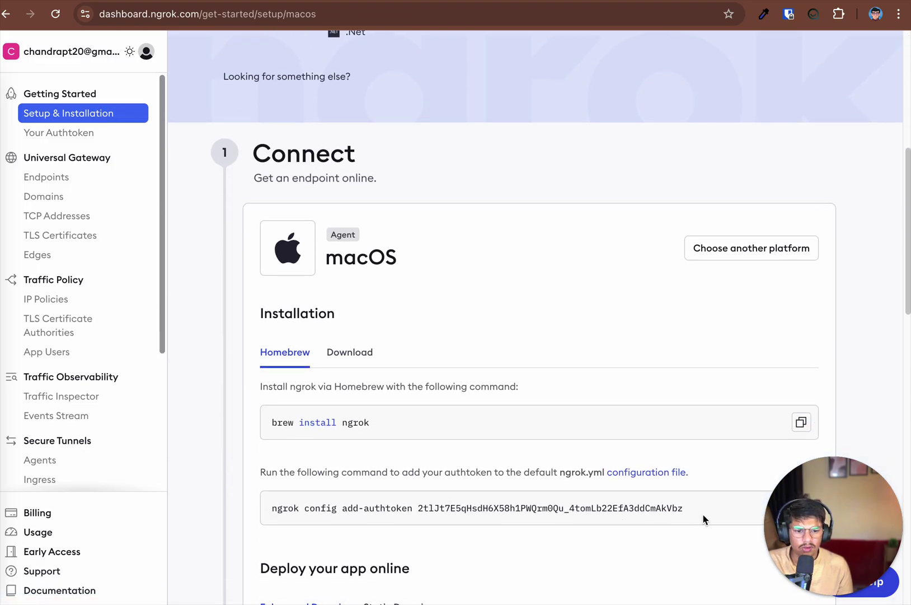
Copy the ngrok config add-authtoken command with the account's authtoken and run it in Terminal.
left_click_drag(703, 518, 270, 513)
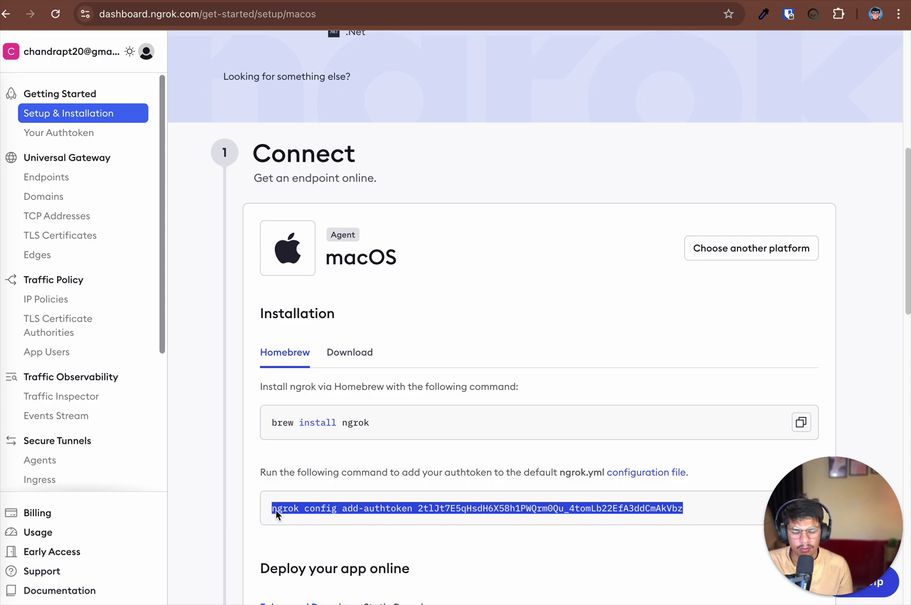
key("alt+space")
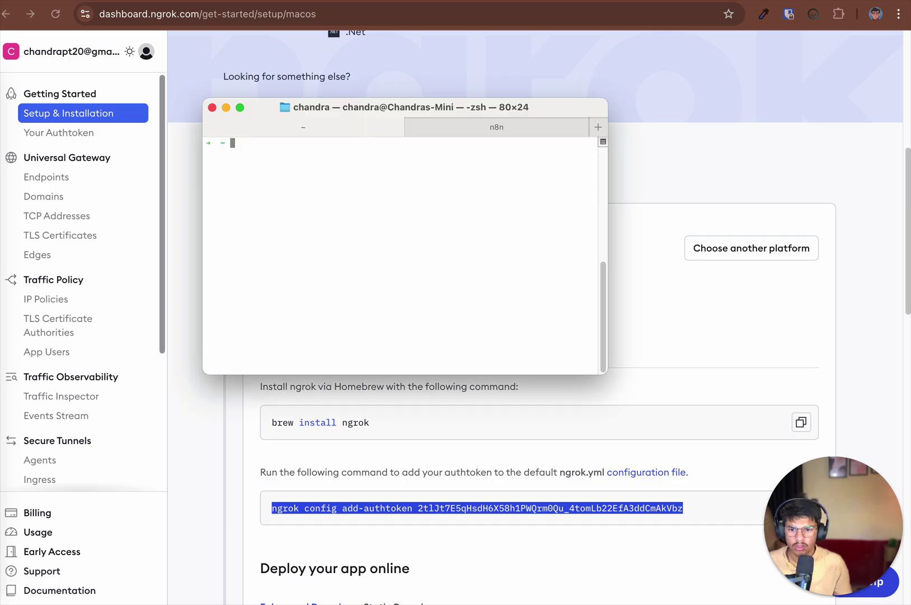
key("alt+space")
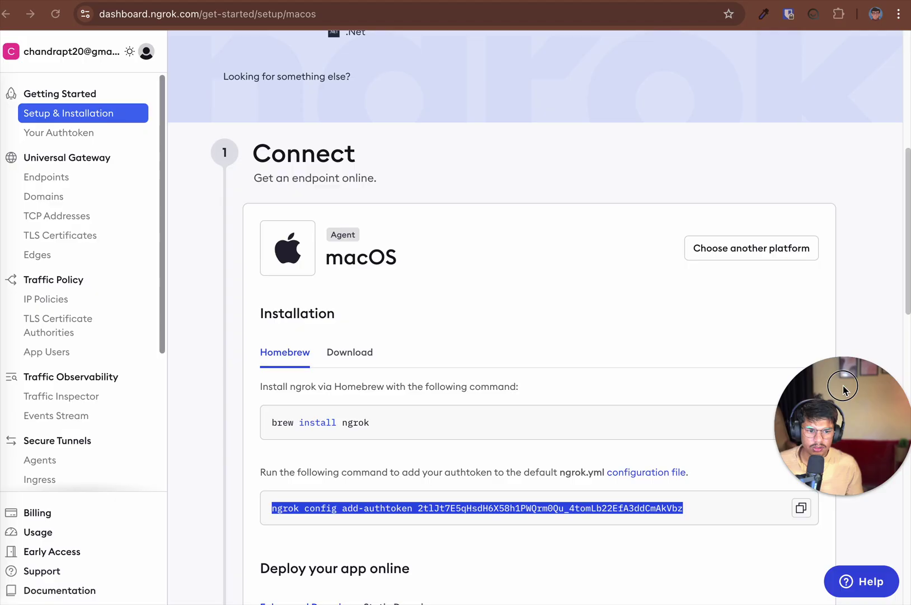
left_click(801, 507)
left_click(3, 510)
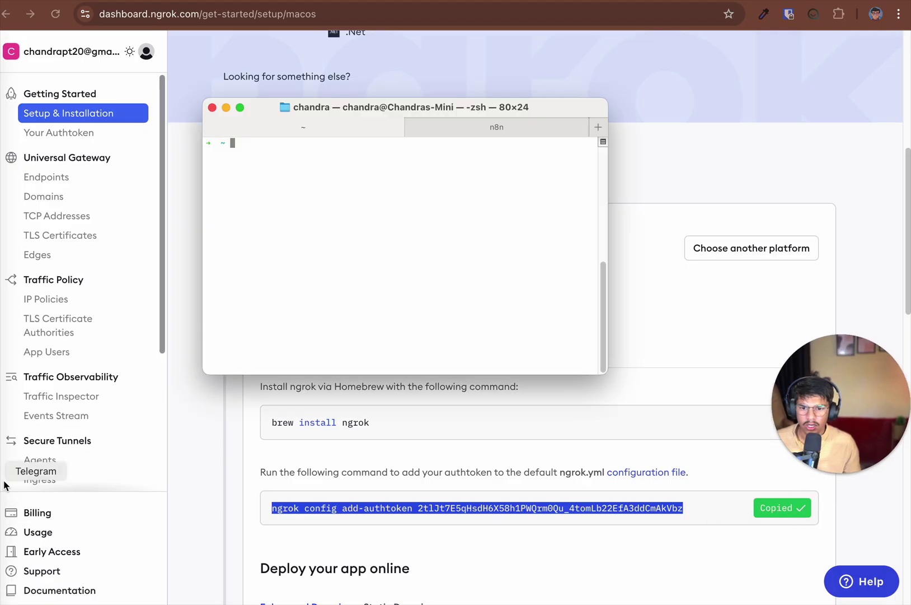
key("super+v")
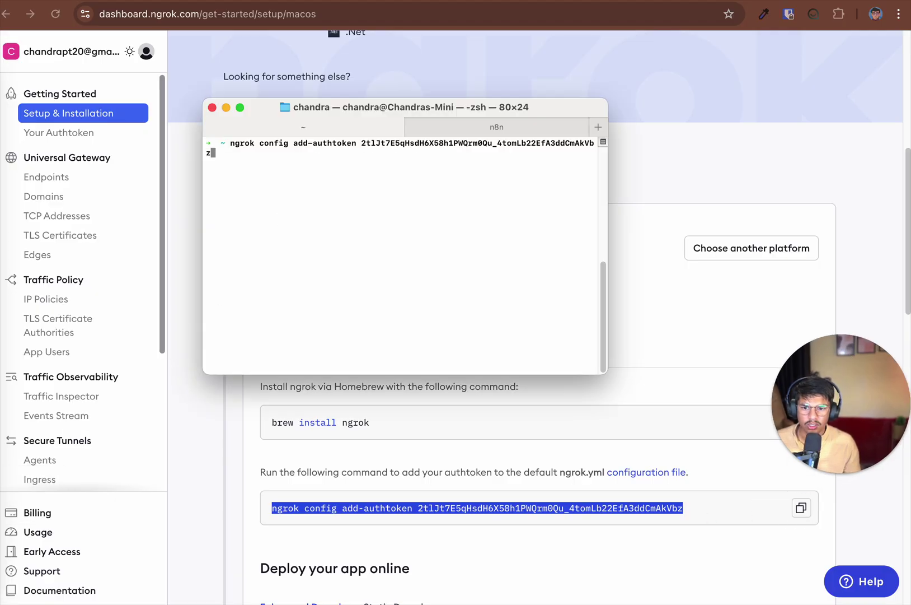
key("Return")
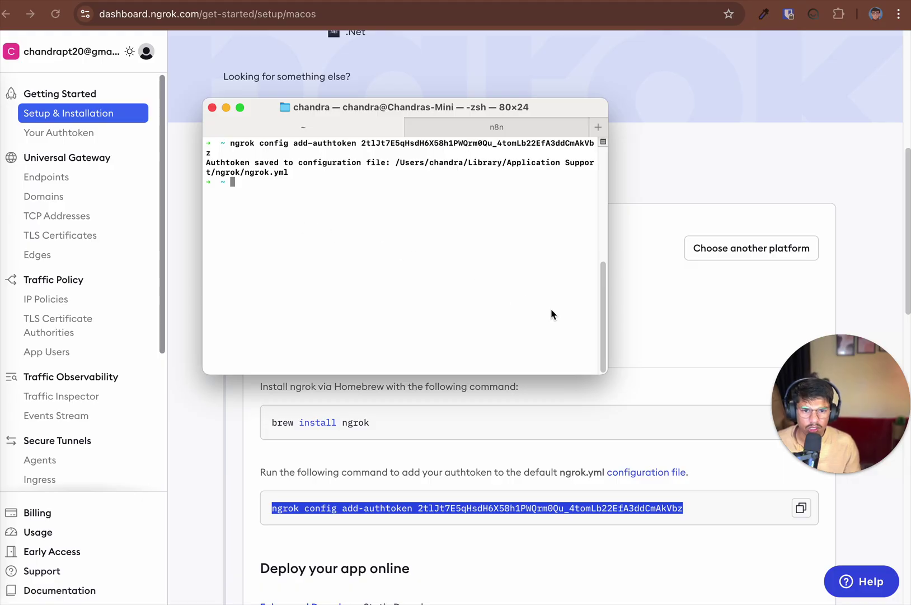
Look through the dashboard's sections on deploying the app online, securing the endpoint and observing traffic.
left_click_drag(820, 399, 820, 499)
scroll(616, 501, "down", 5)
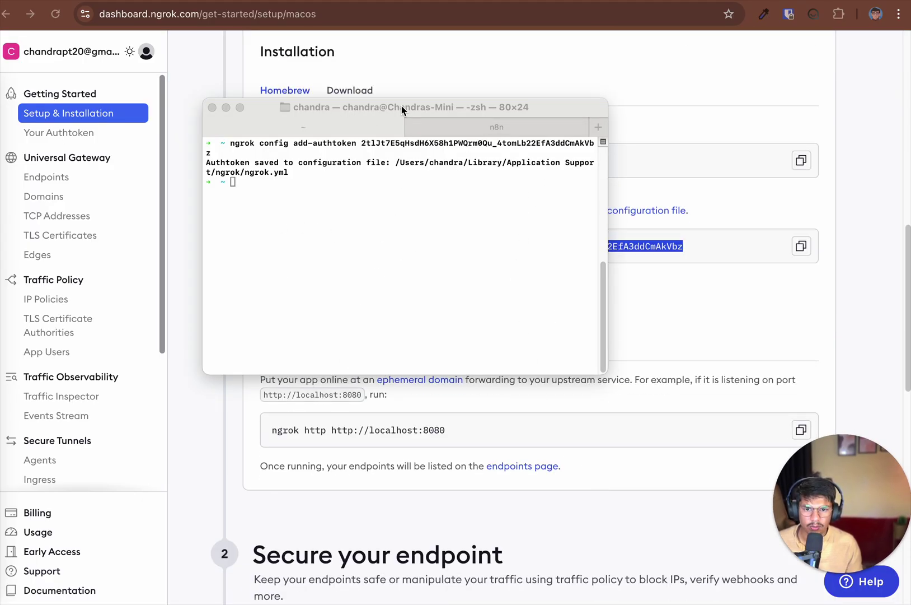
left_click_drag(402, 109, 624, 83)
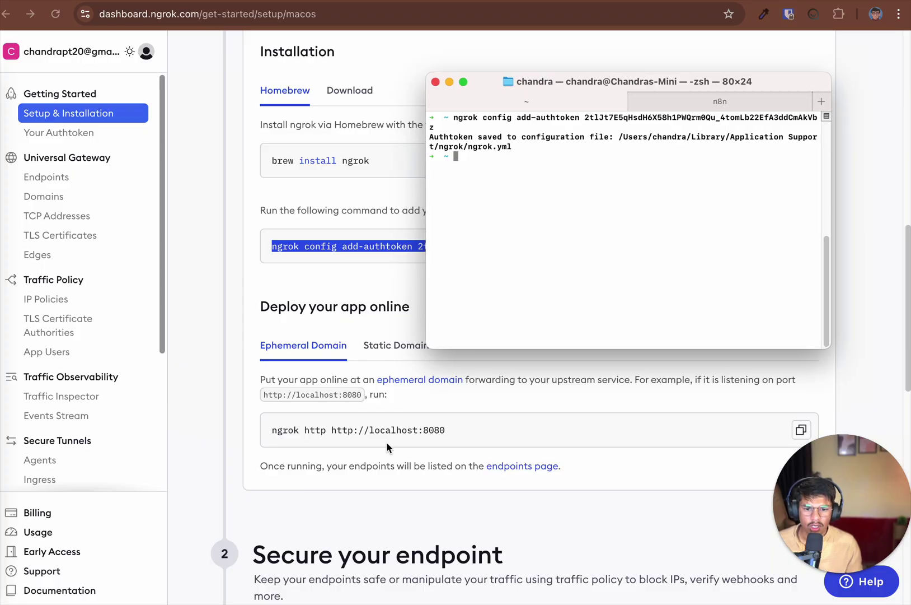
left_click_drag(271, 436, 439, 436)
scroll(502, 433, "down", 3)
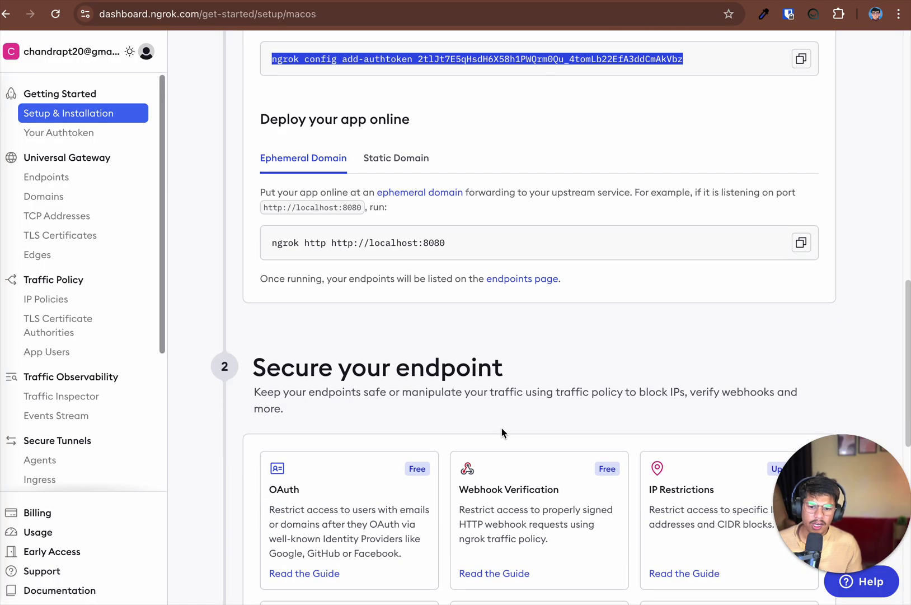
scroll(501, 432, "down", 4)
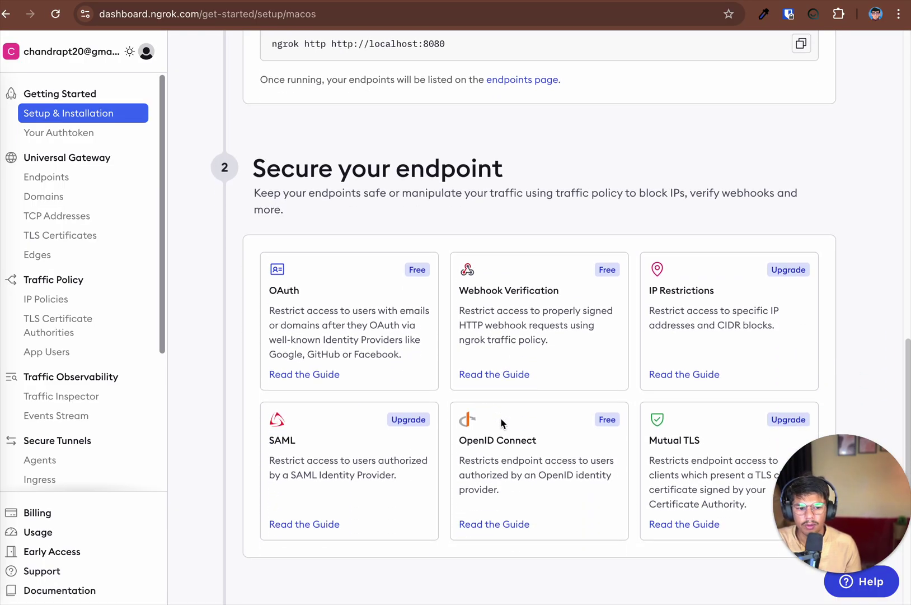
scroll(501, 424, "down", 5)
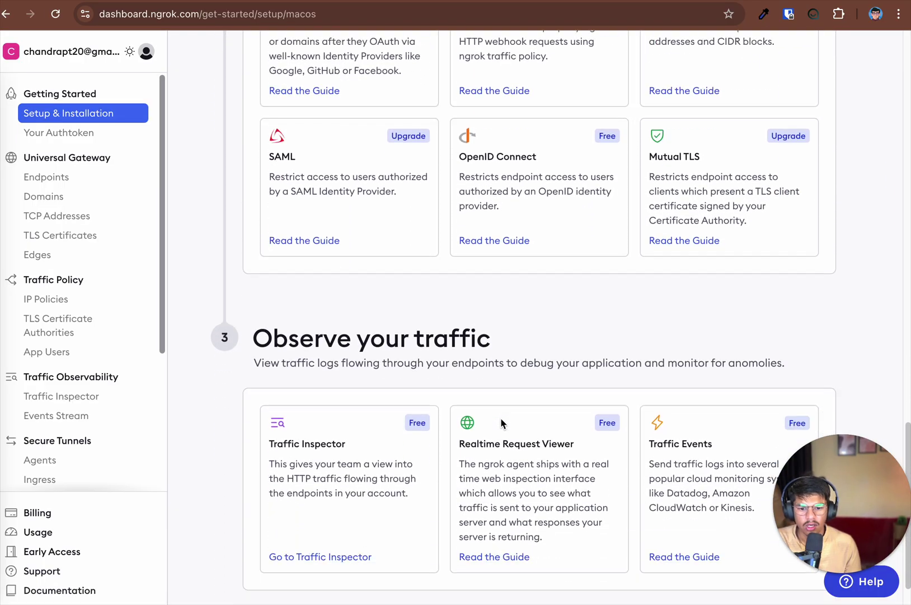
scroll(504, 448, "up", 15)
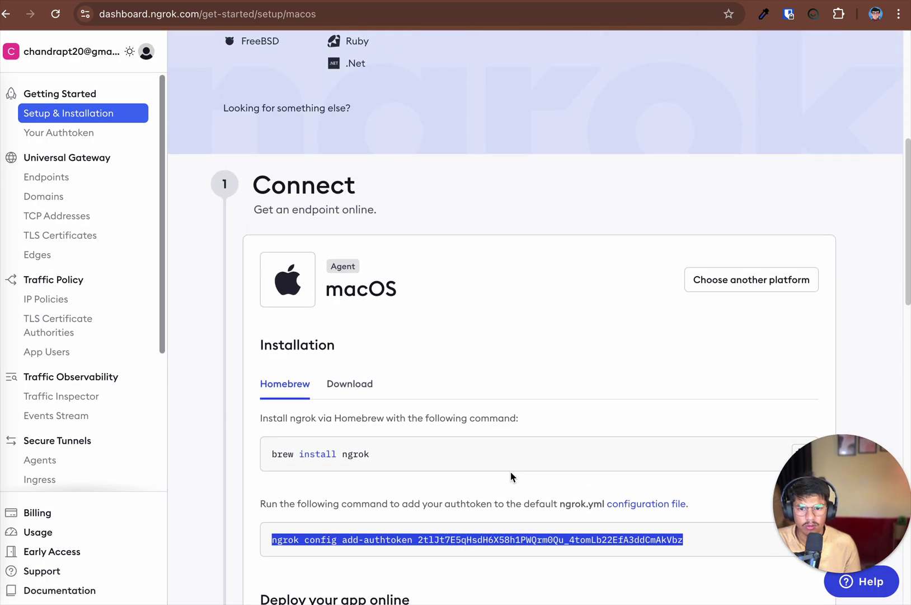
scroll(336, 385, "down", 4)
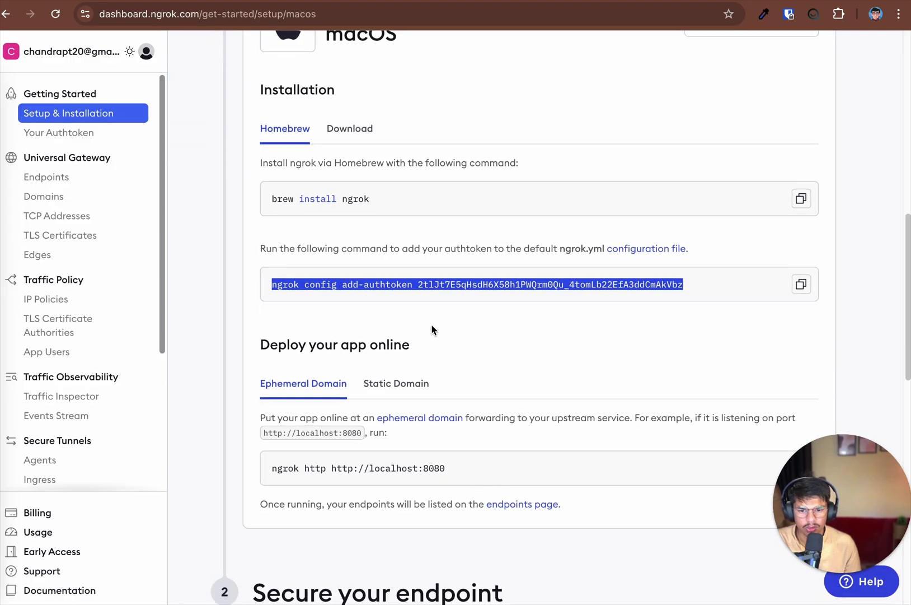
Switch the app deployment instructions to the static domain and copy the ngrok http command.
left_click(396, 383)
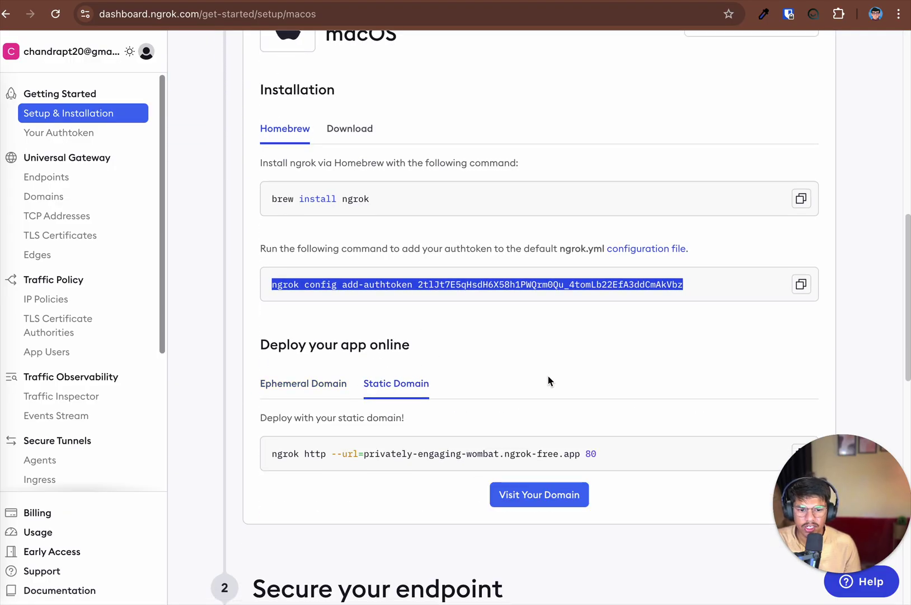
scroll(549, 378, "down", 2)
left_click_drag(267, 375, 578, 376)
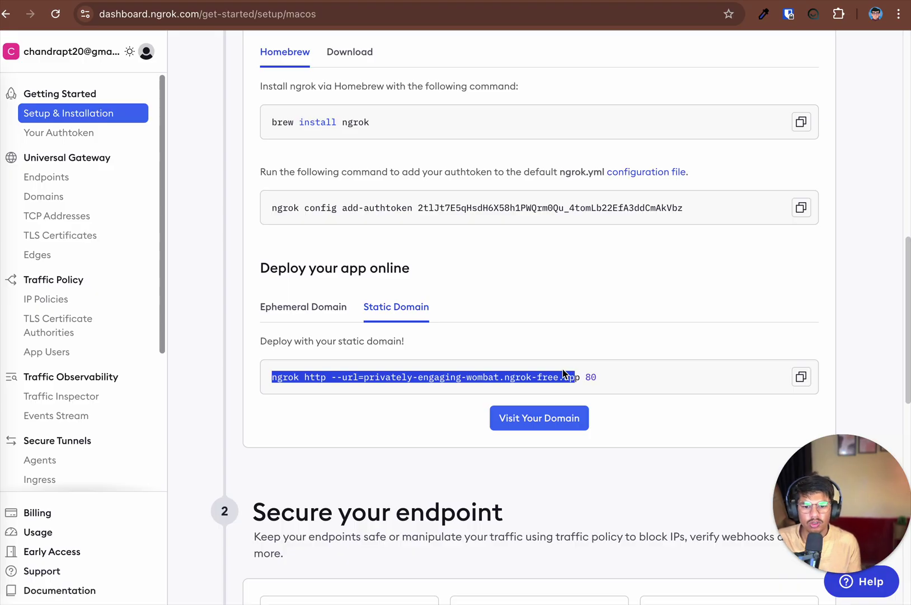
left_click(515, 371)
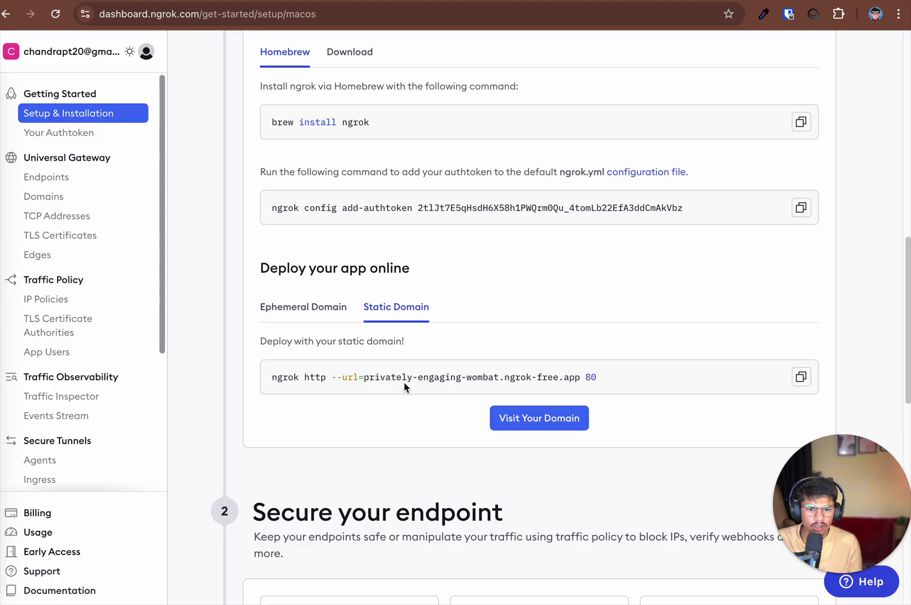
left_click(800, 378)
Paste the static-domain command into Terminal, replace its port with 5678 and run it to start the tunnel.
left_click(5, 507)
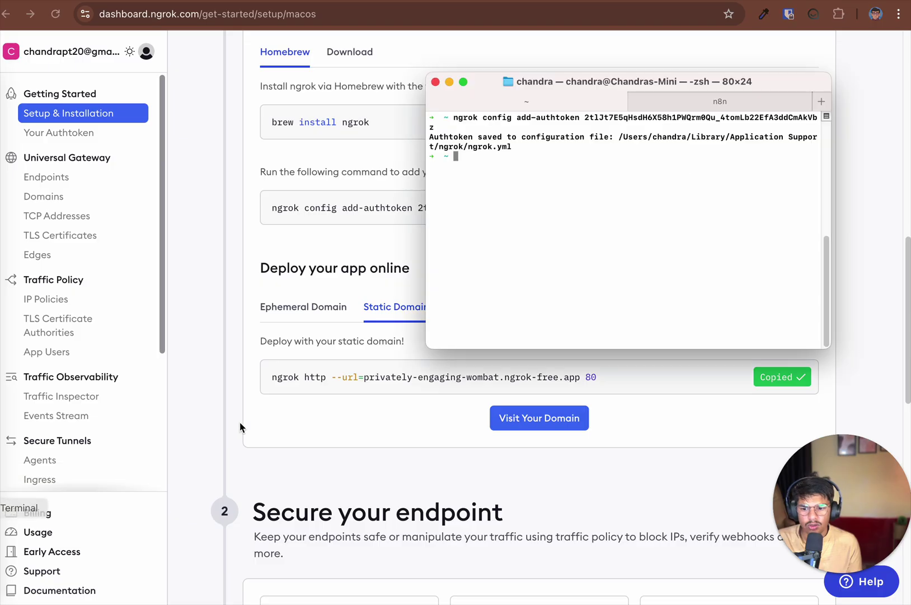
key("super+v")
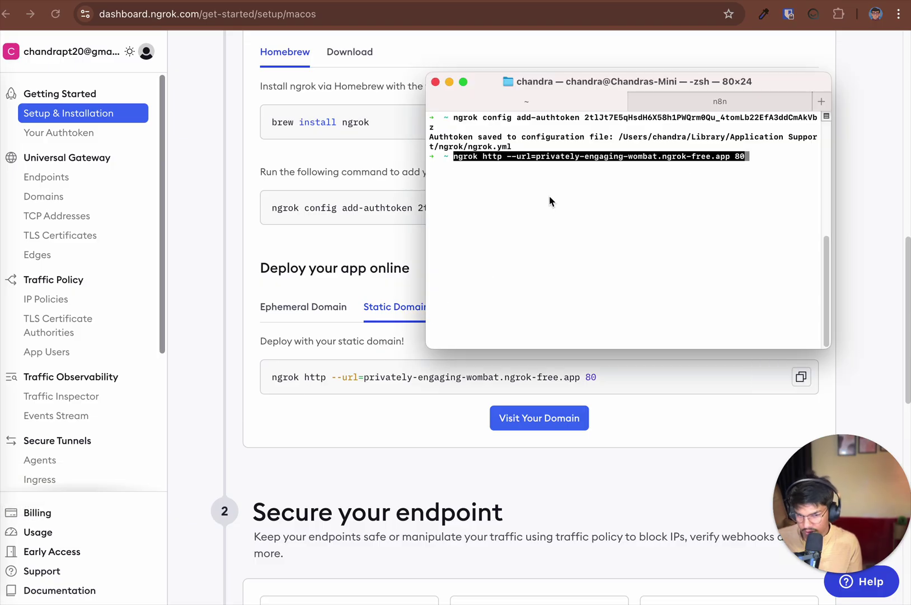
double_click(745, 156)
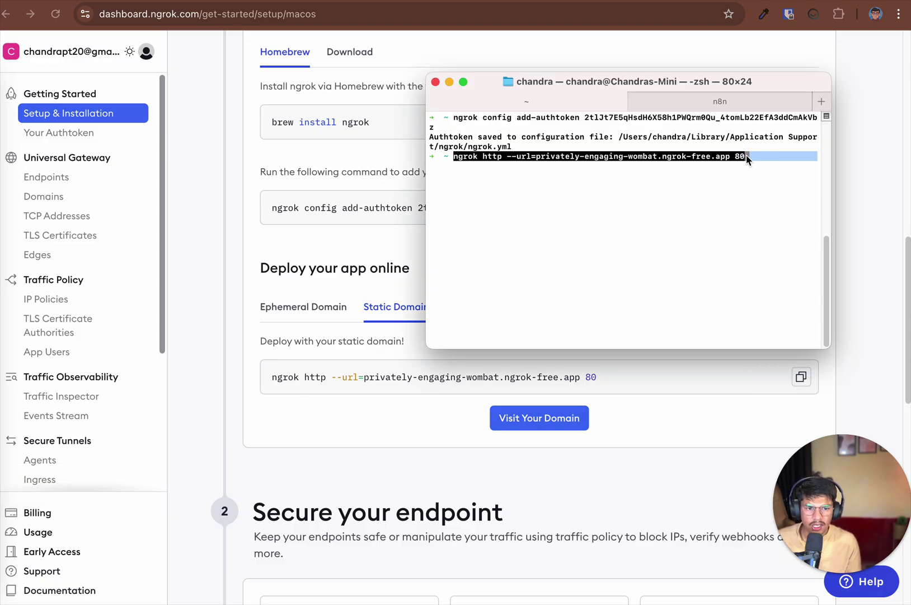
key("Right")
key("BackSpace")
key("BackSpace")
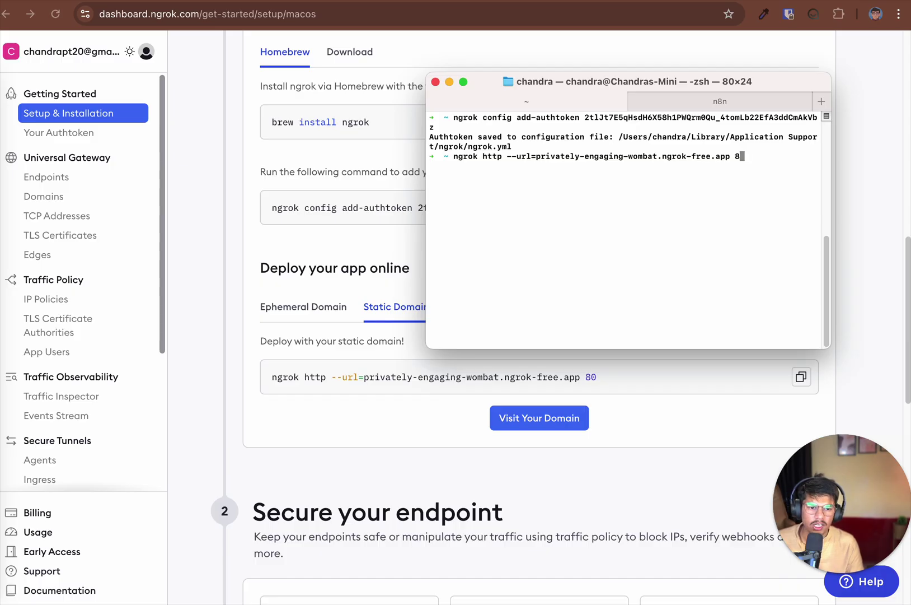
left_click(723, 102)
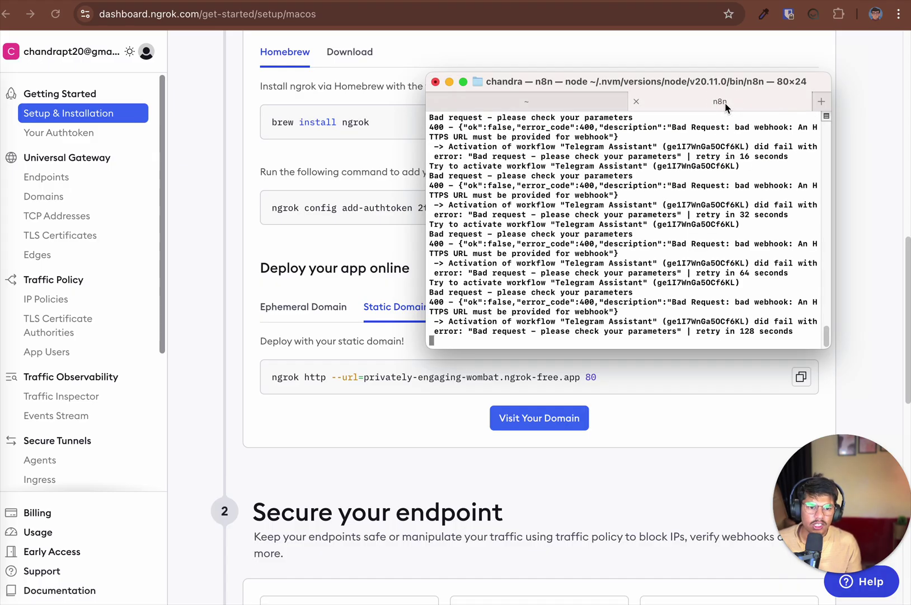
left_click(553, 102)
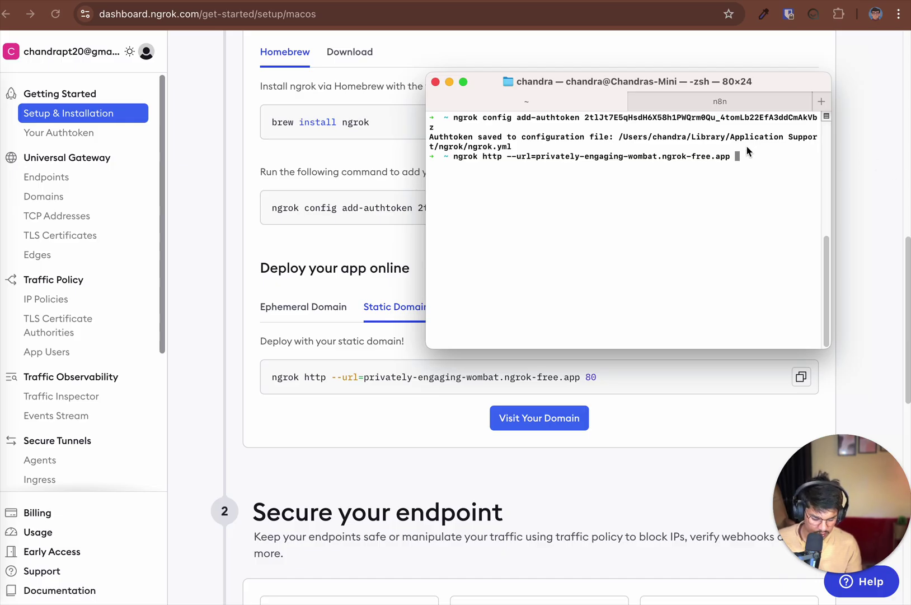
type("5678")
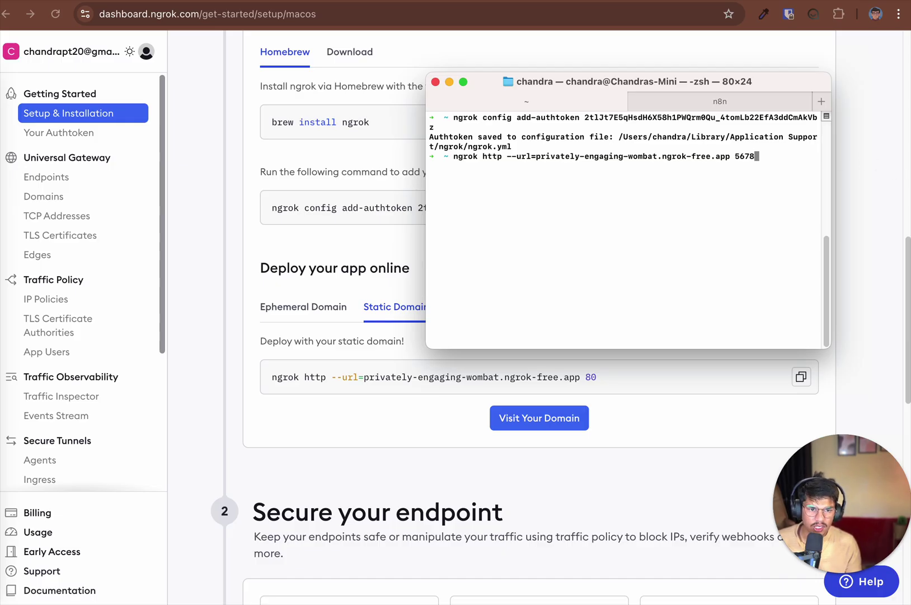
key("Return")
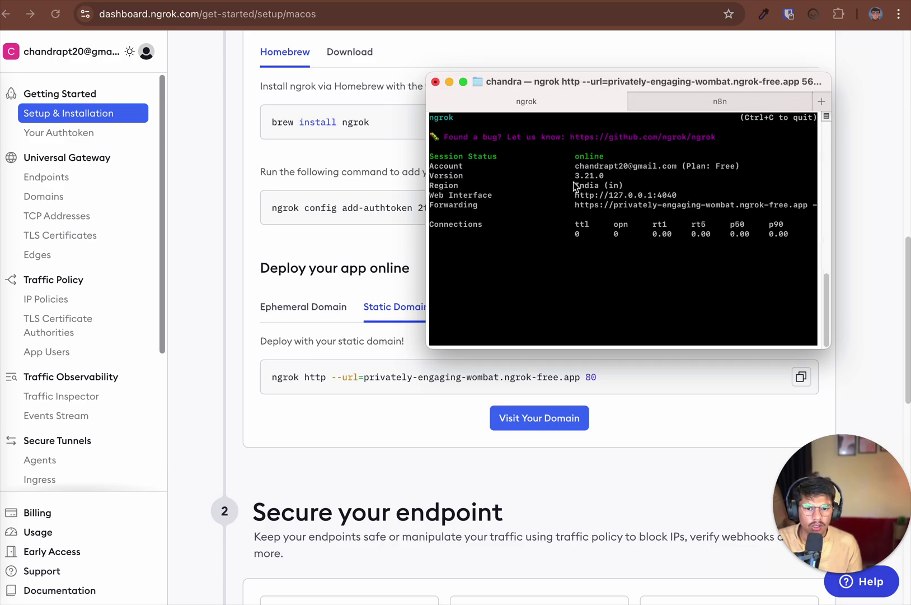
Return to the ngrok dashboard and visit the static domain to open the local n8n through the tunnel.
left_click_drag(572, 204, 808, 206)
left_click(290, 395)
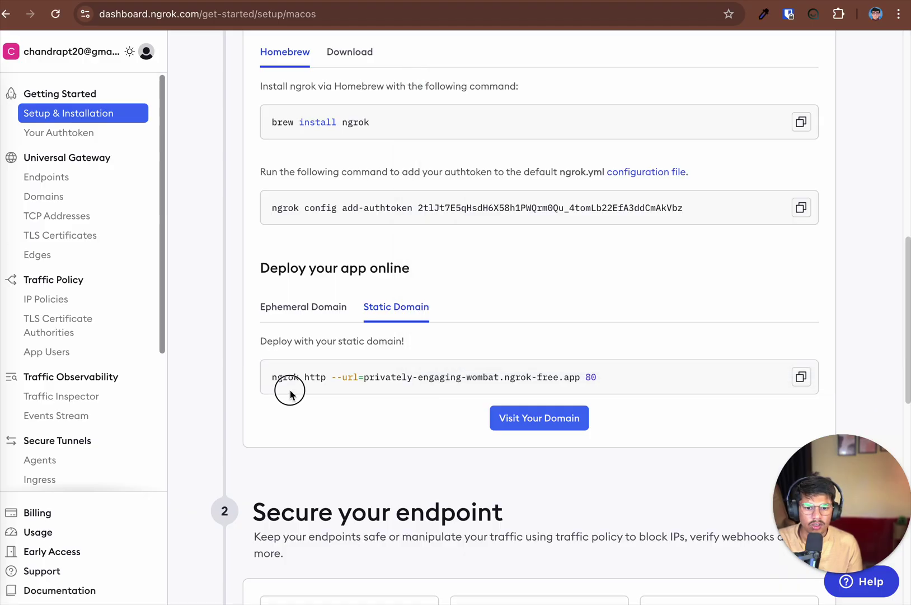
left_click(515, 419)
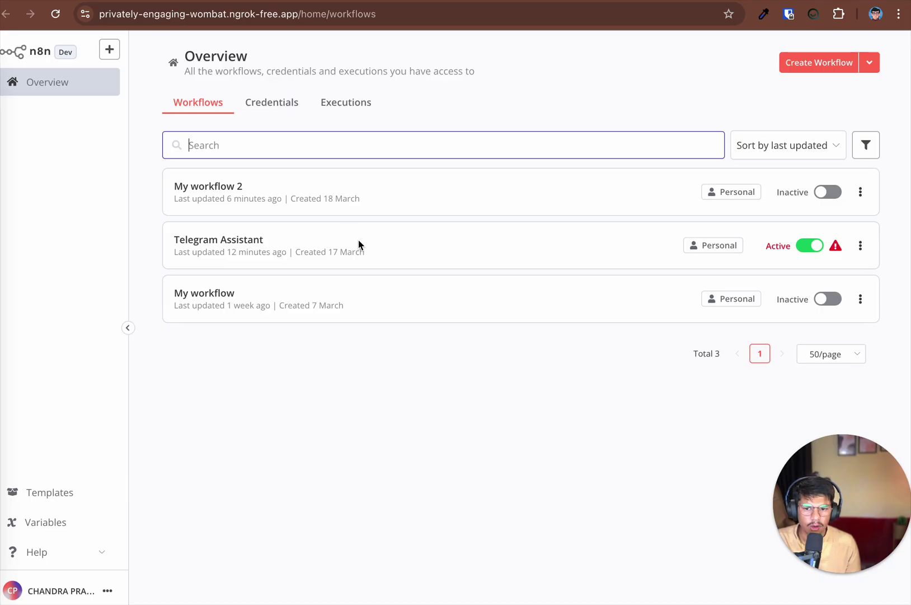
Open My workflow 2 and inspect the host part of the Telegram Trigger node's test webhook URL.
left_click(315, 191)
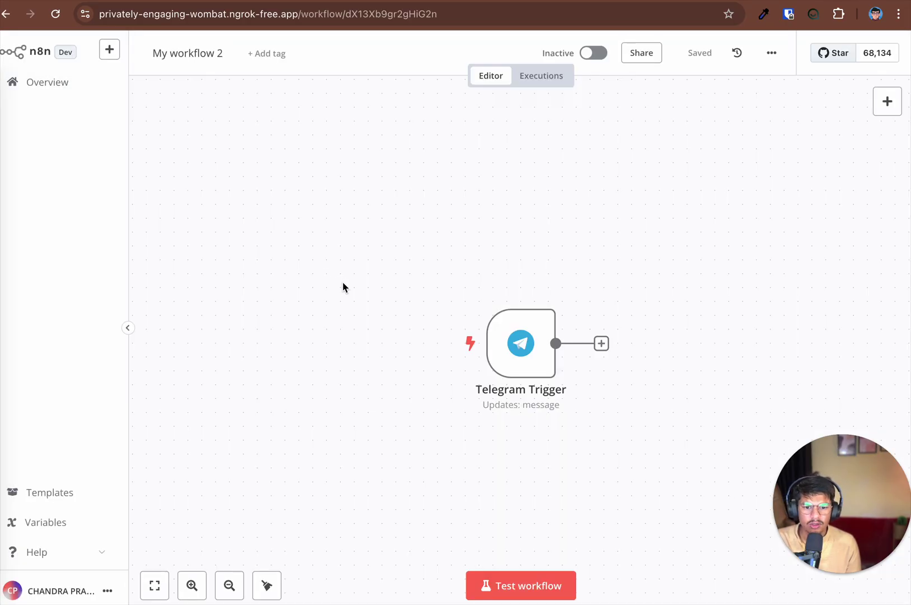
double_click(541, 358)
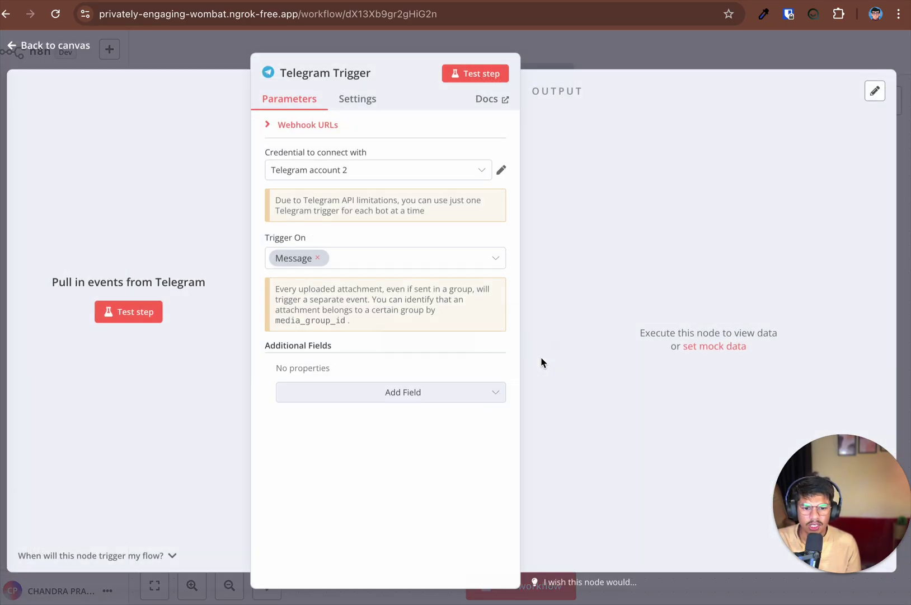
left_click(292, 133)
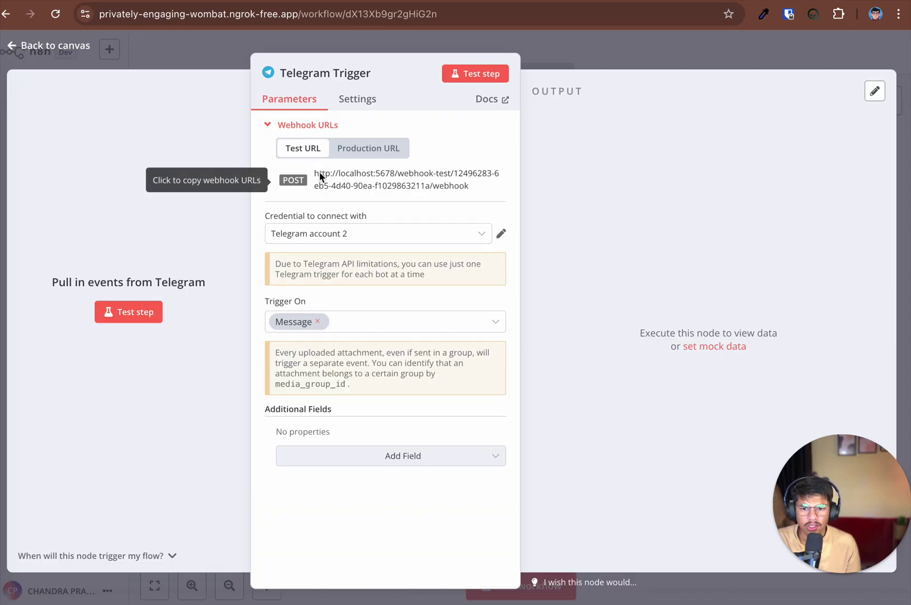
left_click_drag(315, 174, 400, 175)
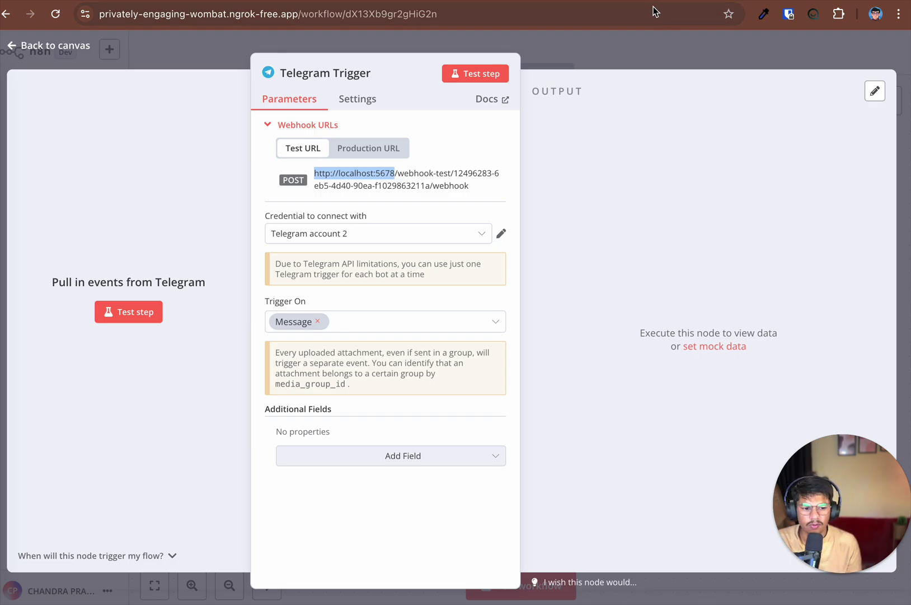
Switch to the Excalidraw board and draw a rectangle labelled "n8n local" on an empty area of the canvas.
left_click(504, 1)
left_click(369, 1)
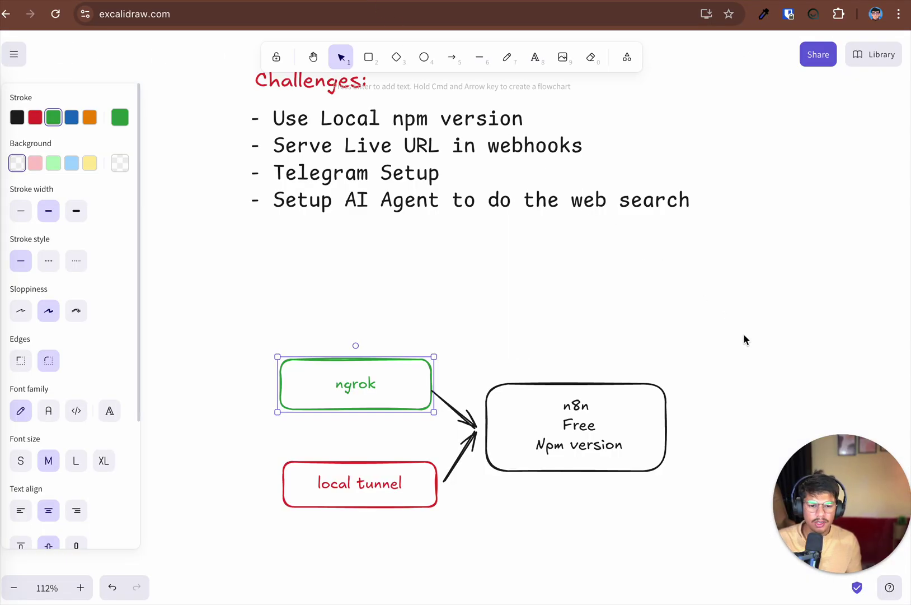
scroll(744, 338, "down", 10)
left_click(290, 236)
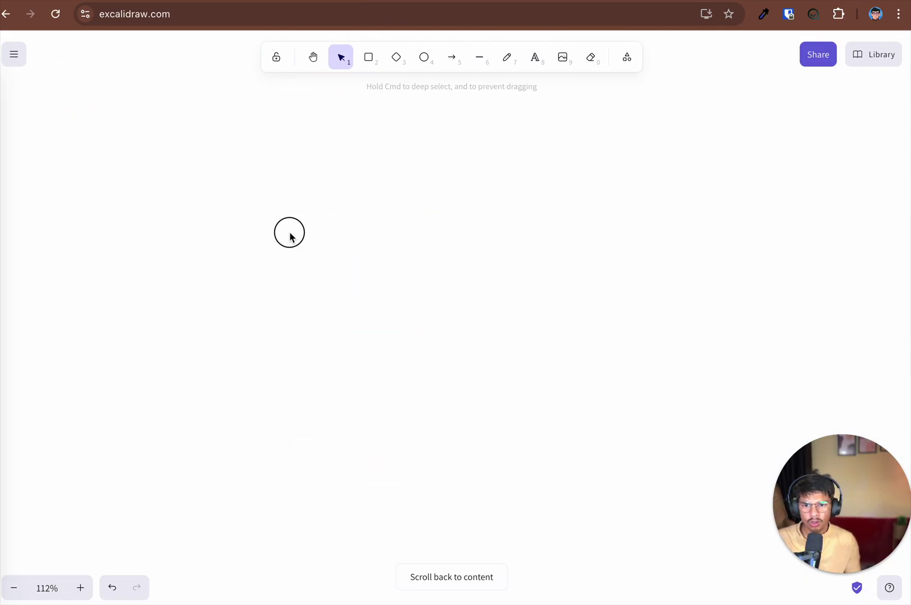
left_click(369, 58)
left_click_drag(238, 217, 408, 295)
double_click(339, 258)
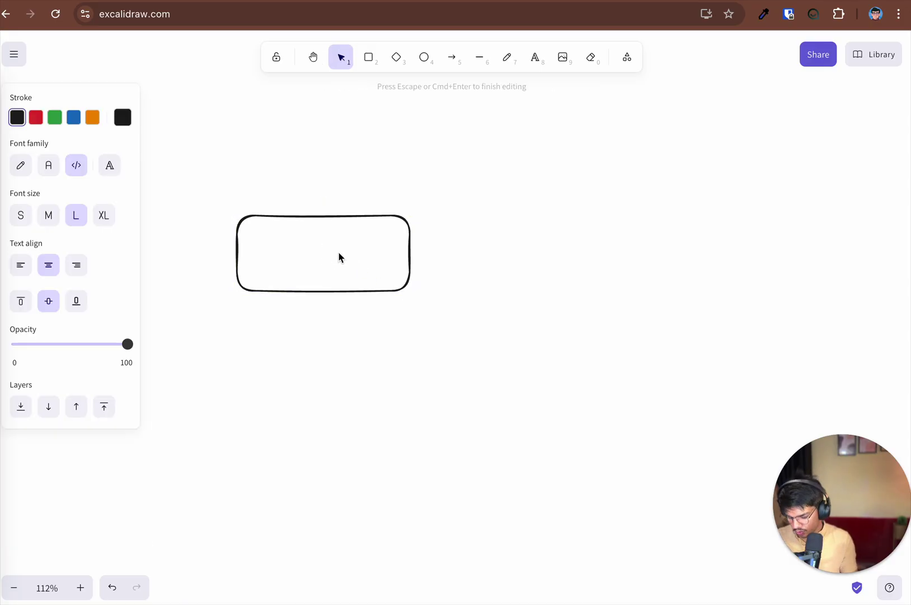
type("n8n")
key("Return")
type("1")
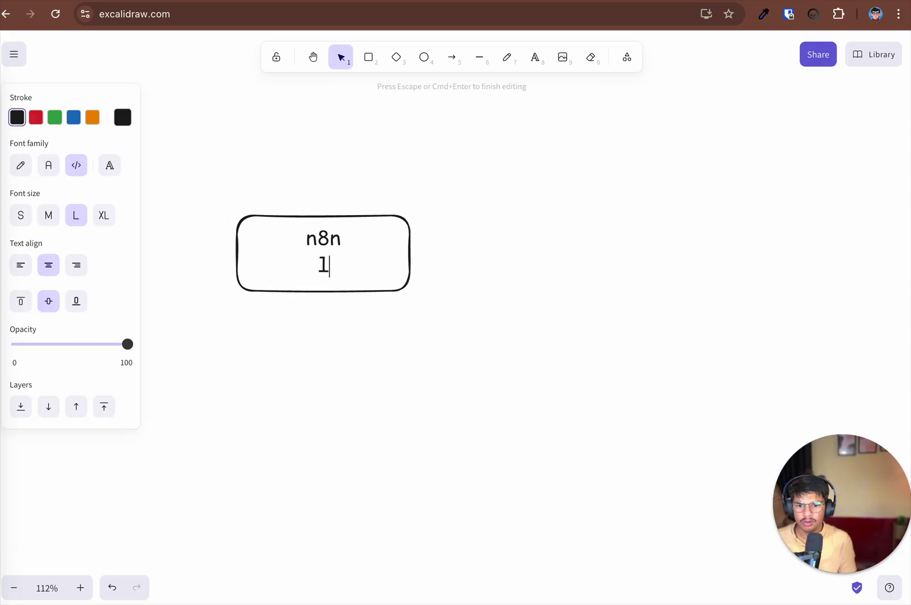
type("ocal")
left_click(485, 303)
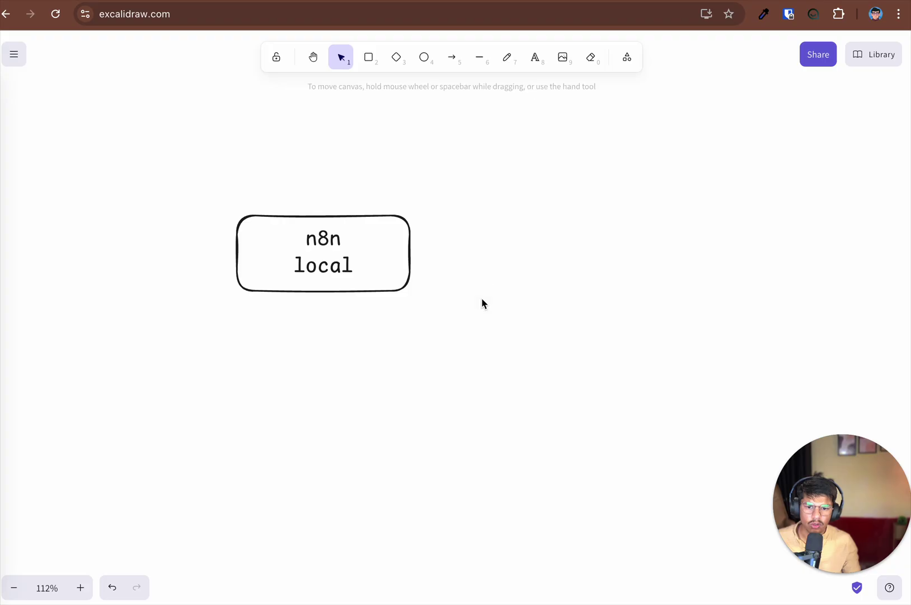
Duplicate the "n8n local" box, place the copy to its right and change its label to "n8n cloud".
left_click(407, 259)
key("ctrl+d")
left_click_drag(407, 258, 670, 243)
double_click(619, 253)
double_click(611, 252)
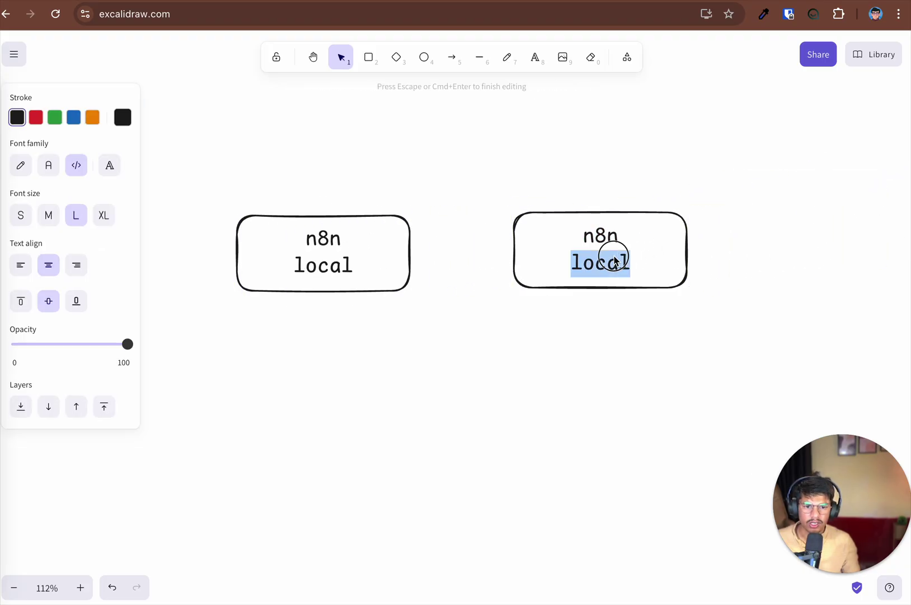
type("clou")
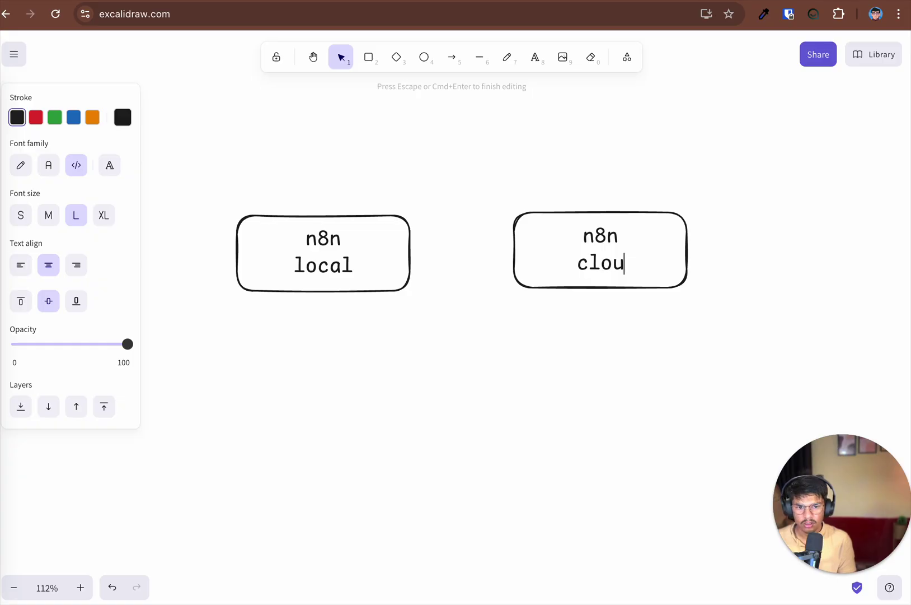
key("BackSpace")
key("BackSpace")
type("oud")
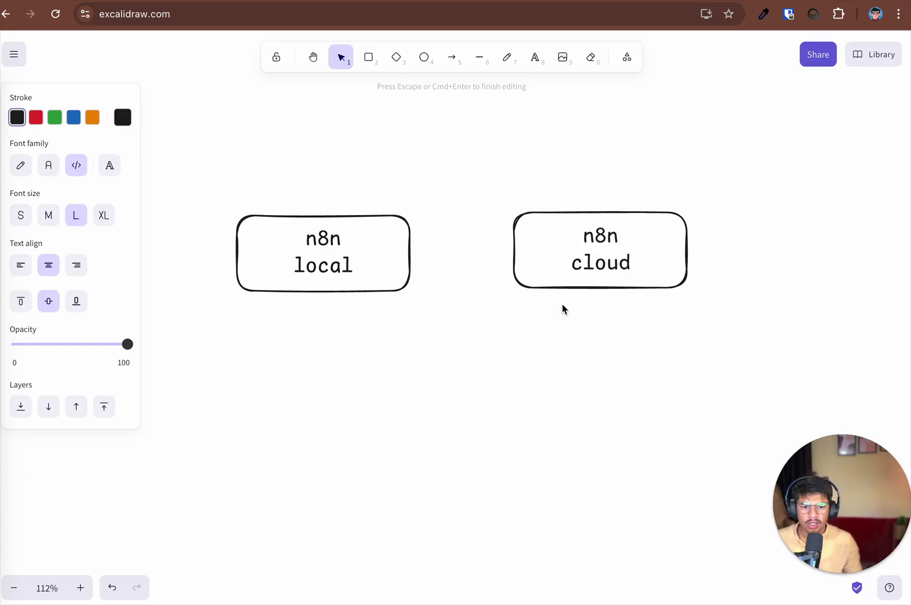
left_click(561, 303)
Add the text "162.565.5656" and centre it just beneath the "n8n cloud" box.
left_click(616, 254)
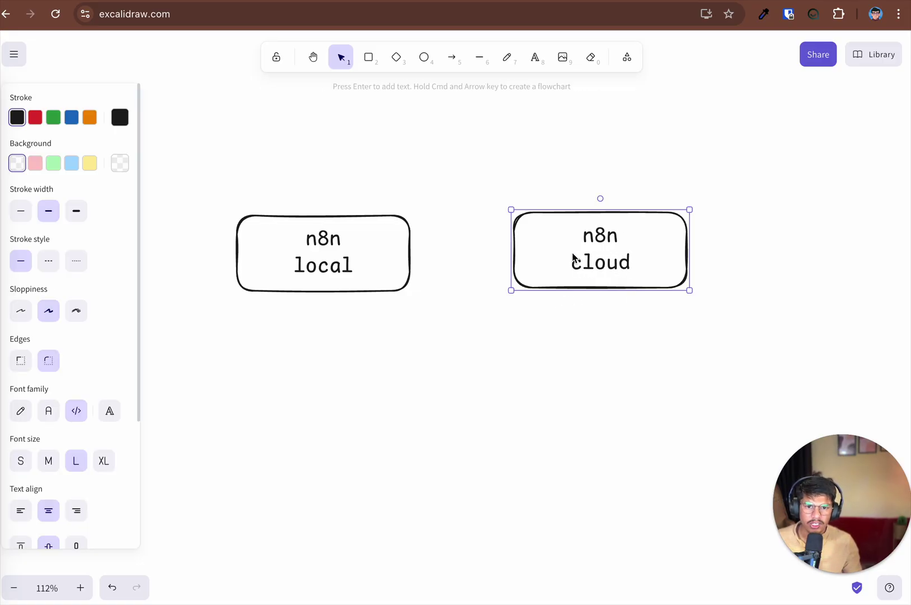
left_click(535, 57)
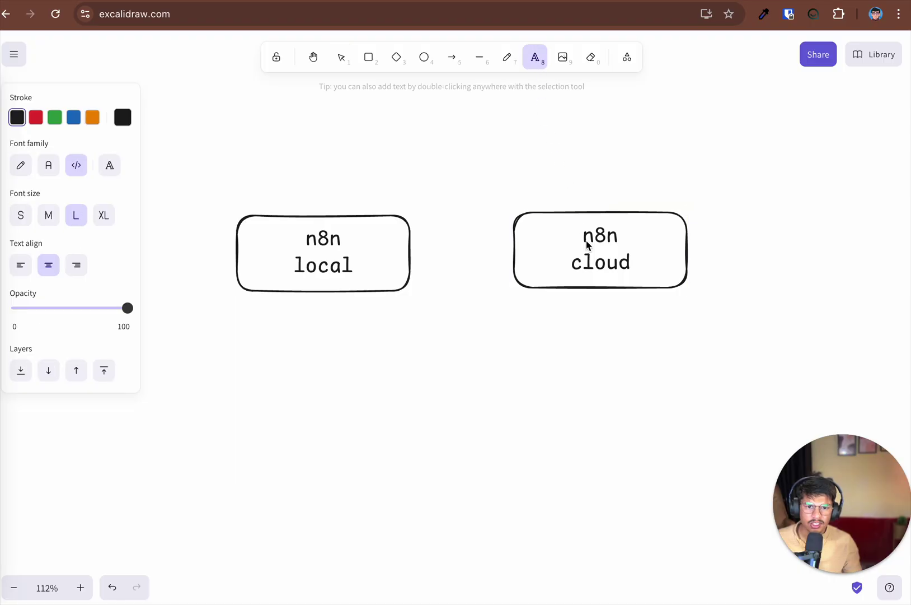
left_click(562, 305)
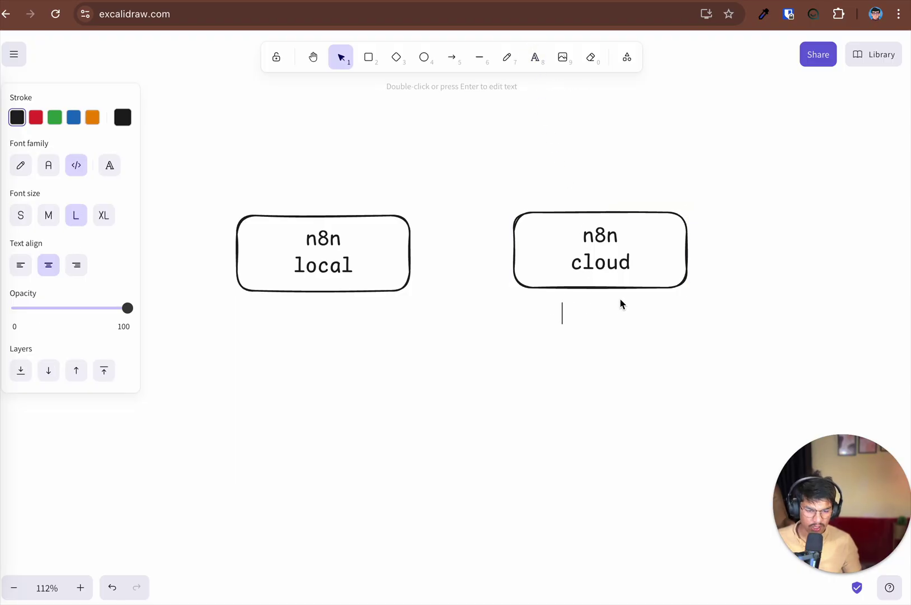
type("162.565.")
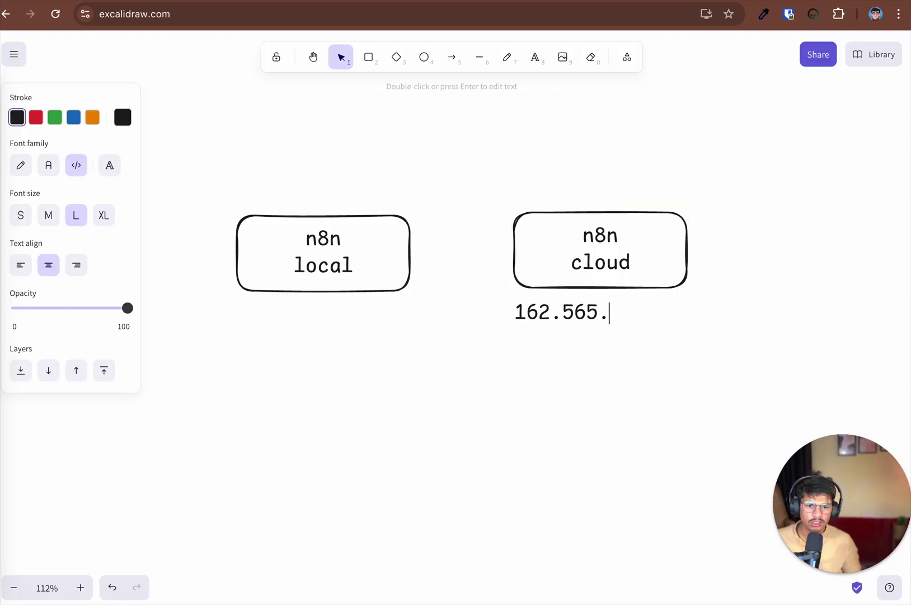
type("5656")
left_click(616, 350)
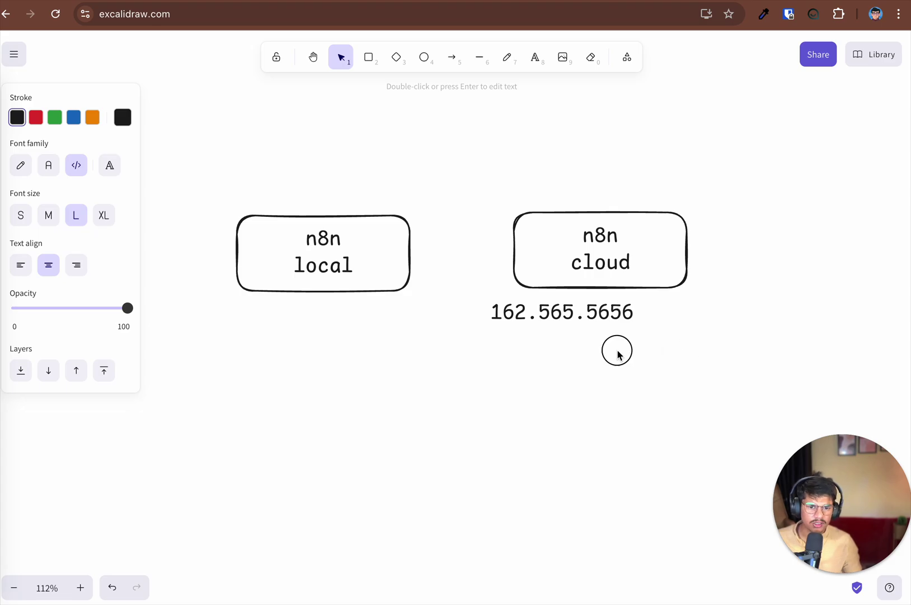
left_click_drag(581, 315, 638, 312)
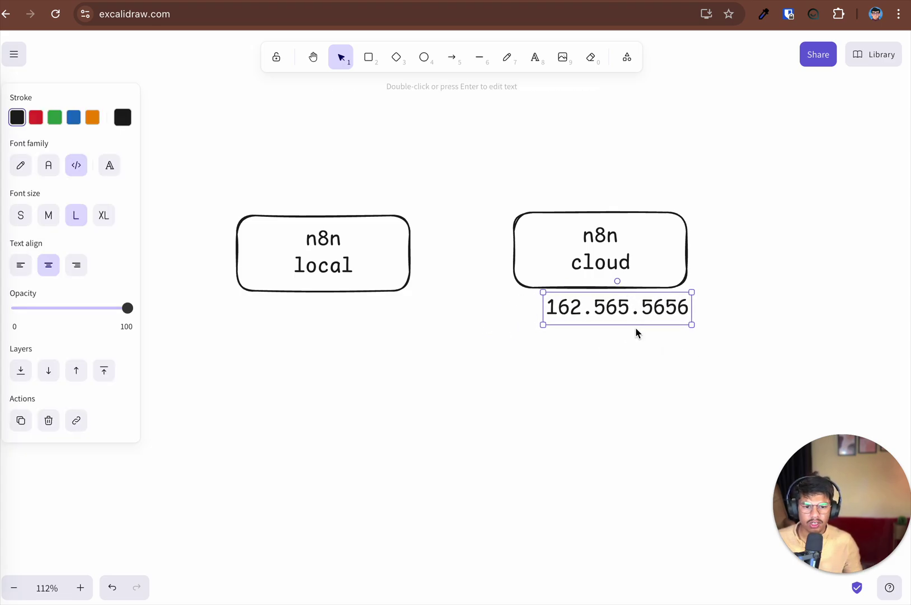
left_click_drag(617, 298, 598, 299)
left_click(615, 386)
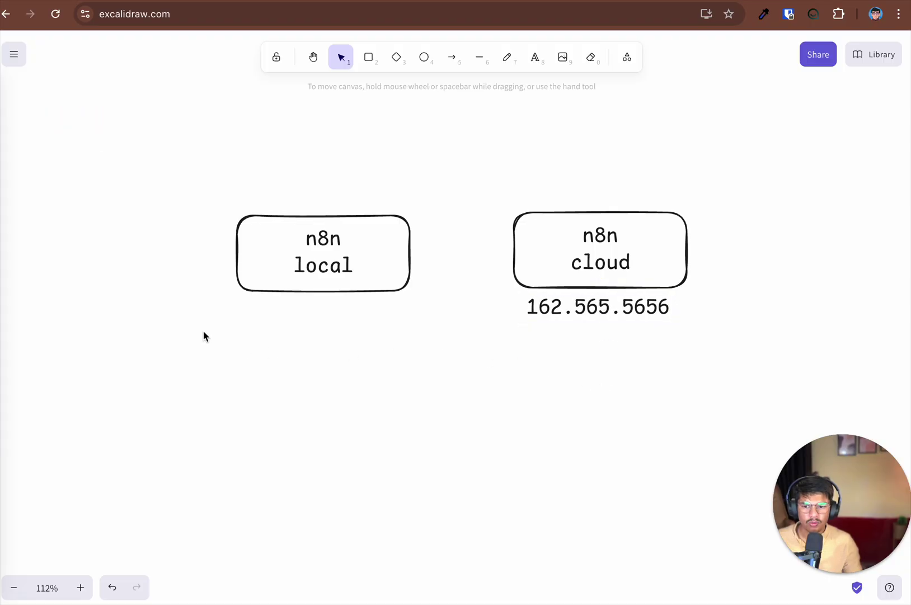
Draw a third rectangle below and between the two n8n boxes and add the text "telegram" to it.
left_click(371, 58)
left_click_drag(421, 366, 543, 460)
double_click(460, 442)
type("te")
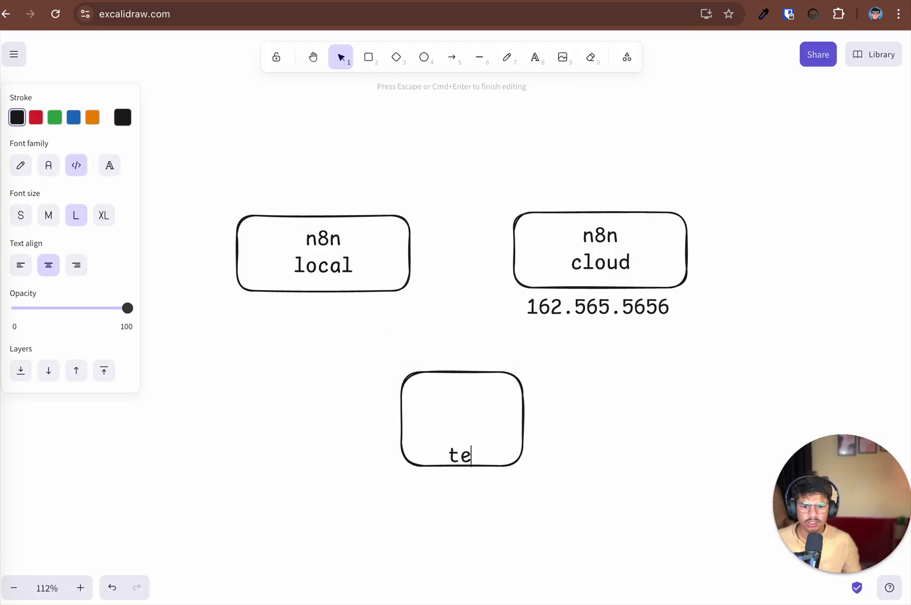
type("le")
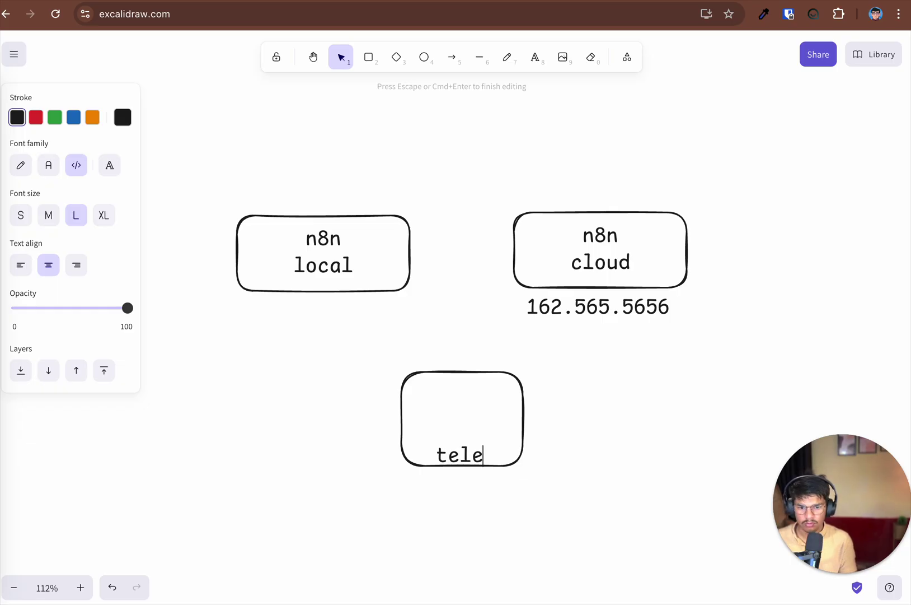
type("gram")
left_click(450, 528)
Add a second line "API" to the "telegram" text and reposition the text inside its box.
left_click_drag(460, 452, 458, 422)
double_click(457, 421)
left_click(501, 425)
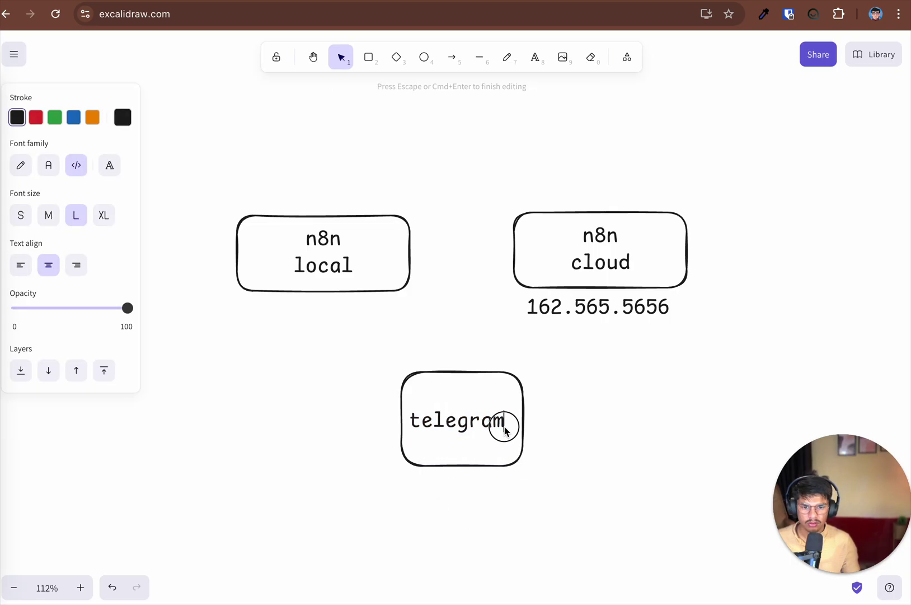
key("Return")
type("AP")
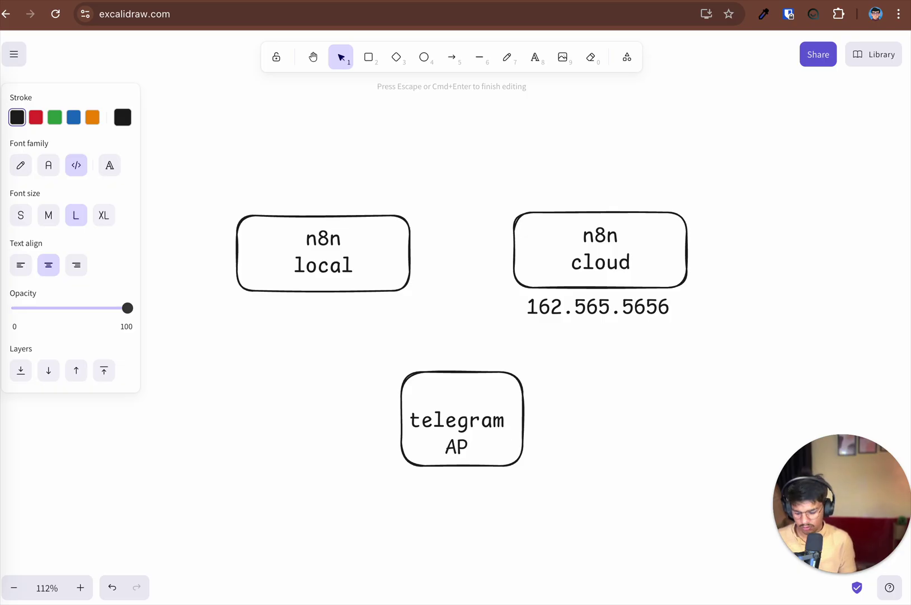
type("I")
left_click(682, 575)
left_click_drag(500, 429, 472, 393)
key("Escape")
left_click(490, 374)
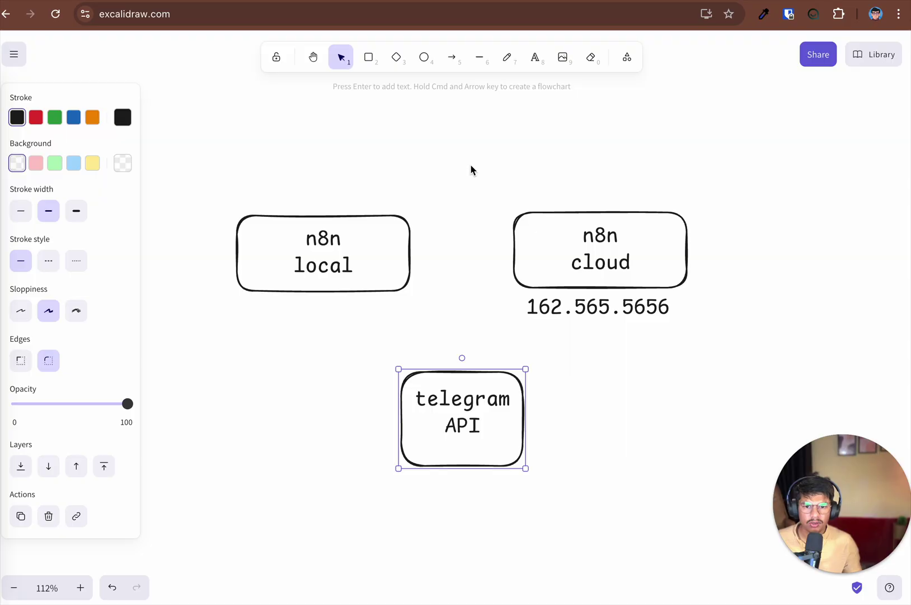
Draw an arrow from the top of the telegram API box to the address under "n8n cloud".
left_click(448, 61)
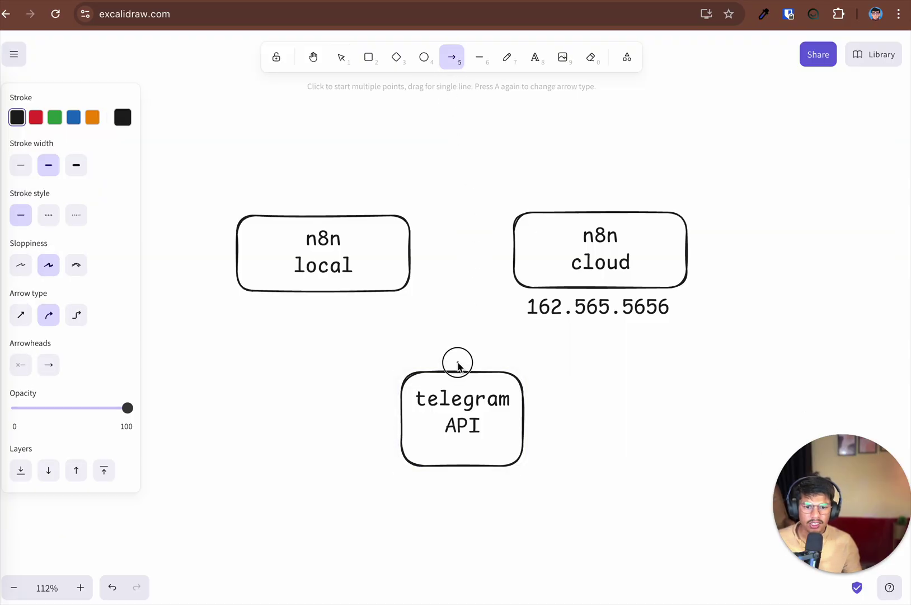
left_click_drag(457, 362, 575, 330)
left_click(596, 411)
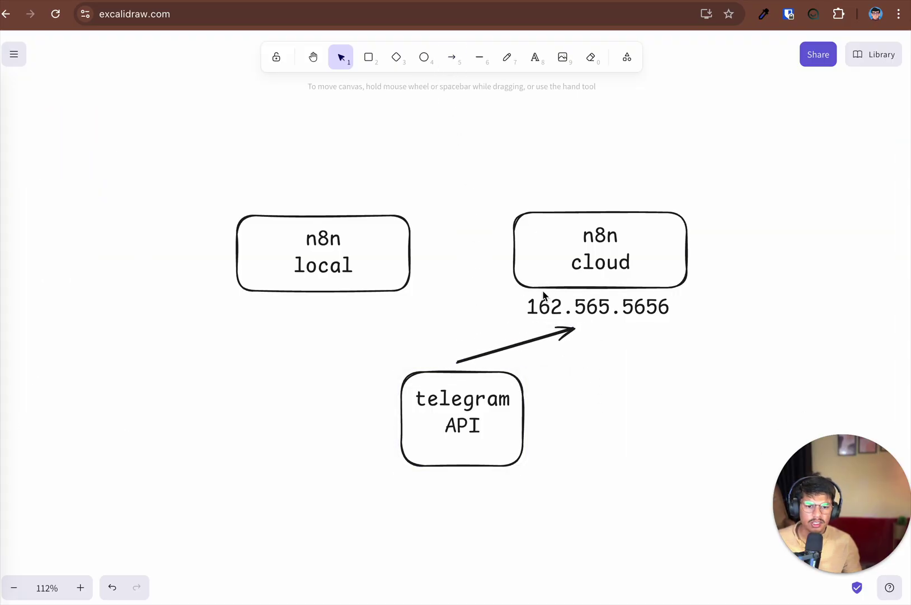
Add a second line to the "162.565.5656" text with the https cloud URL that ends in "n8n.app.com/webhooks".
double_click(612, 317)
key("Escape")
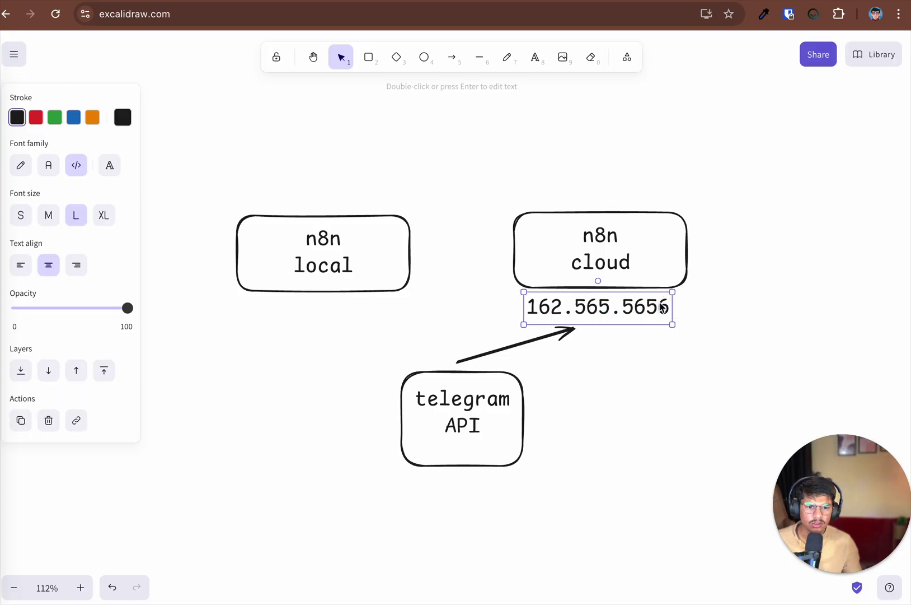
double_click(663, 311)
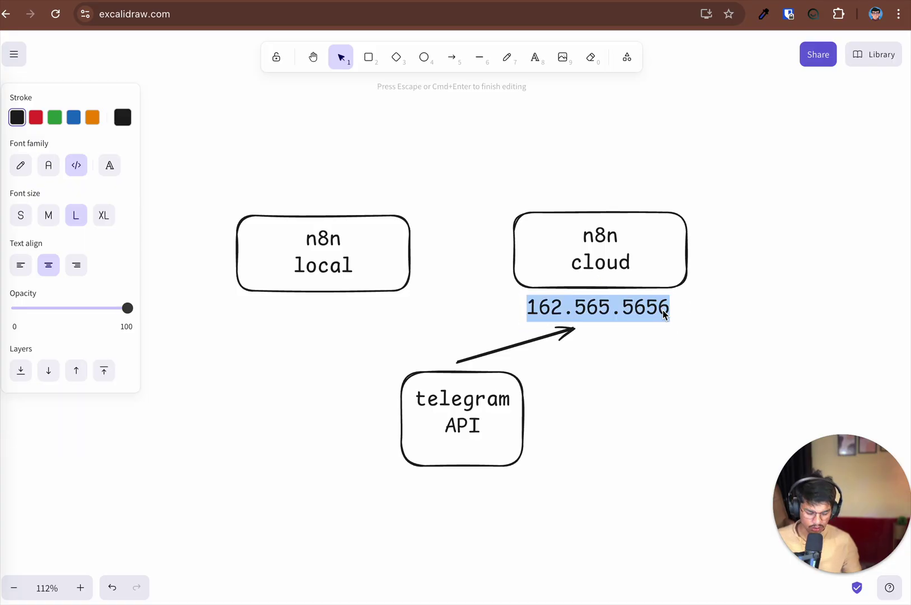
left_click(663, 314)
key("Return")
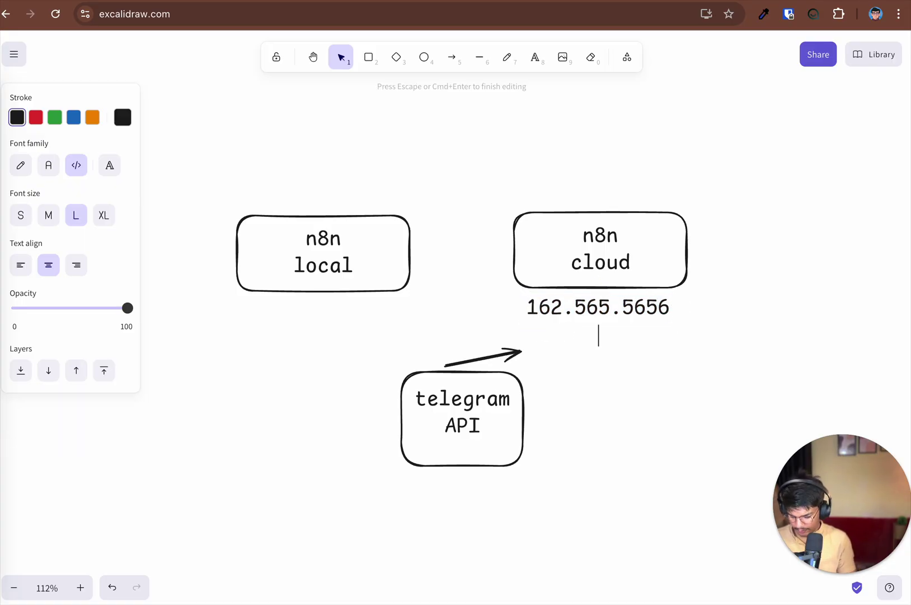
type("hjttp")
key("BackSpace")
key("BackSpace")
key("BackSpace")
key("BackSpace")
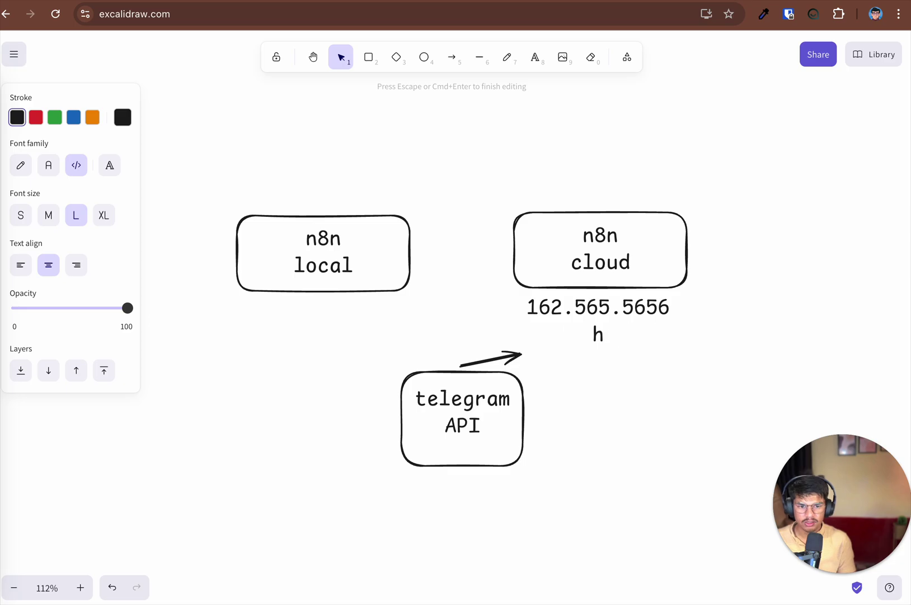
type("ttps://")
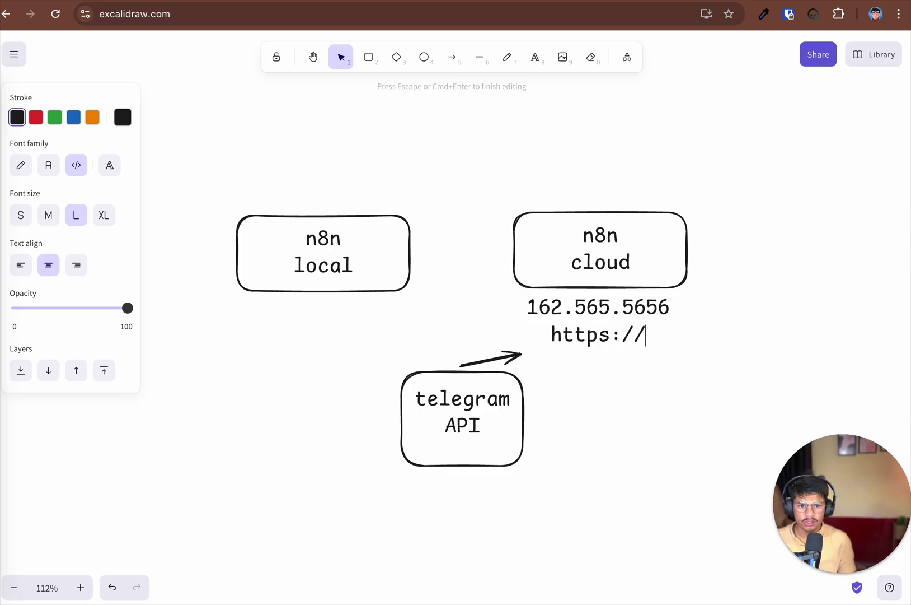
type("chandra/")
key("BackSpace")
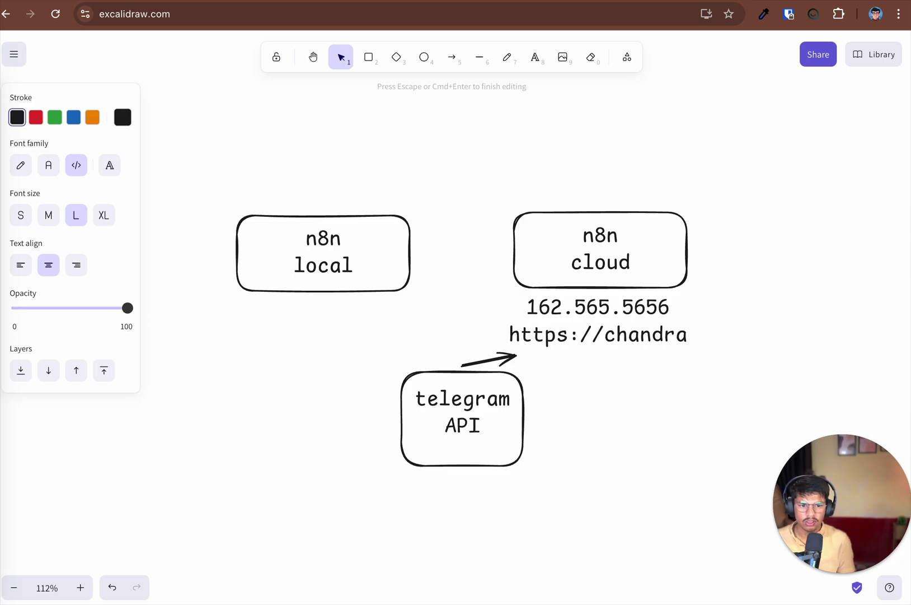
type(",")
type("n")
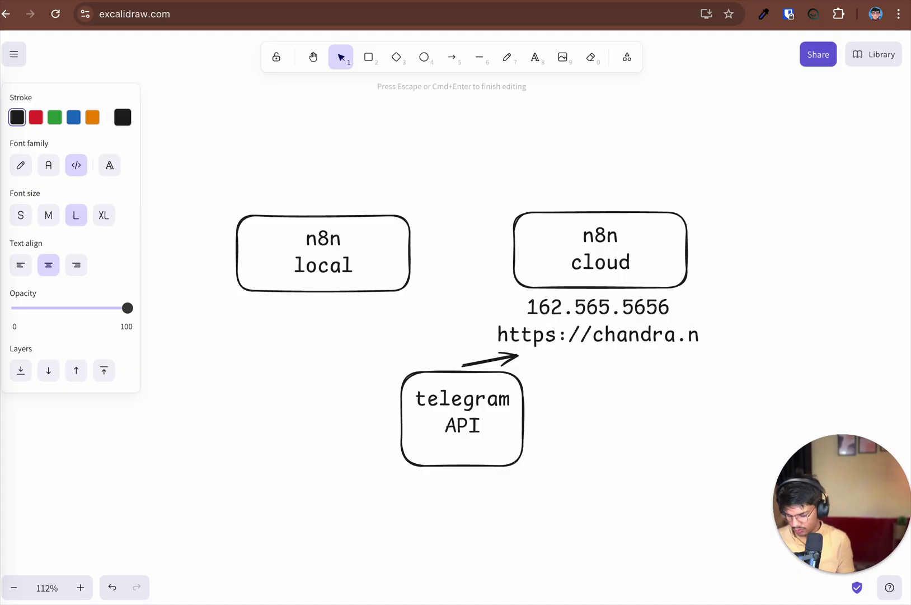
type("8n.app.c")
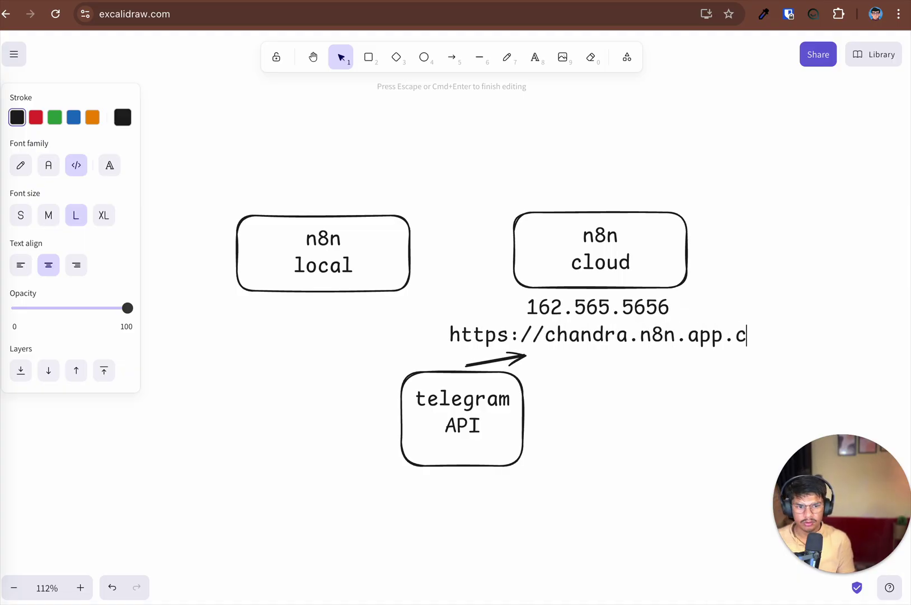
type("om/webb")
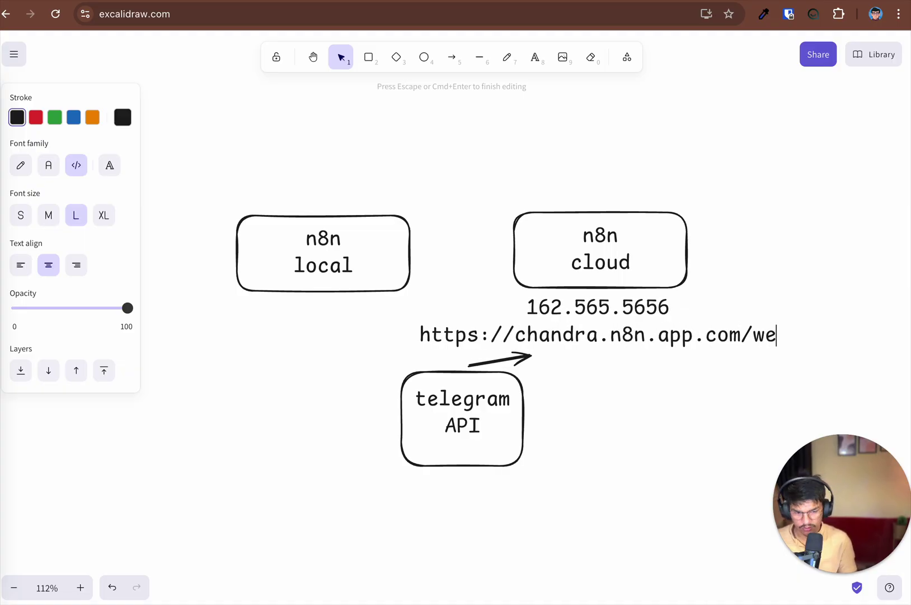
type("hooks")
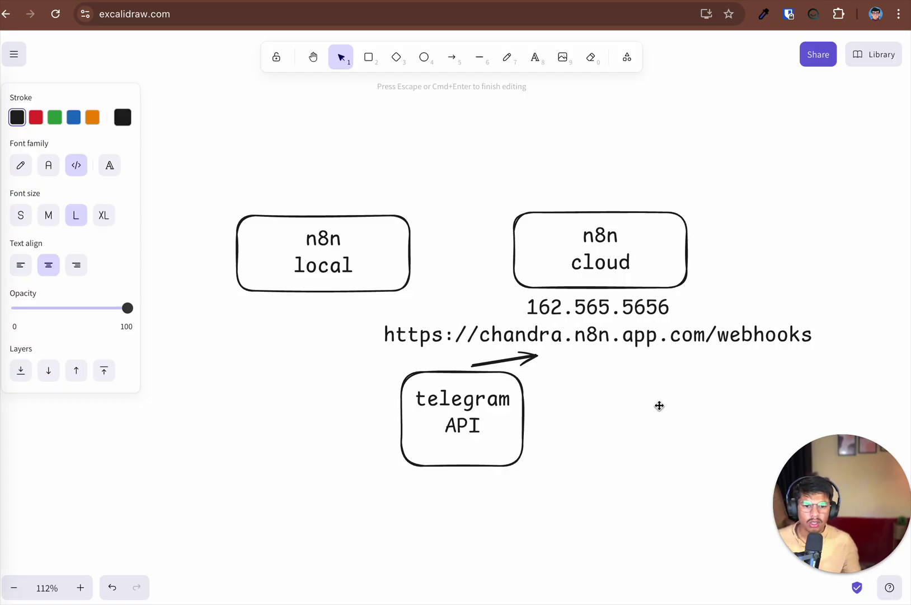
left_click(468, 449)
left_click(470, 445)
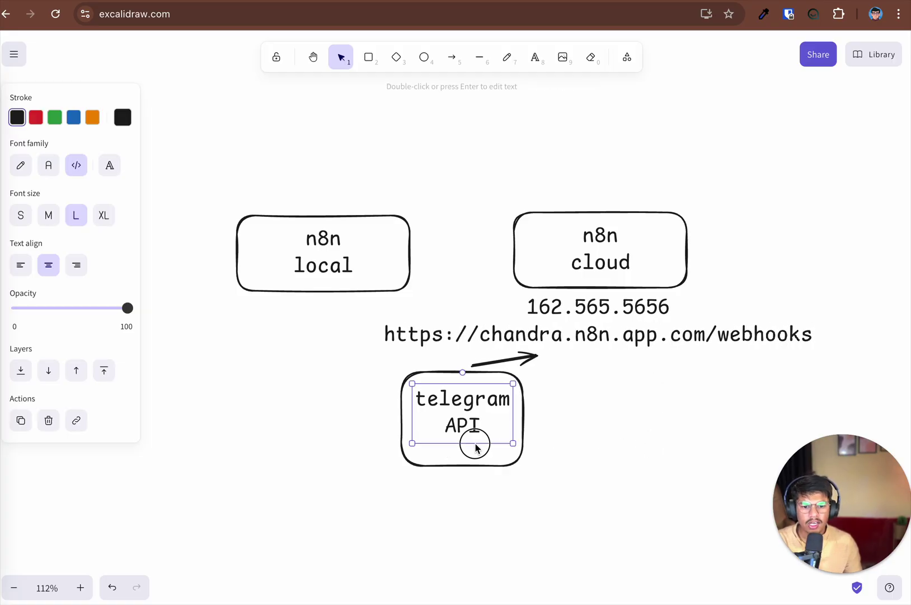
left_click(482, 341)
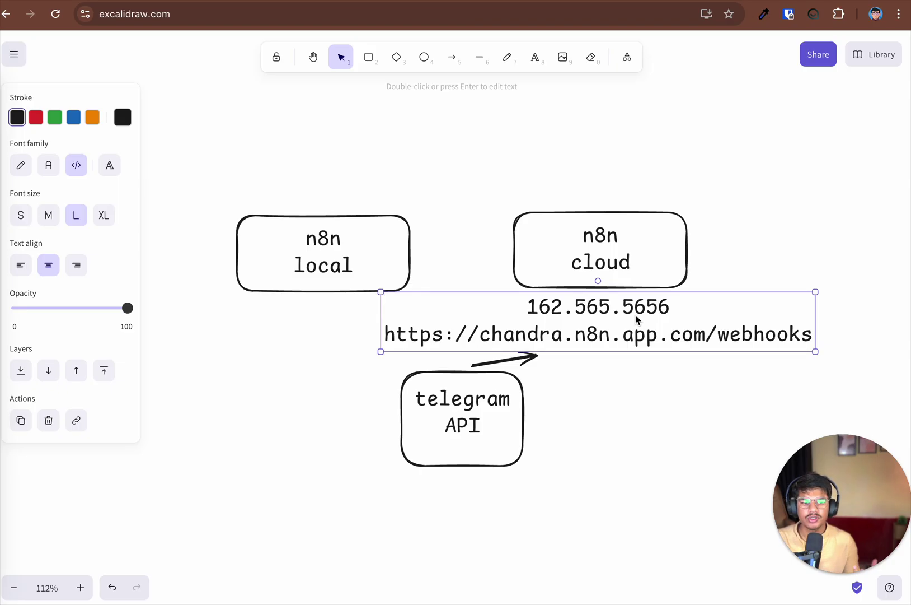
Move the "n8n local" box up and to the left, away from the webhook URL.
left_click(370, 269)
left_click_drag(311, 271, 251, 203)
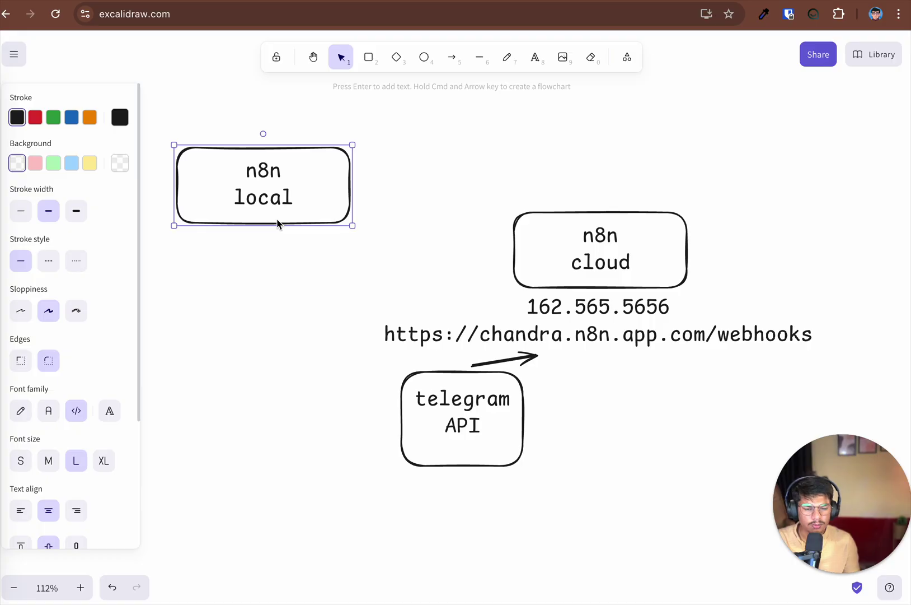
left_click(469, 408)
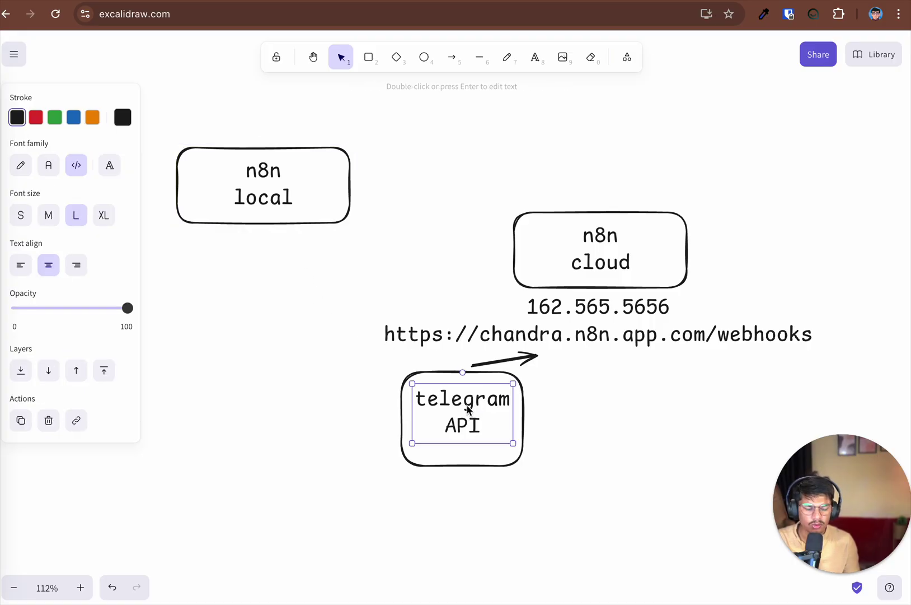
left_click(480, 264)
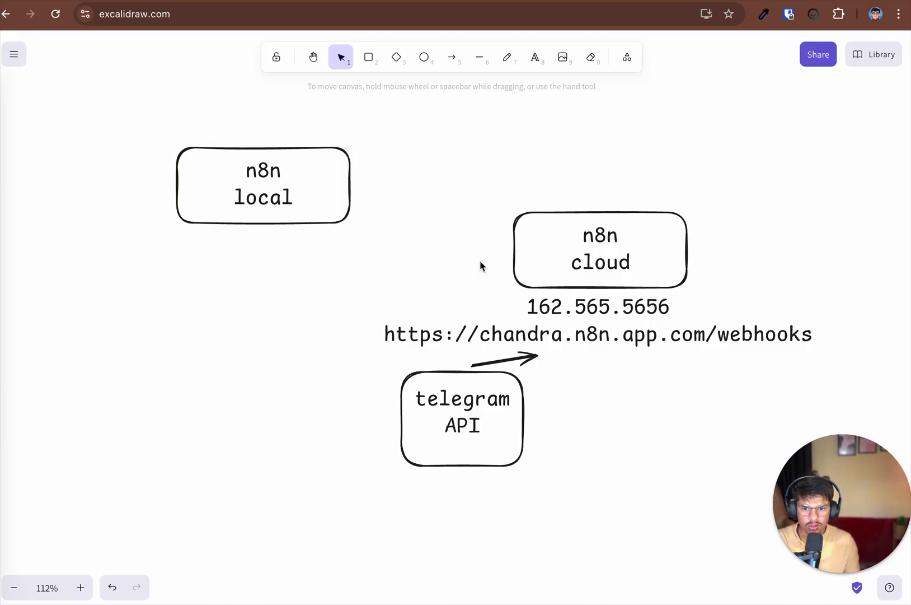
left_click(575, 308)
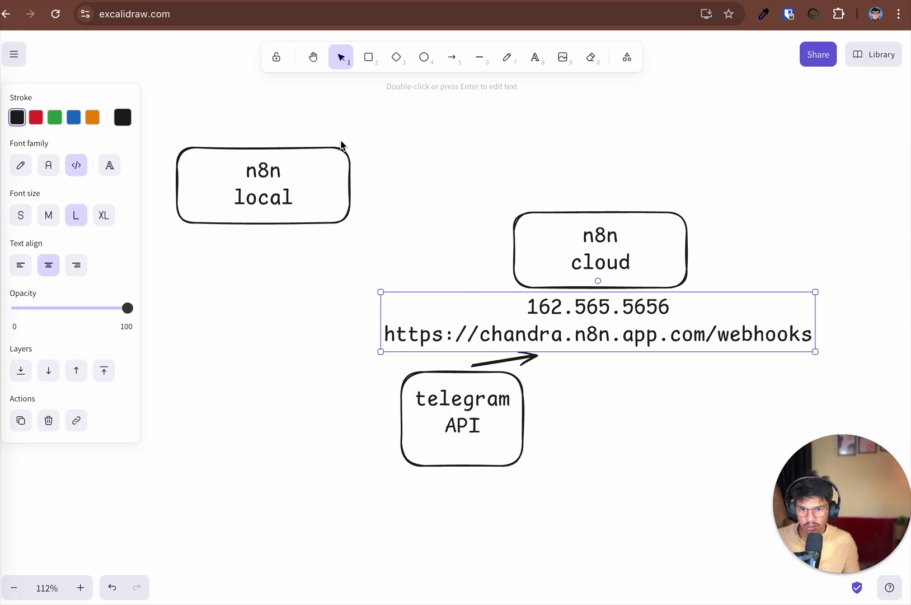
Add the text "localhost:5678" and place it just beneath the "n8n local" box.
left_click(535, 57)
left_click(192, 225)
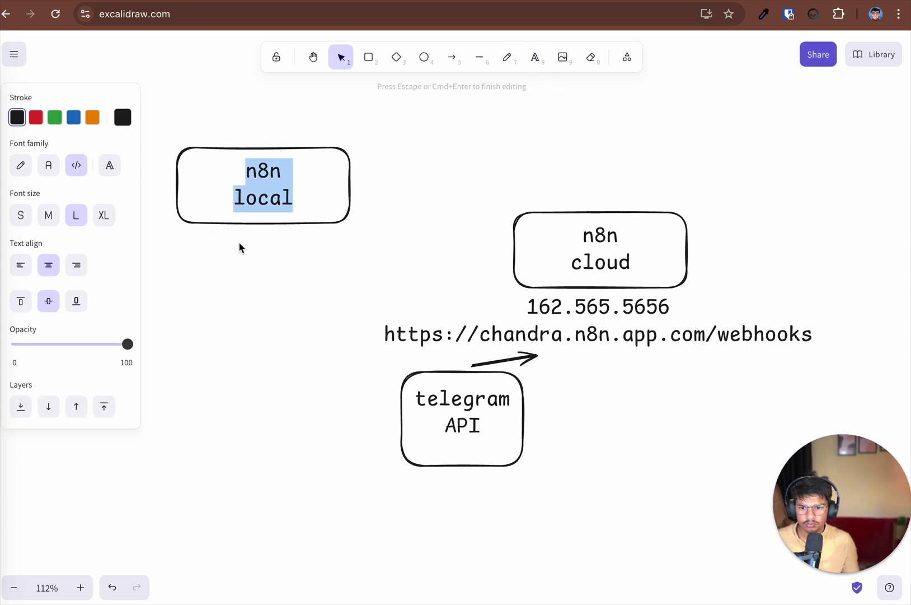
left_click(227, 241)
double_click(211, 247)
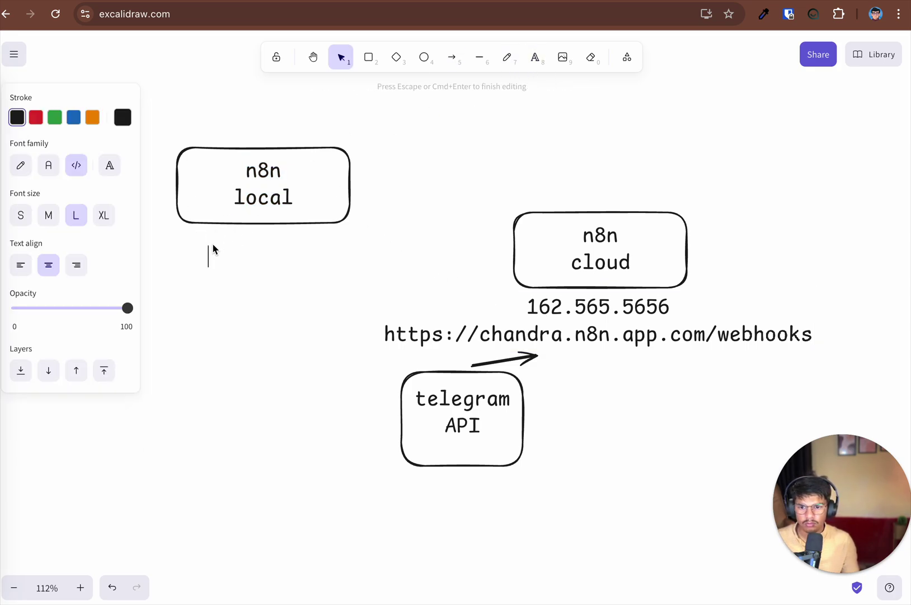
type("localhost")
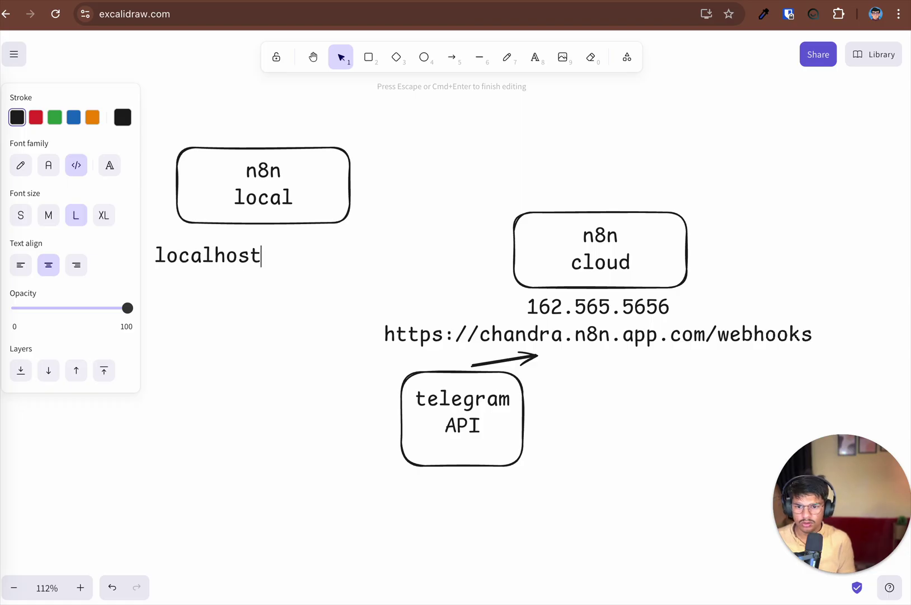
type(":5678")
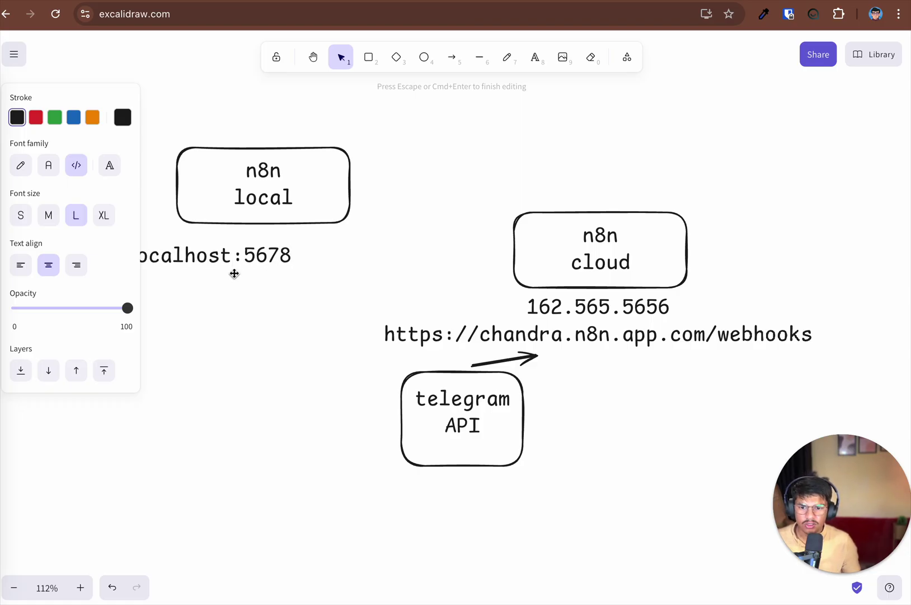
key("Escape")
left_click_drag(232, 270, 292, 253)
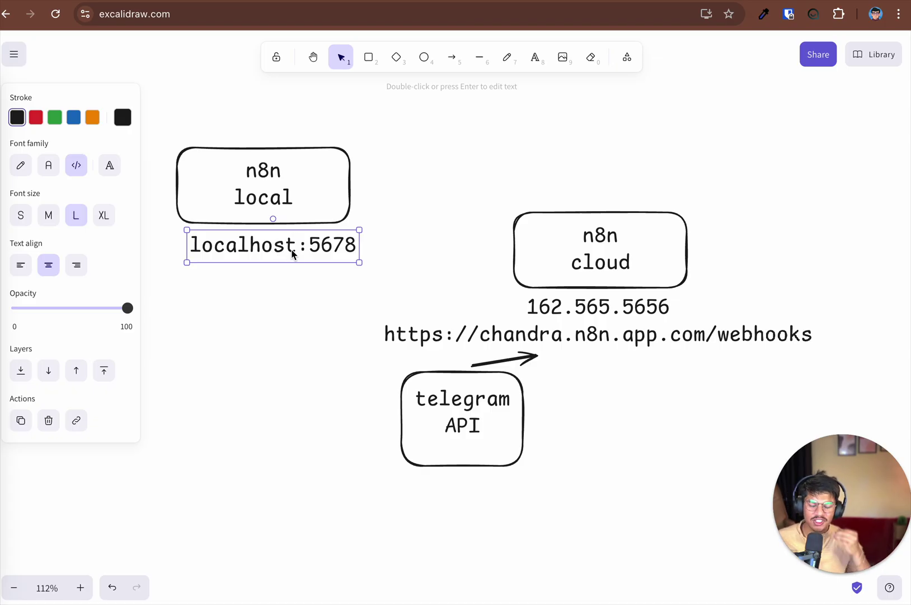
left_click(466, 469)
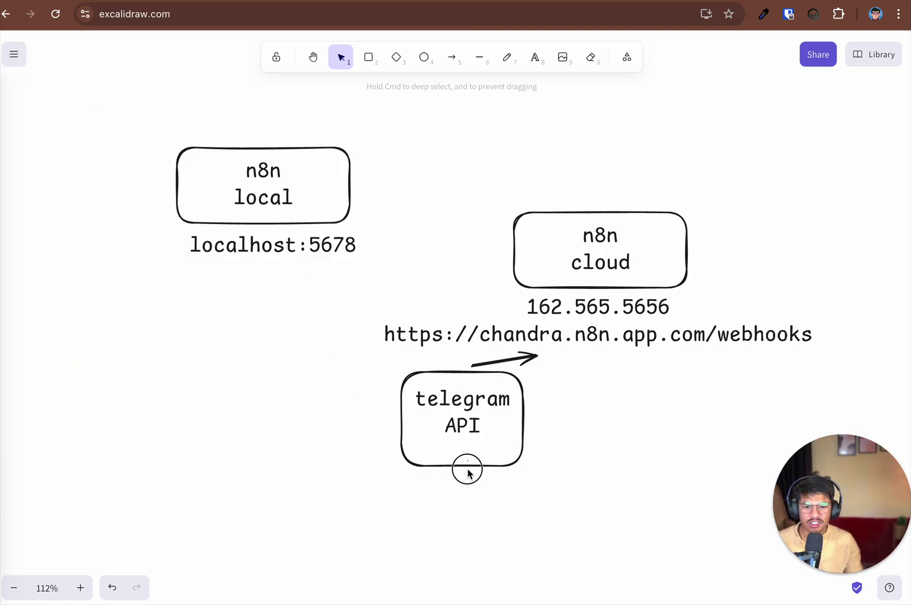
left_click(467, 406)
left_click(480, 458)
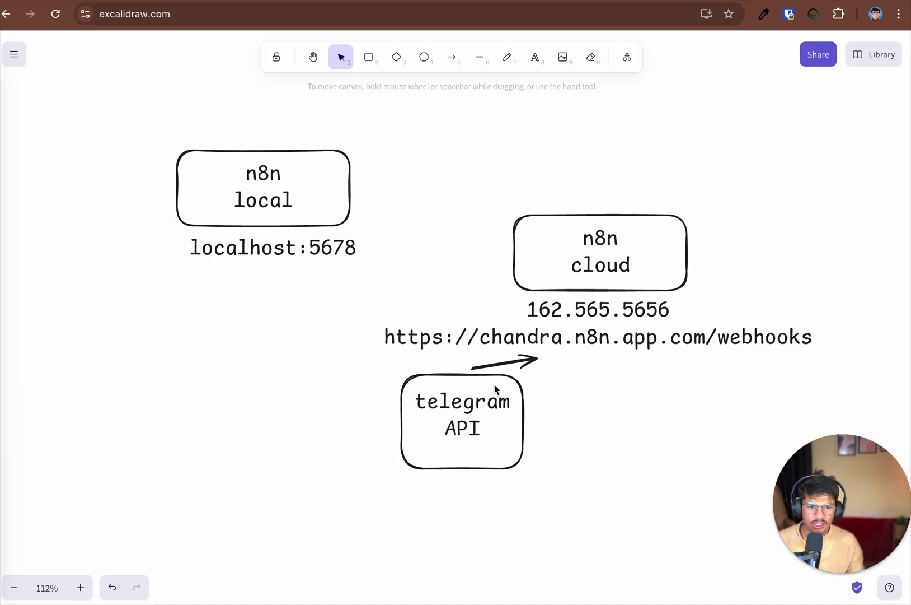
left_click(548, 267)
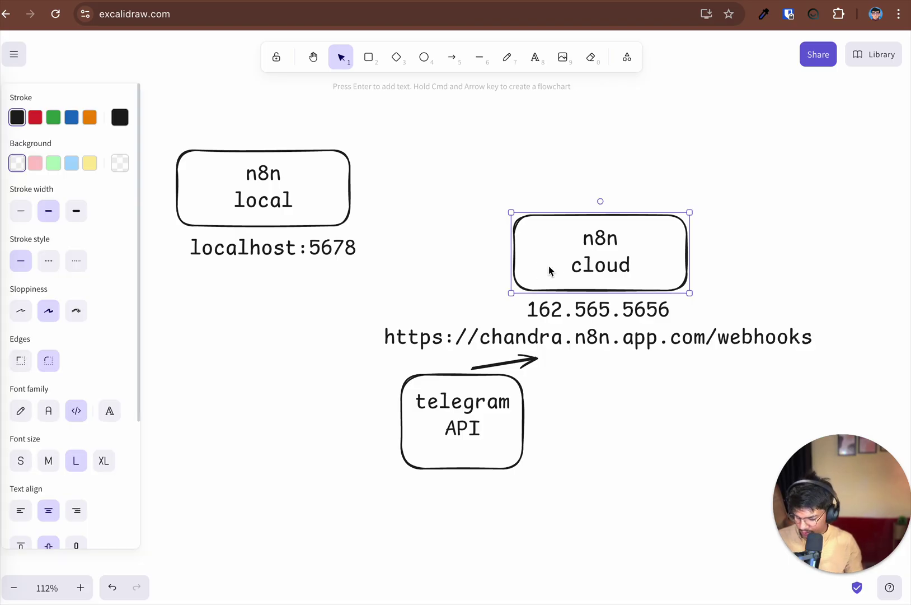
key("ctrl+v")
key("ctrl+z")
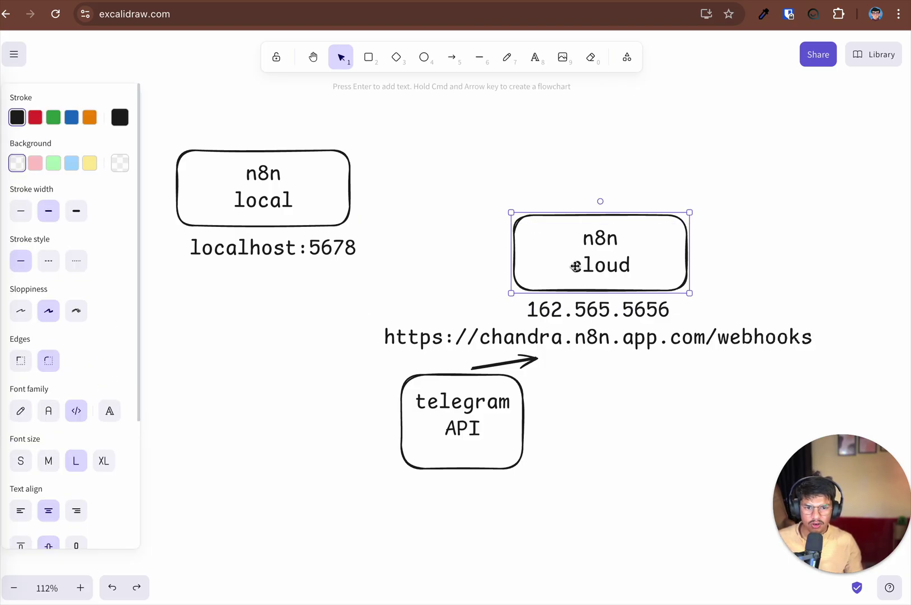
Move the green "ngrok" box from the upper diagram to just below the "localhost:5678" text.
scroll(509, 261, "up", 5)
left_click(372, 137)
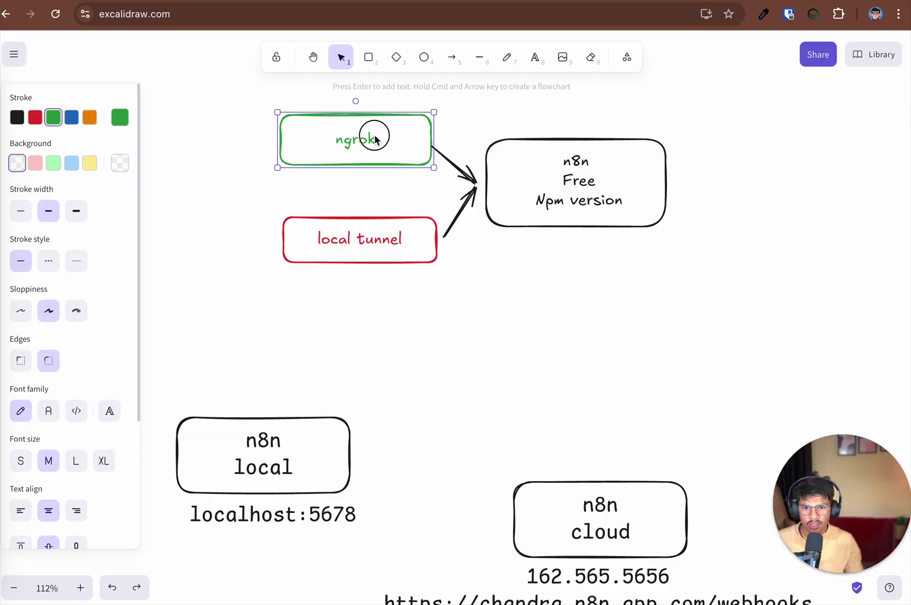
left_click_drag(375, 140, 328, 560)
scroll(359, 412, "down", 5)
left_click_drag(309, 285, 272, 308)
left_click(267, 234)
left_click(262, 274)
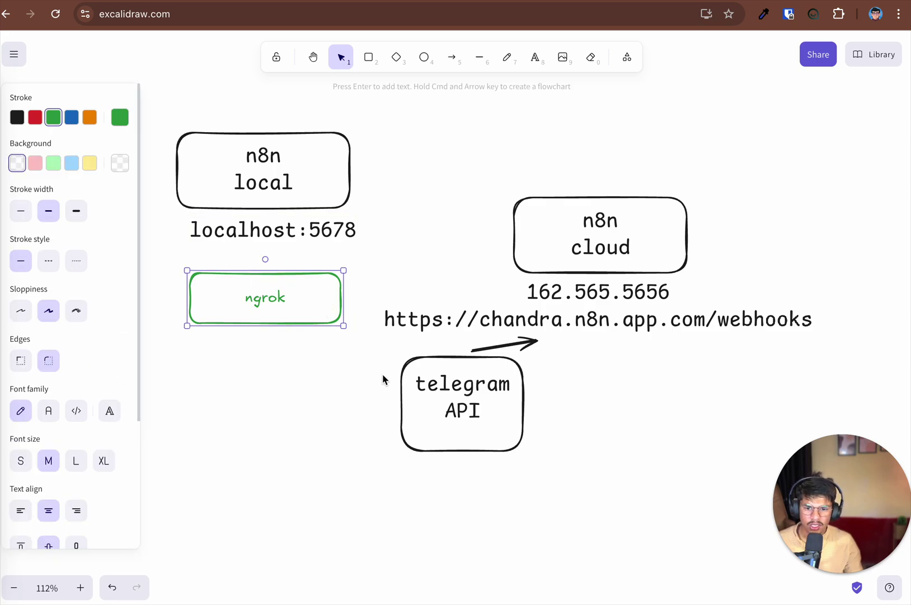
Duplicate the two-line address text under "n8n cloud" and place the copy beneath the "ngrok" box.
left_click(432, 328)
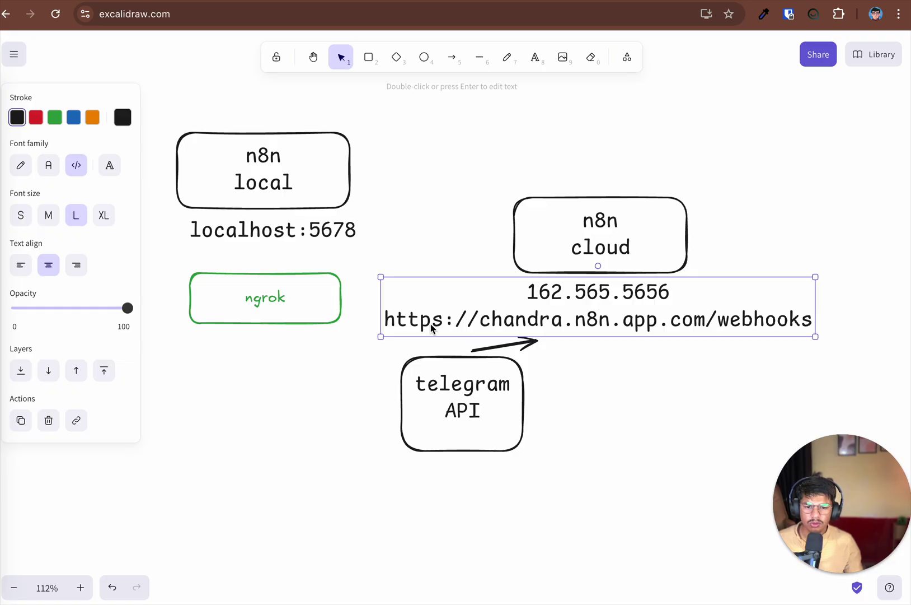
left_click(200, 351)
key("super+v")
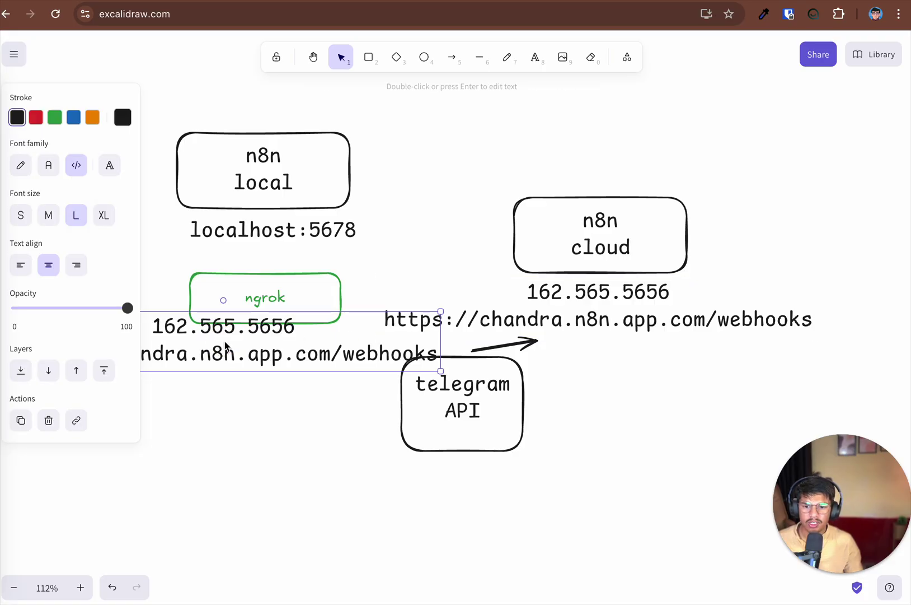
left_click_drag(225, 341, 299, 371)
double_click(298, 368)
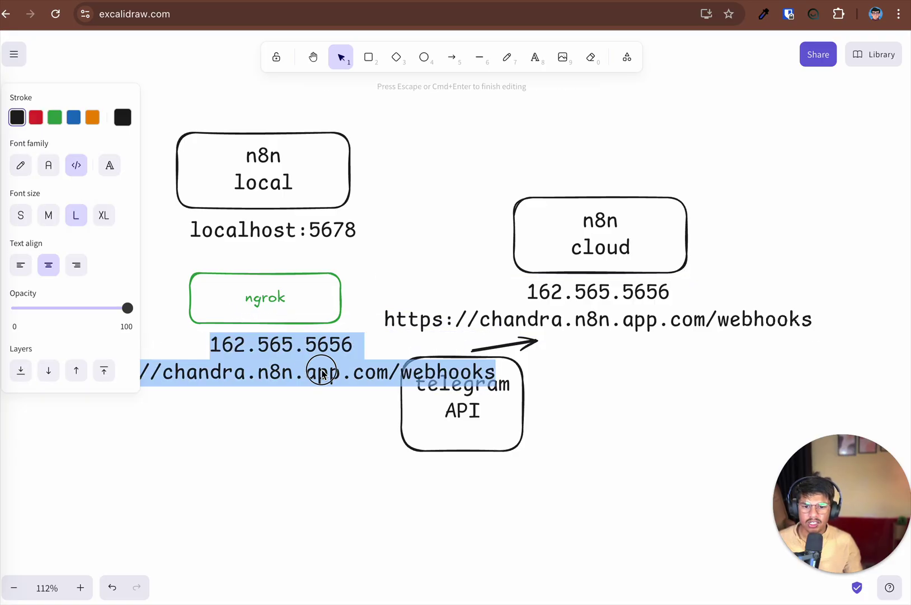
left_click(317, 373)
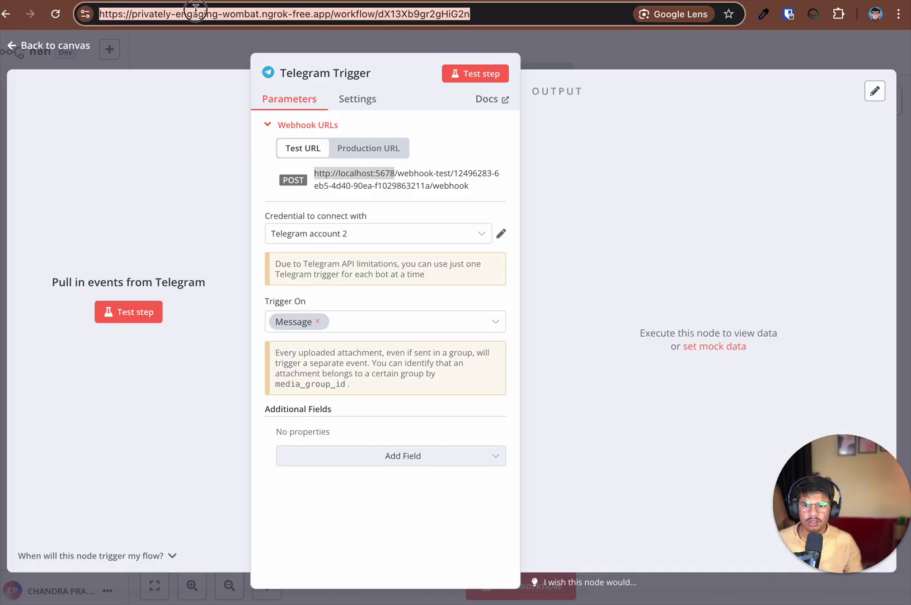
left_click_drag(329, 17, 84, 16)
key("super+c")
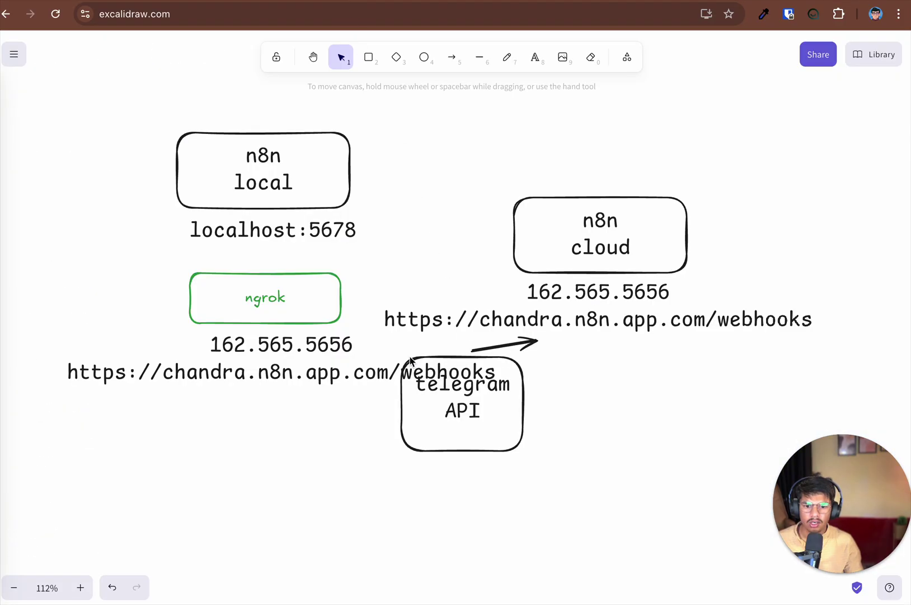
double_click(274, 381)
double_click(270, 377)
key("super+a")
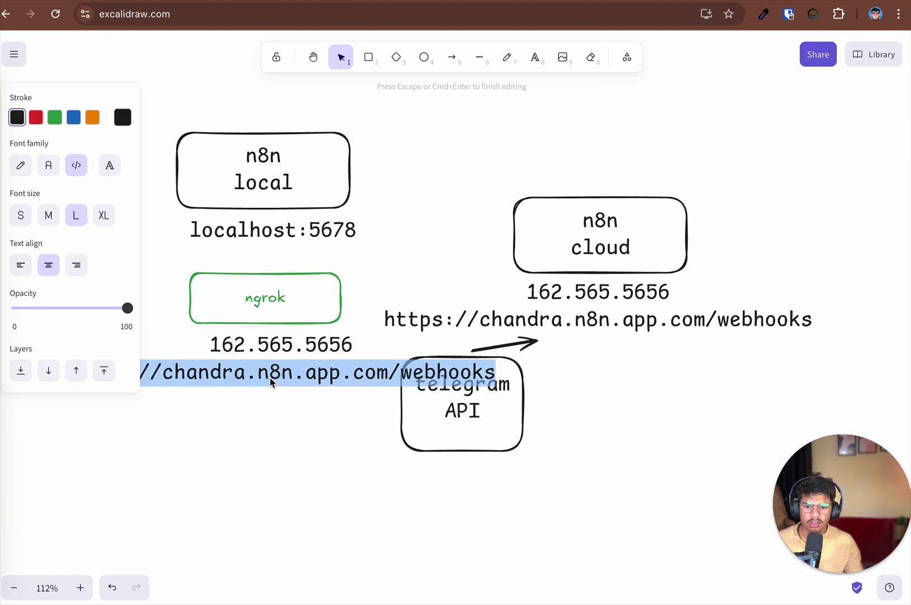
key("super+v")
Move the telegram API box and its text down and to the right, below the "n8n cloud" URL.
left_click(504, 427)
left_click_drag(488, 444, 657, 559)
left_click_drag(453, 397, 595, 515)
Reposition the address text beneath the "ngrok" box and scale it down to clear the telegram side.
left_click_drag(360, 369, 343, 395)
left_click_drag(556, 416, 357, 372)
left_click(614, 494)
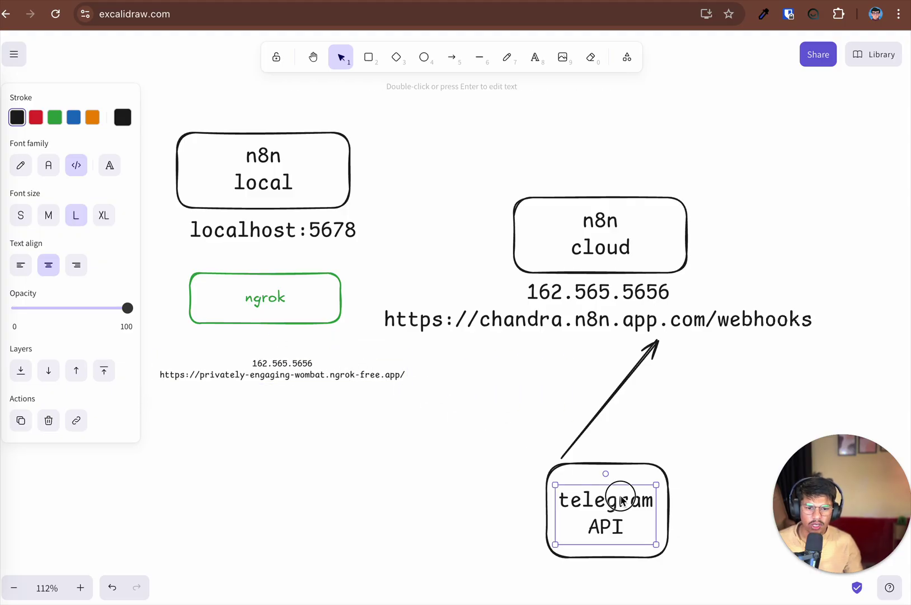
Draw a short downward arrow from the green "ngrok" box to the address text beneath it.
left_click(451, 57)
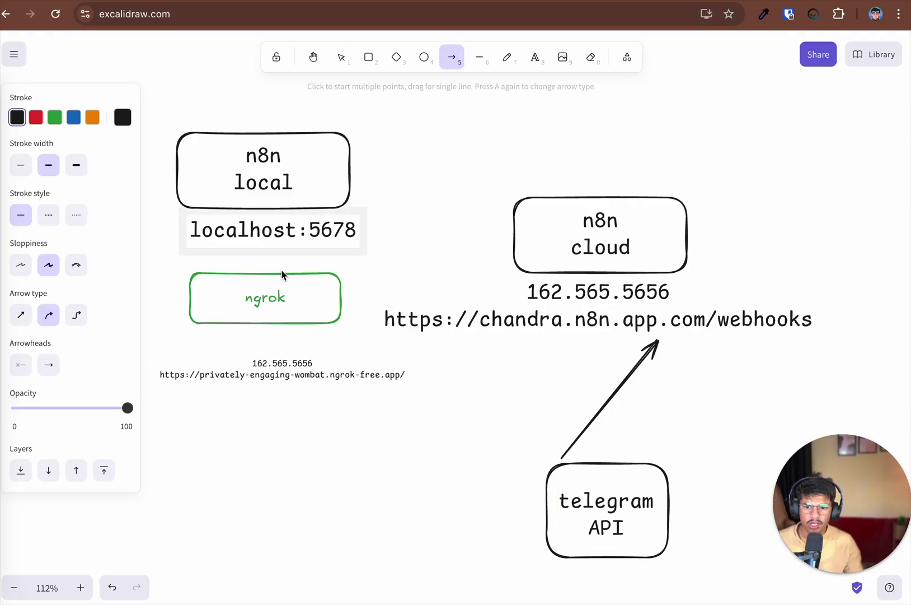
mouse_move(283, 332)
left_mouse_down()
mouse_move(274, 344)
mouse_move(282, 369)
left_mouse_up()
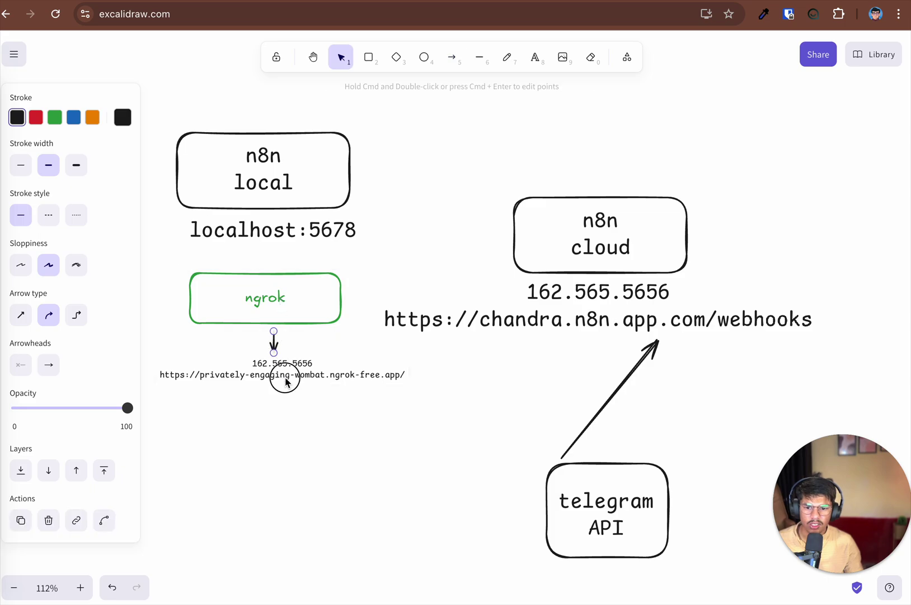
left_click(286, 384)
Draw a multi-point arrow from the ngrok URL text to the telegram API box, ending near the box's upper corner.
left_click(452, 58)
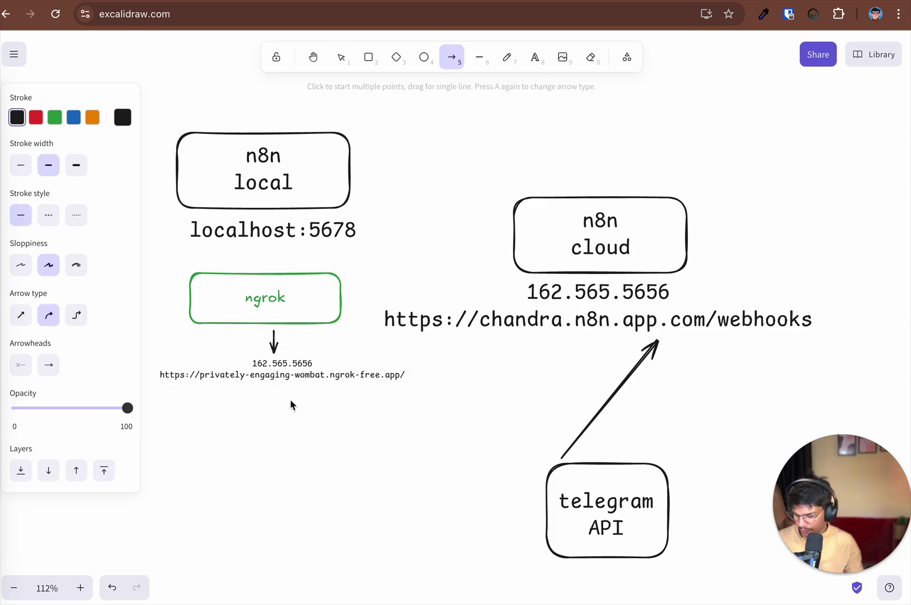
left_click(274, 388)
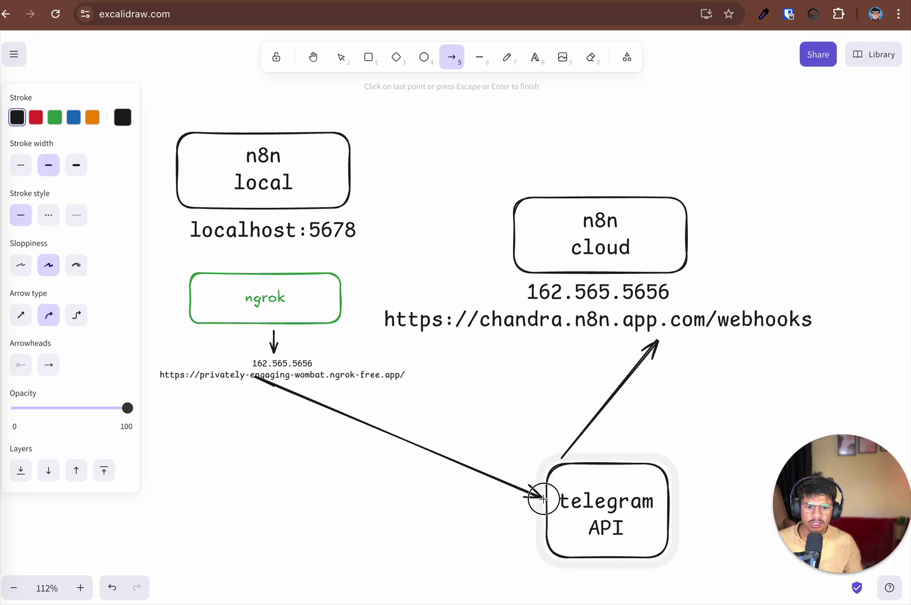
left_click(538, 515)
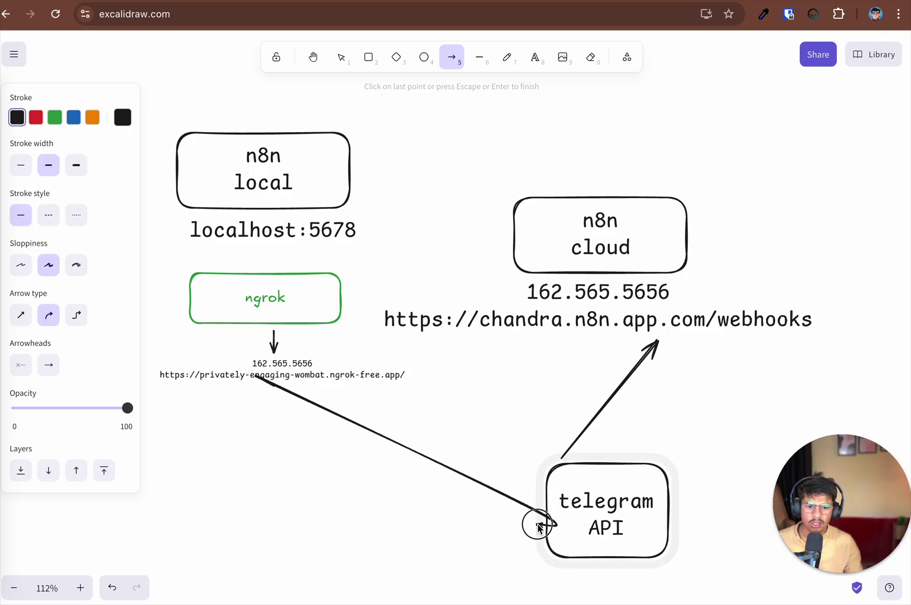
left_click(538, 523)
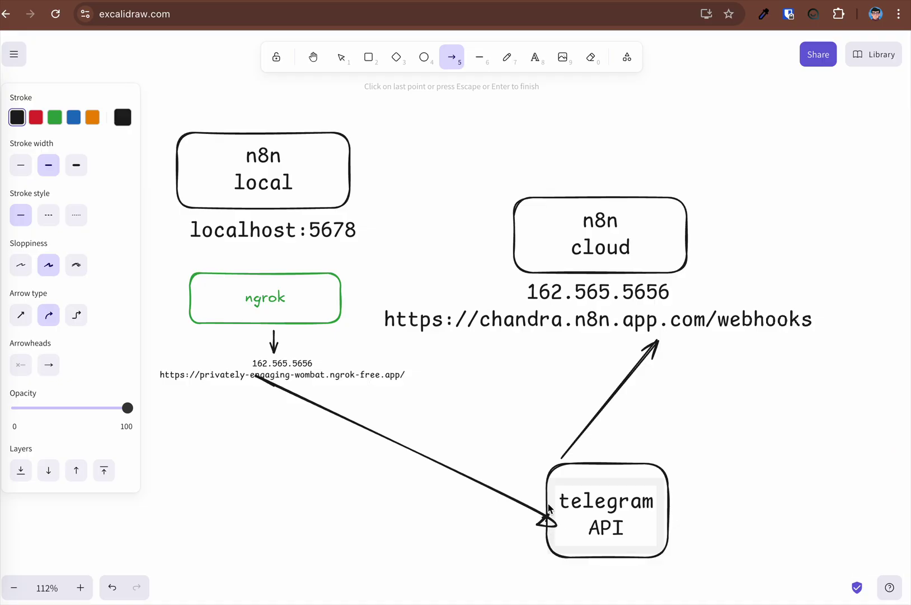
left_click(544, 464)
key("Escape")
left_click(546, 485)
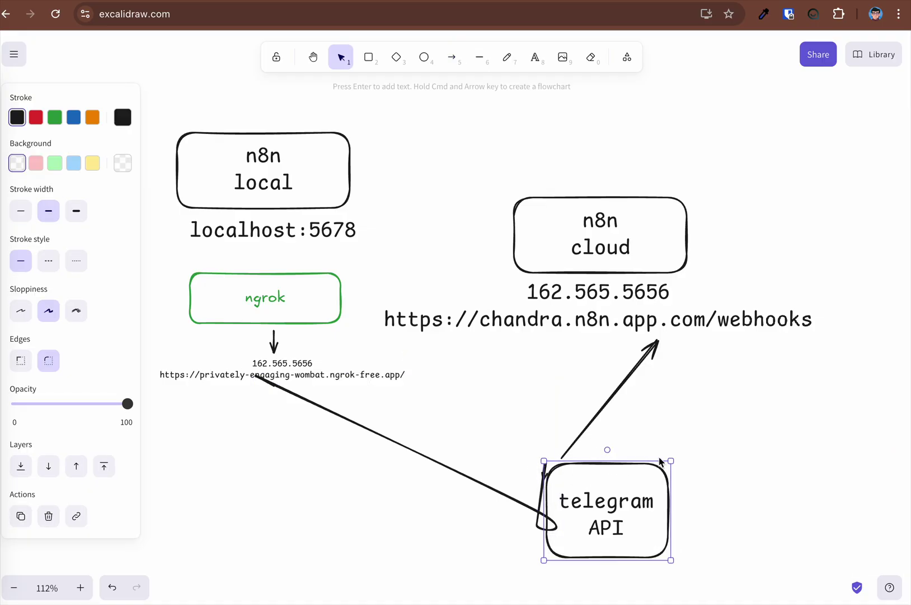
left_click(782, 444)
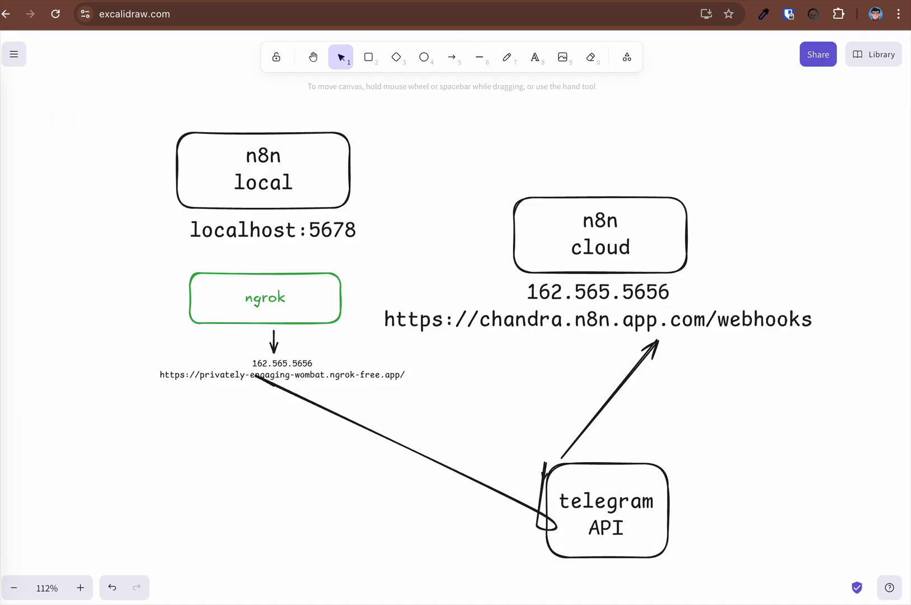
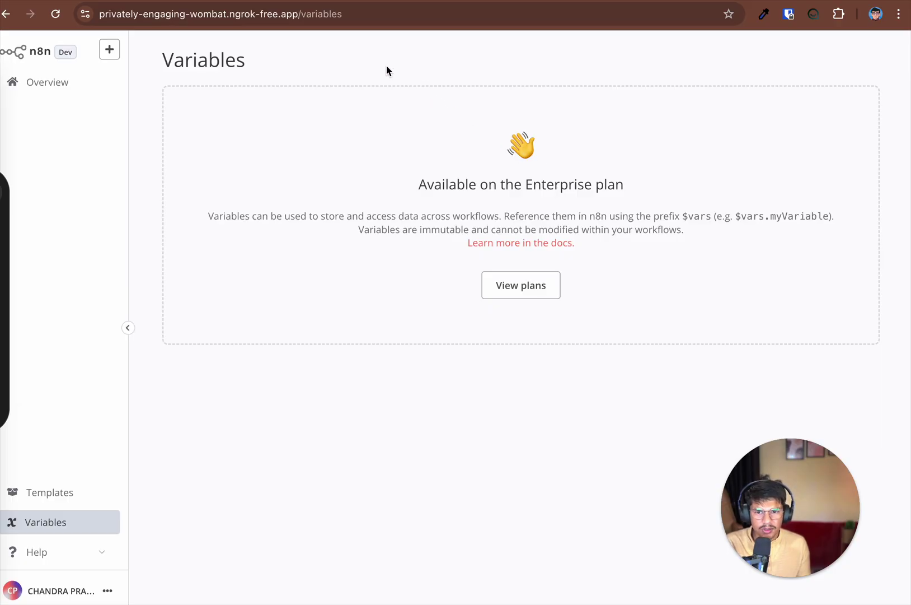
double_click(361, 14)
left_click(350, 14)
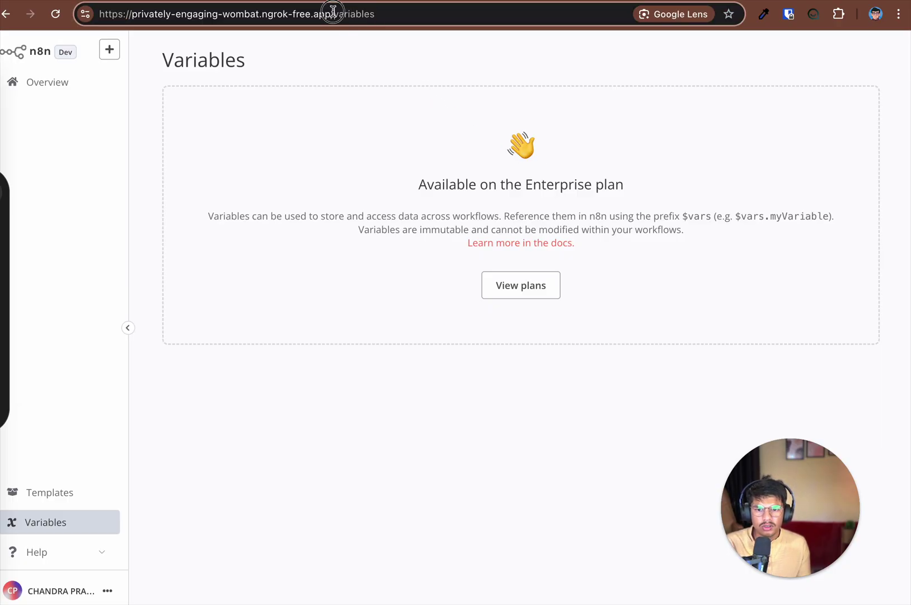
left_click_drag(334, 16, 97, 17)
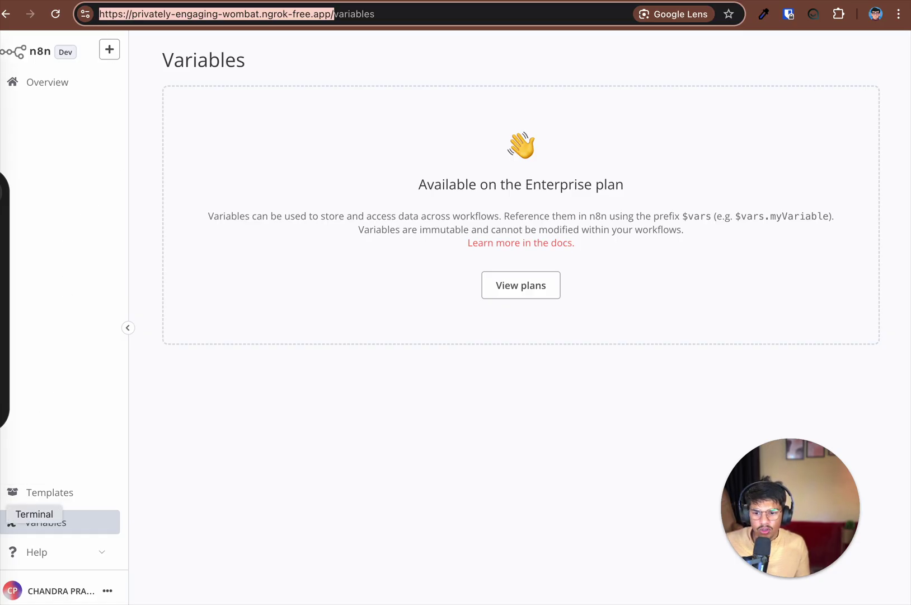
Switch to Terminal and stop the running n8n process while leaving the ngrok session open.
left_click(3, 513)
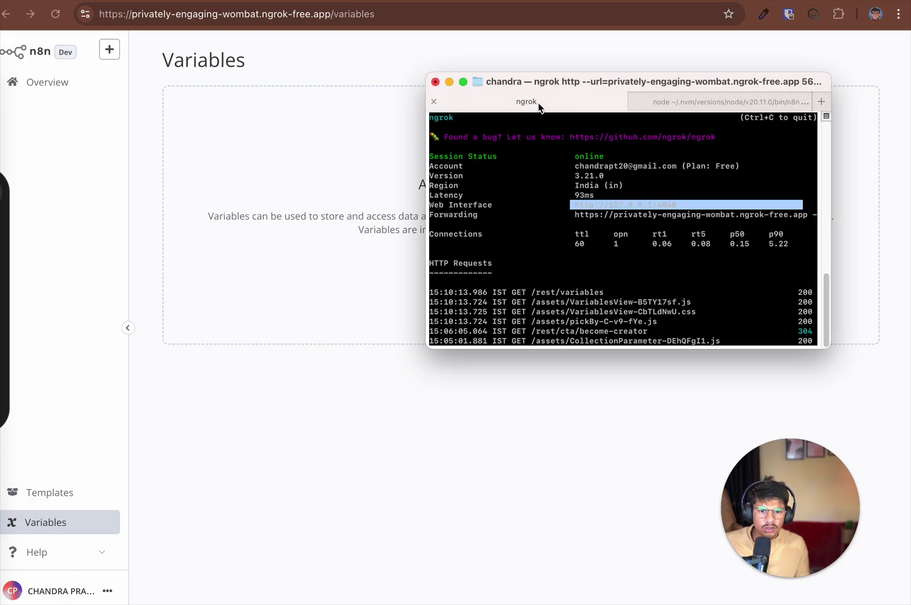
left_click(665, 104)
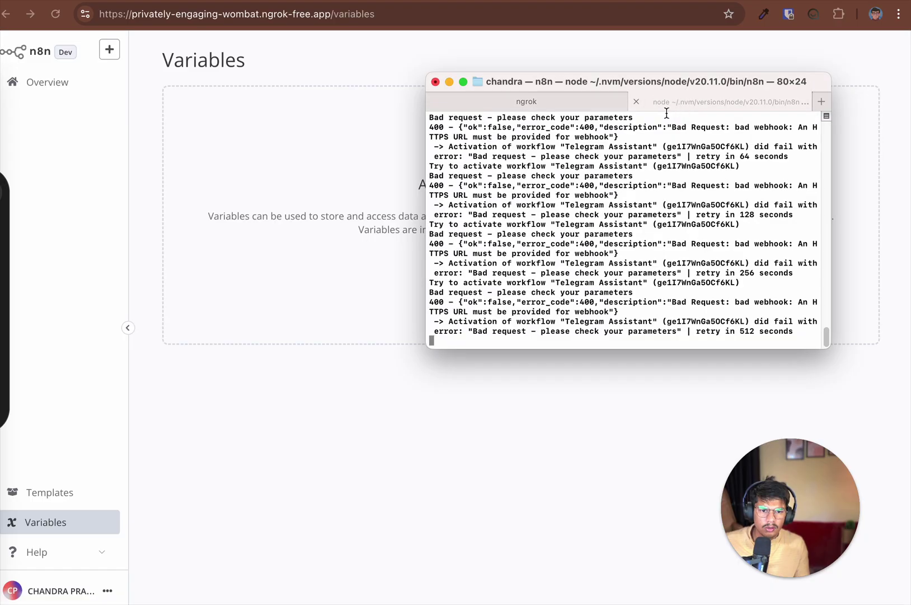
key("ctrl+c")
key("ctrl+c")
key("ctrl+c")
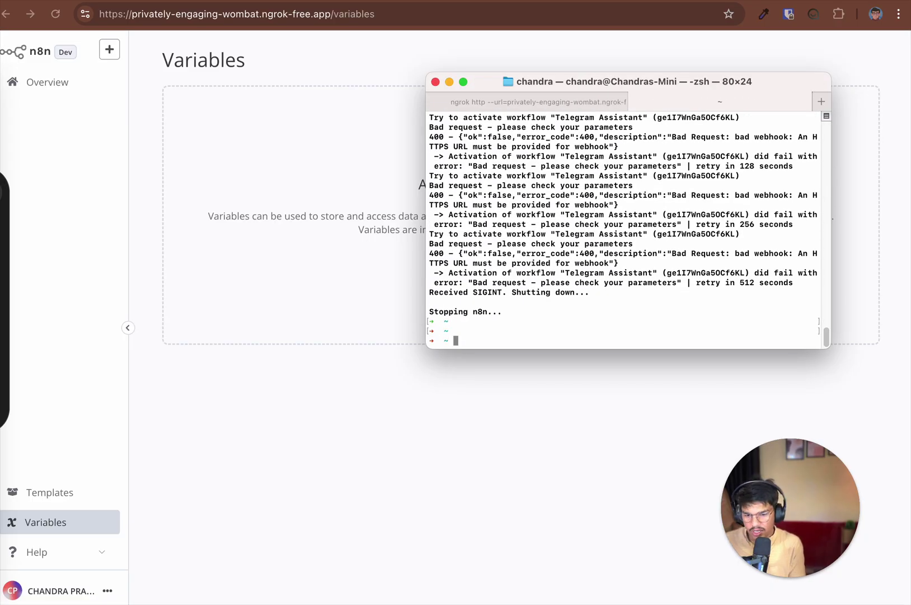
type("WEH")
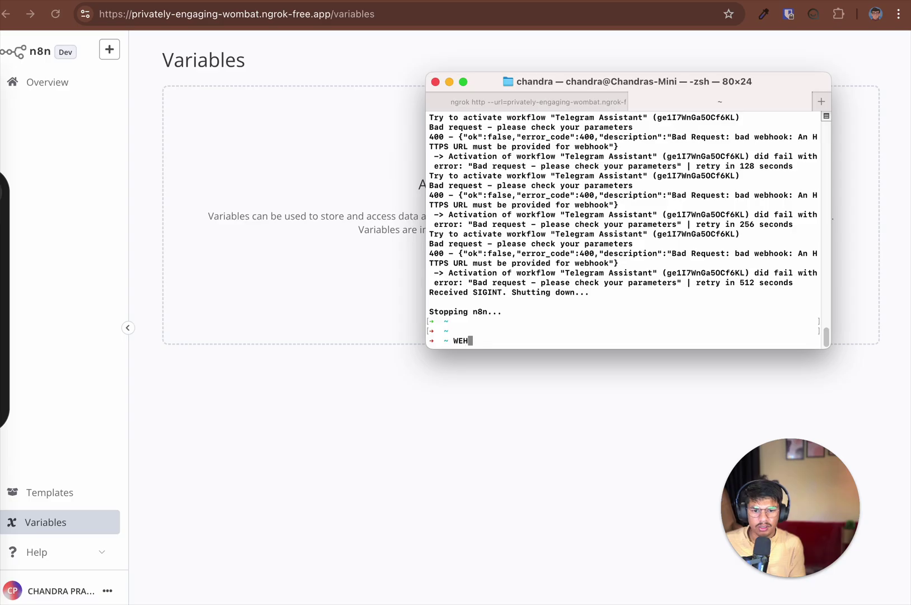
key("BackSpace")
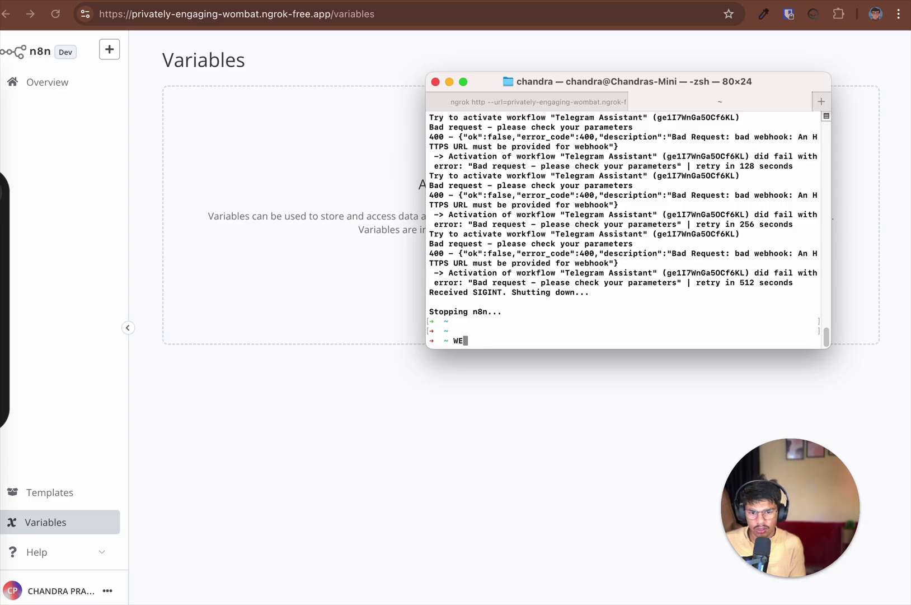
type("BHOOK_URKL")
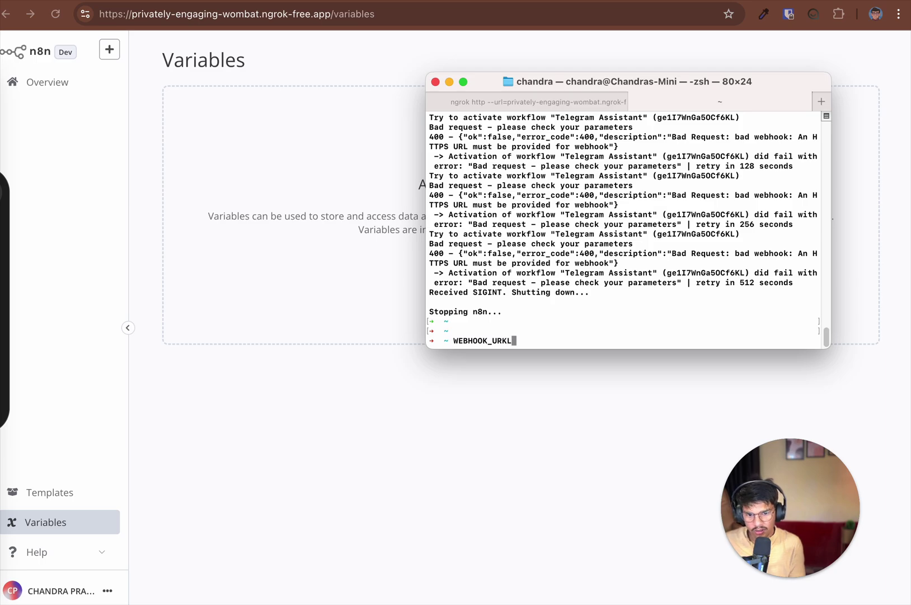
key("BackSpace")
key("BackSpace")
type("L=")
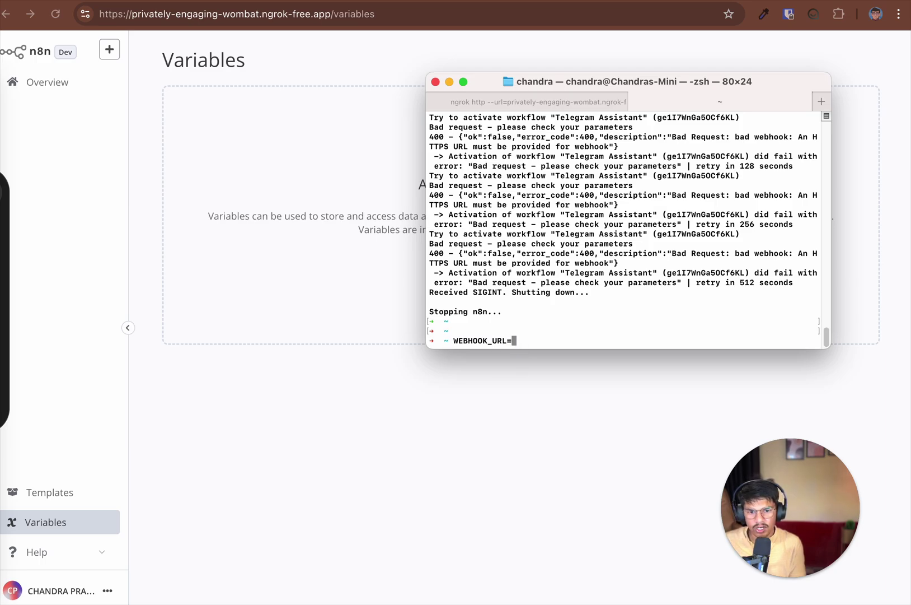
key("super+v")
key("BackSpace")
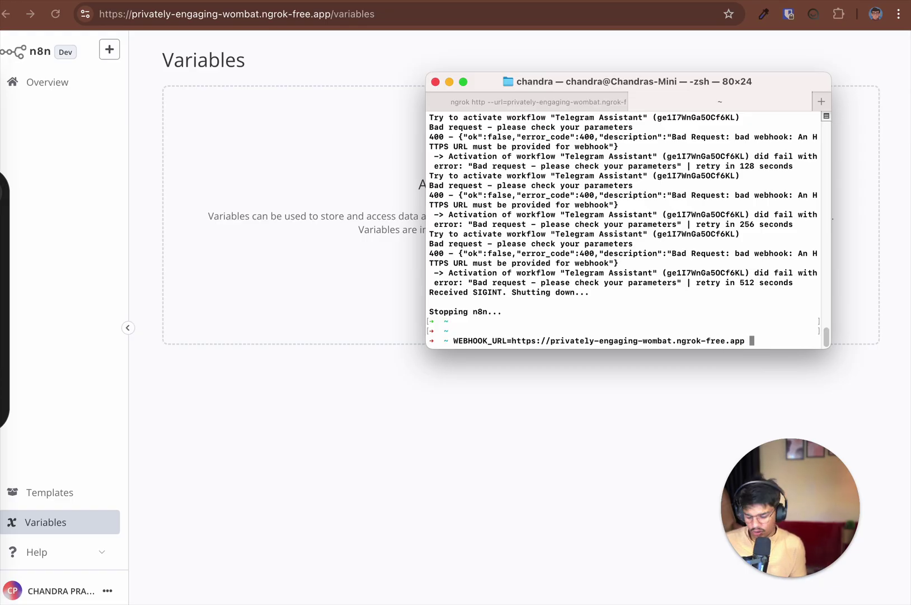
type("n8n")
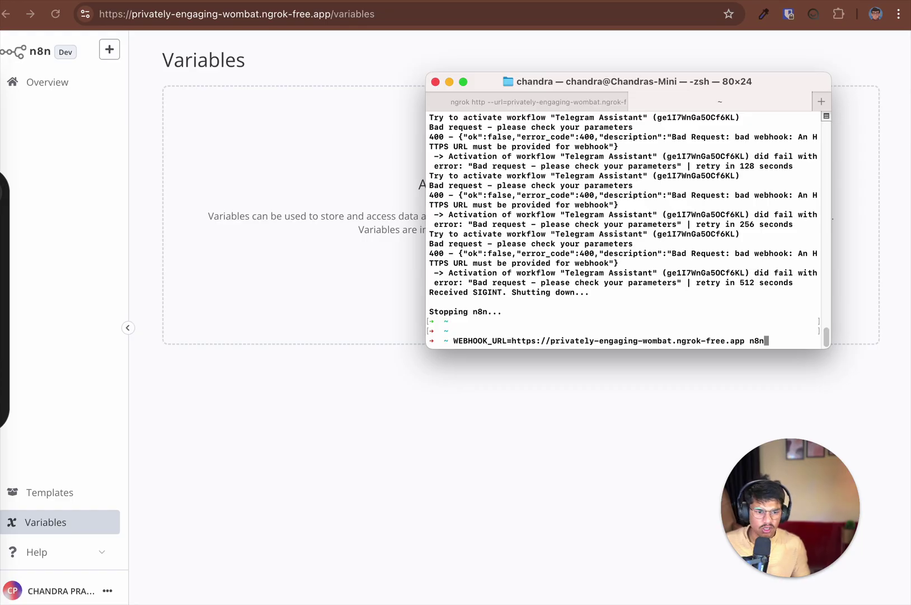
key("Return")
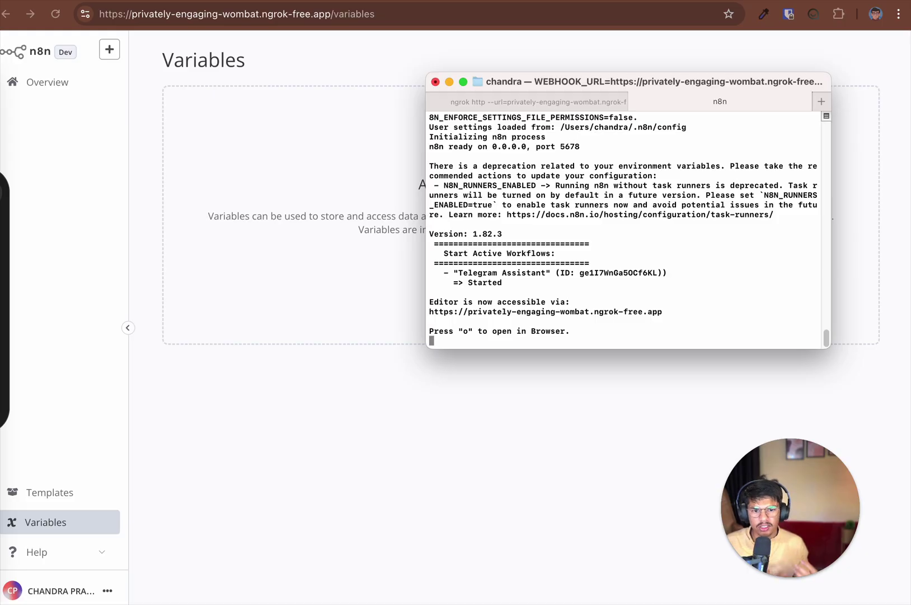
Return to the browser and reload both the ngrok-hosted n8n page and the localhost:5678 "My workflow 2" page.
left_click(405, 343)
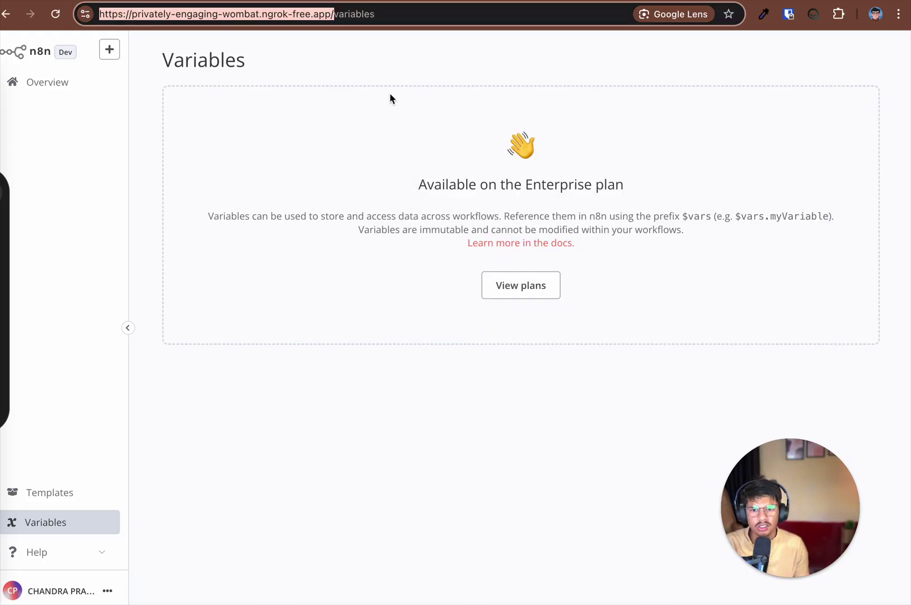
left_click(386, 15)
key("Return")
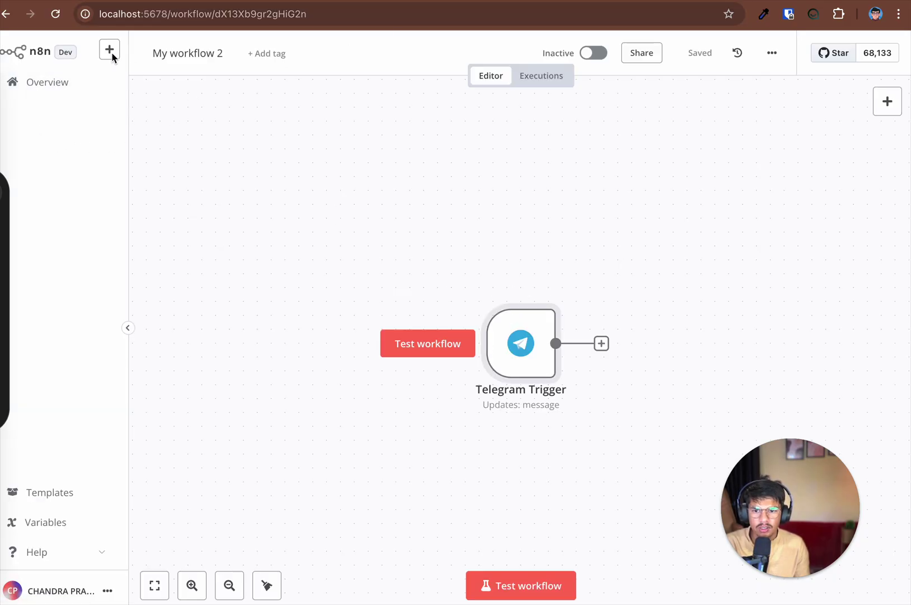
left_click(55, 14)
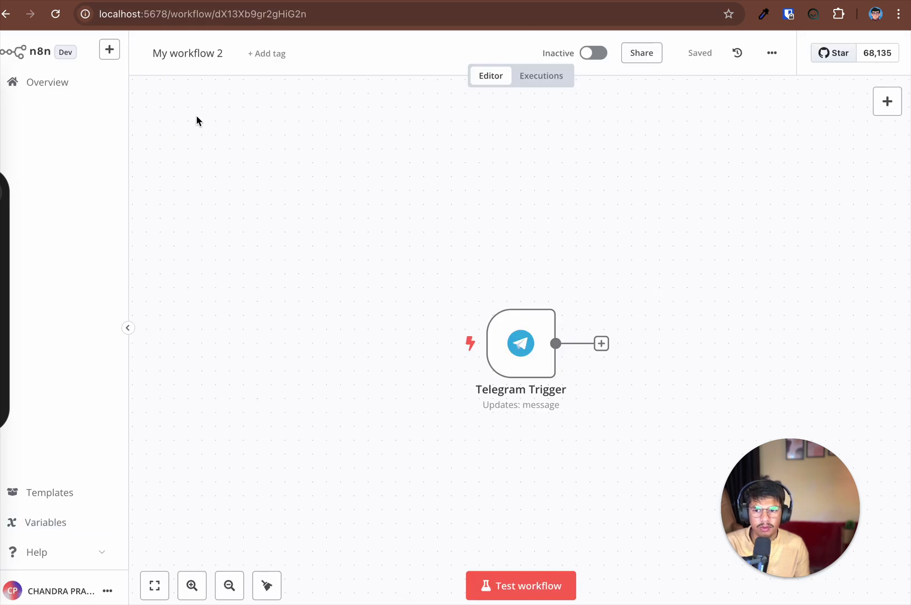
Examine the Telegram Trigger's test webhook URL in "My workflow 2" opened through localhost:5678.
left_click(151, 14)
double_click(151, 14)
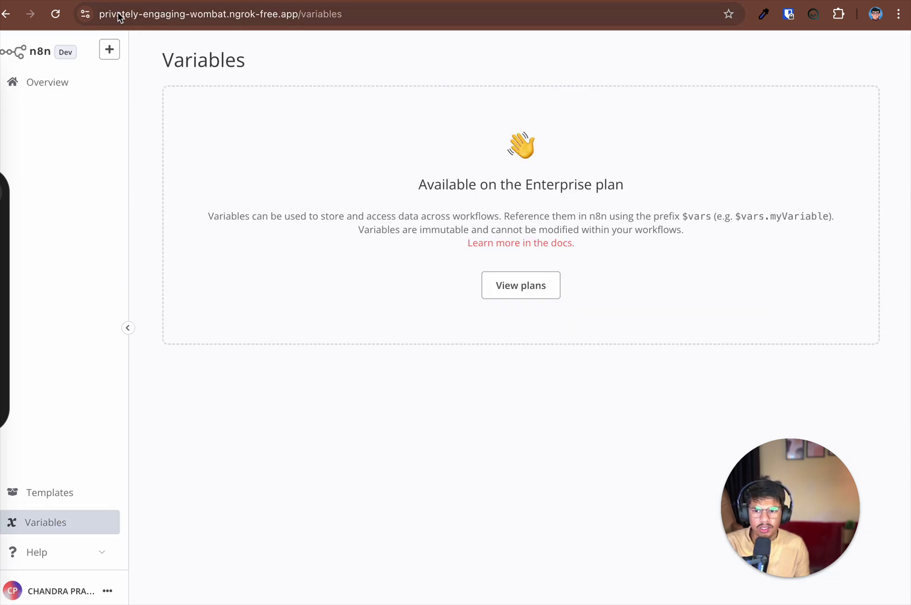
double_click(151, 14)
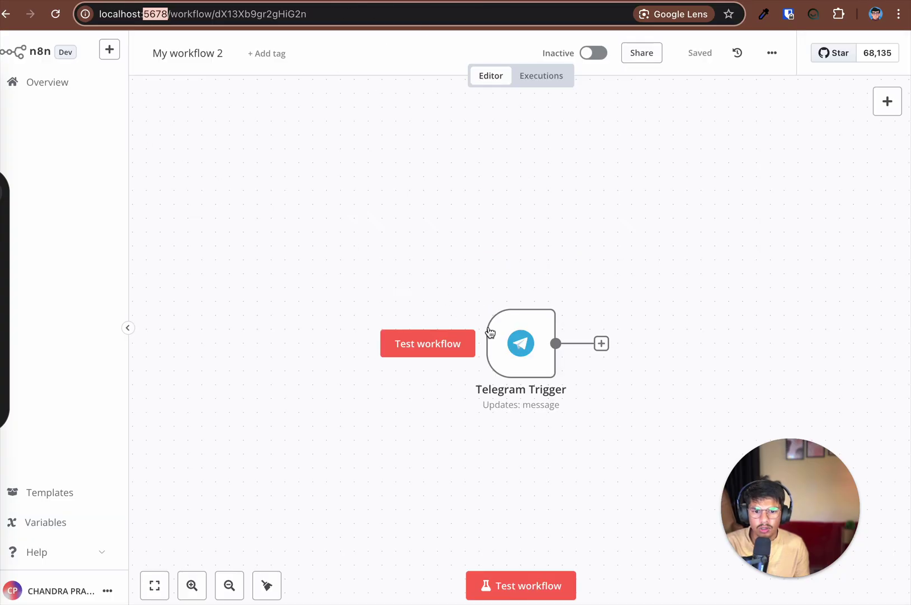
double_click(497, 329)
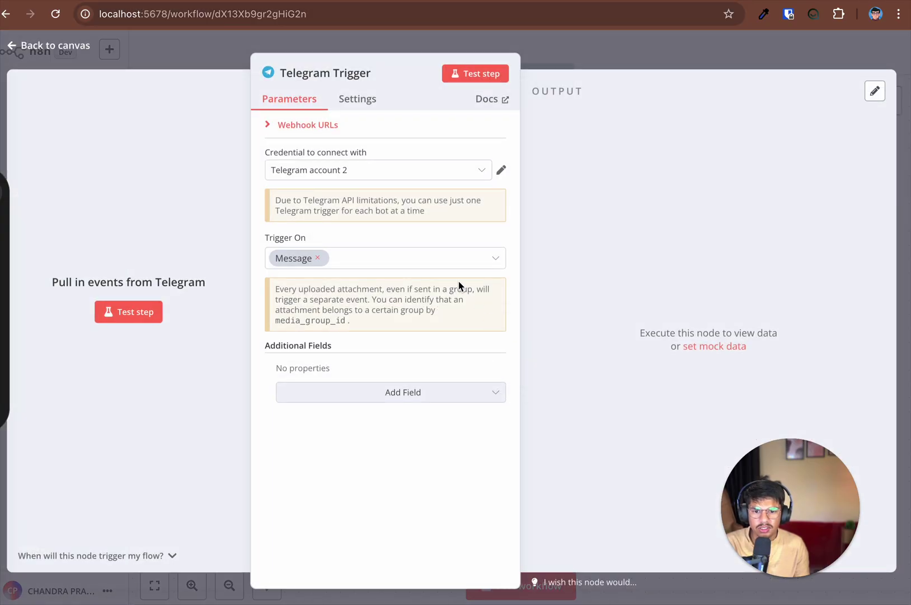
left_click(287, 126)
left_click(316, 173)
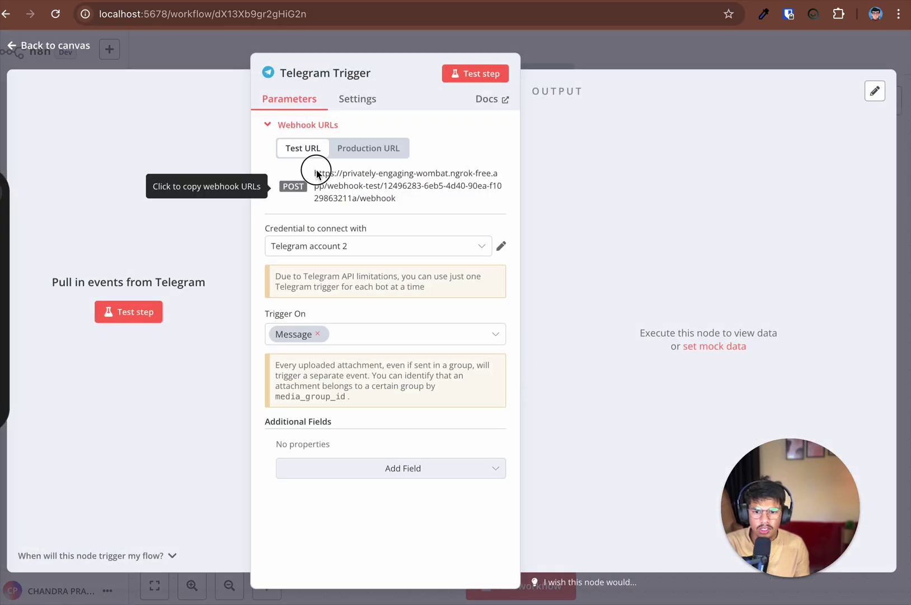
left_click_drag(317, 173, 443, 204)
left_click(321, 179)
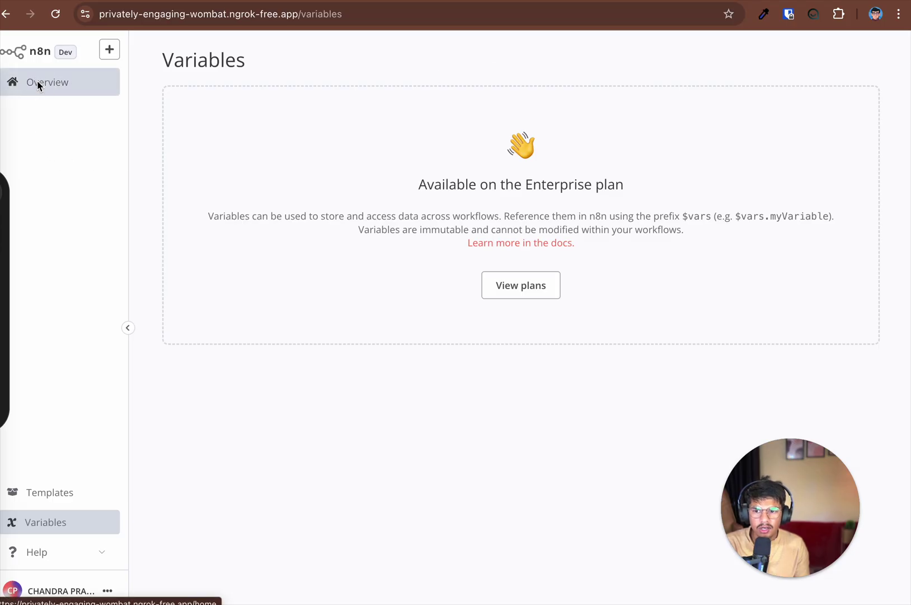
Open "My workflow 2" from the ngrok-hosted overview and examine the Telegram Trigger's test webhook URL.
left_click(38, 84)
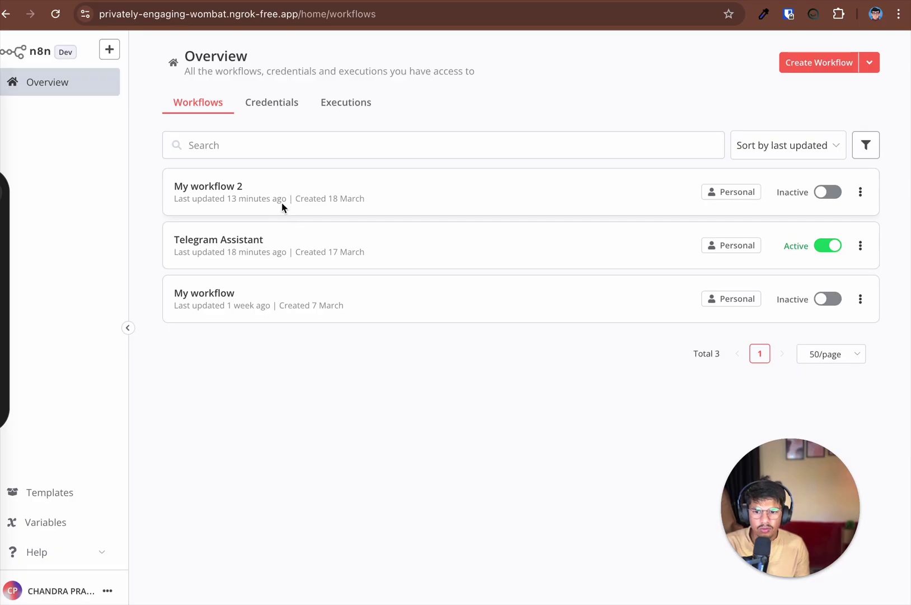
left_click(254, 183)
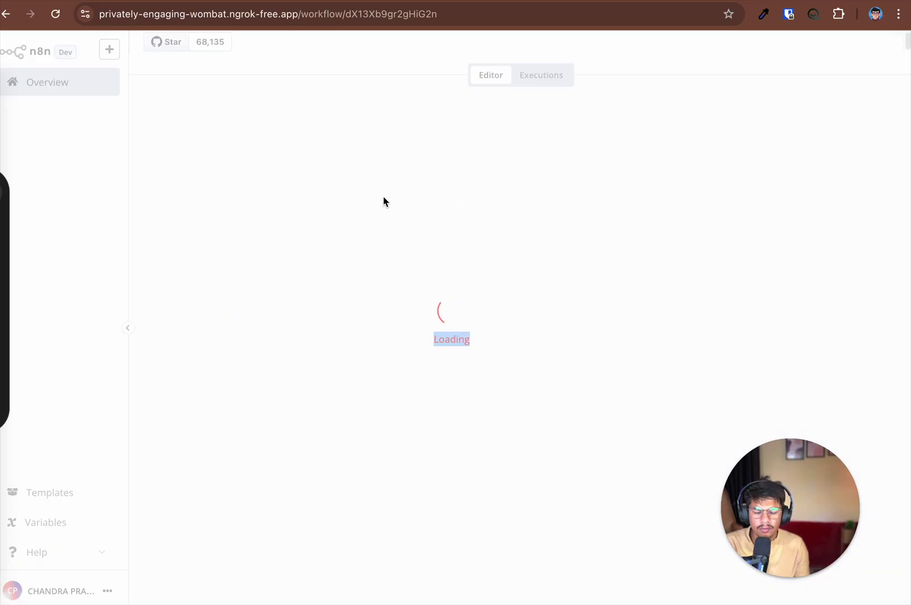
left_click(514, 372)
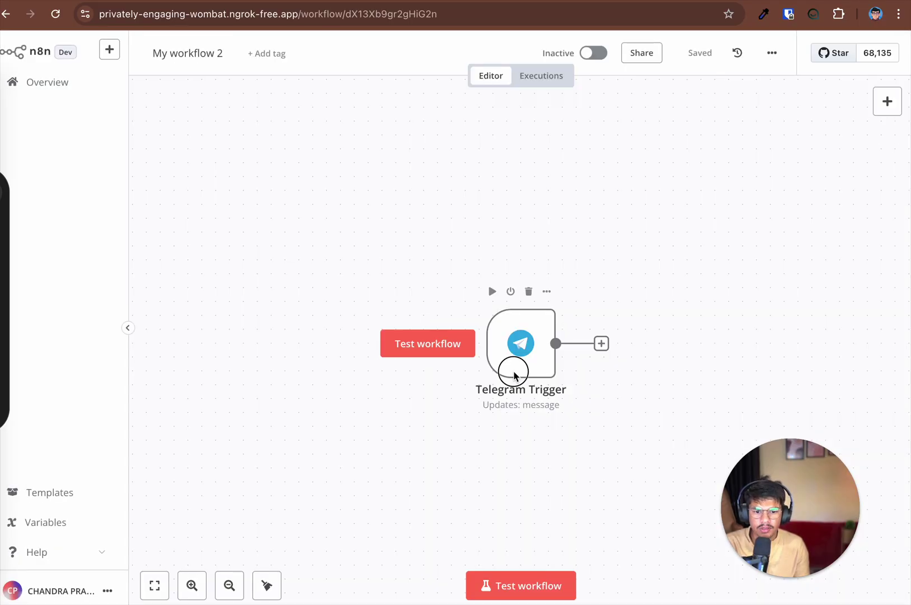
double_click(514, 371)
left_click(313, 125)
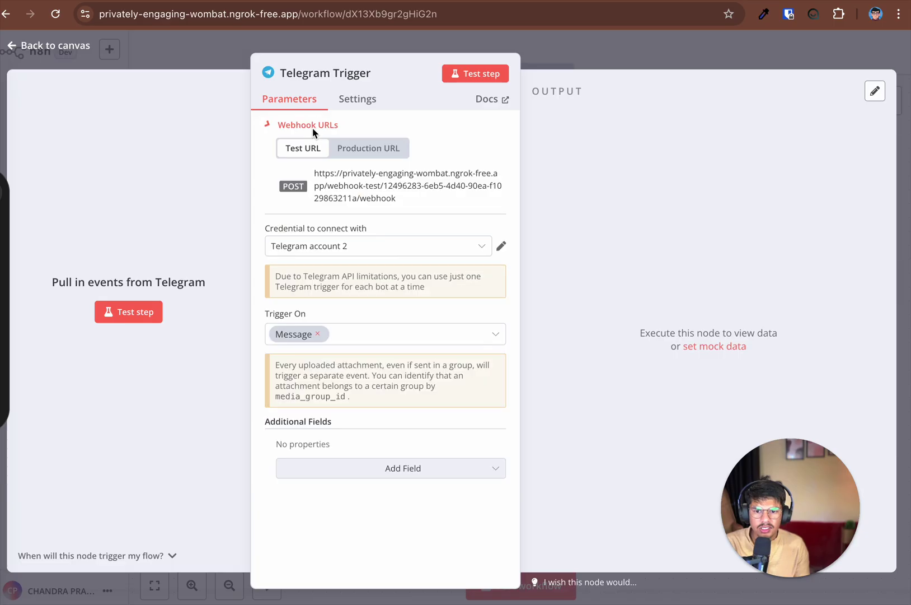
left_click_drag(315, 173, 505, 183)
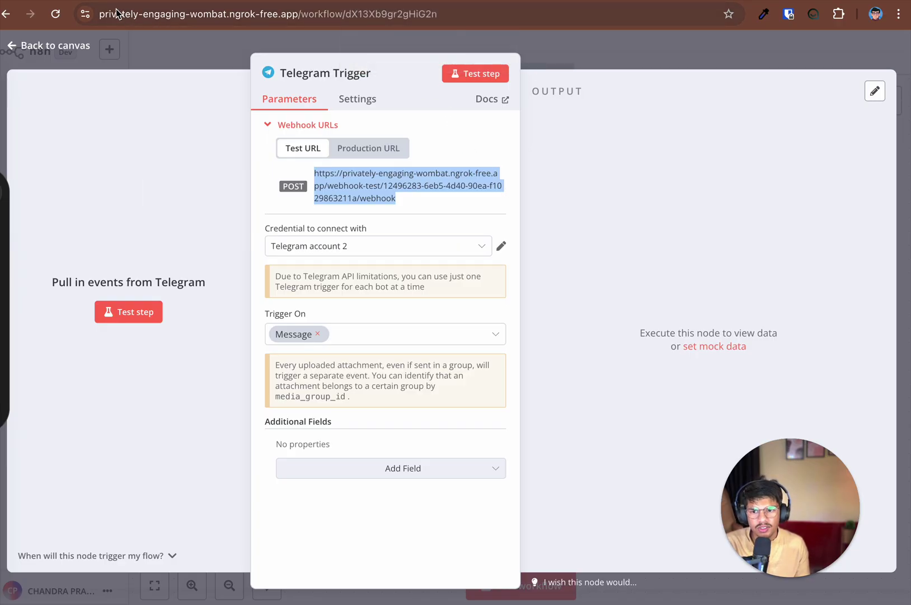
left_click_drag(307, 174, 420, 191)
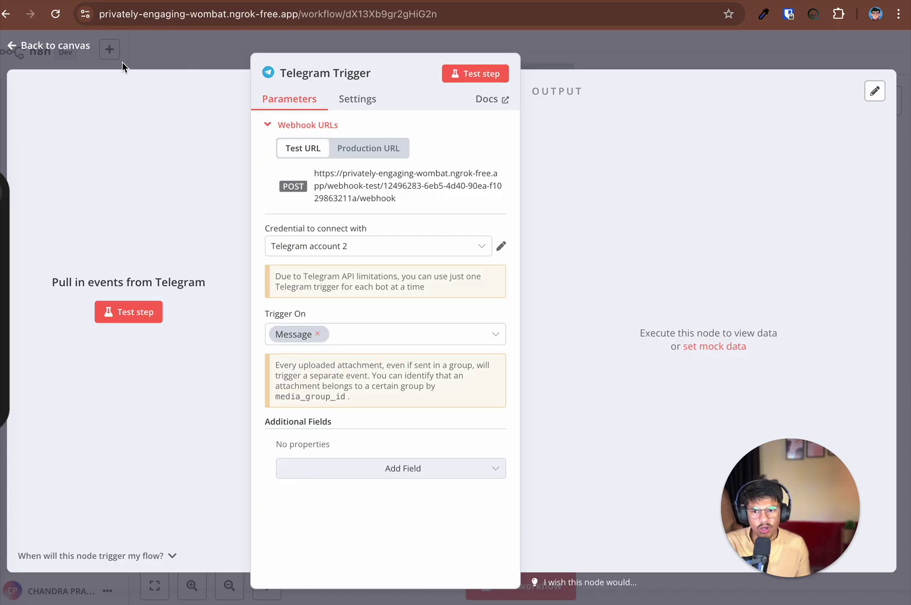
Close the Telegram Trigger settings and search Google for "botfather" in a new browser tab.
left_click(76, 43)
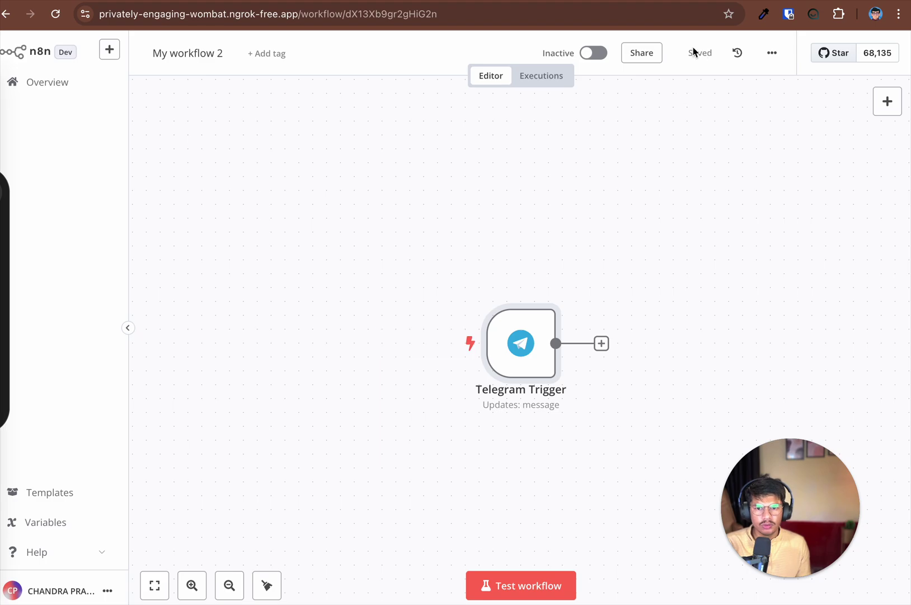
key("super+t")
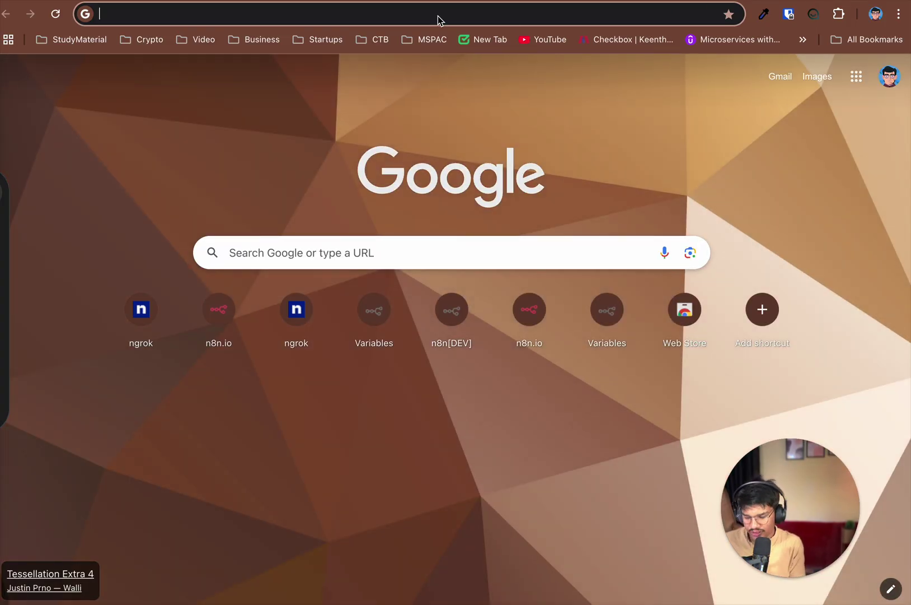
type("bit")
key("BackSpace")
key("BackSpace")
key("BackSpace")
type("io")
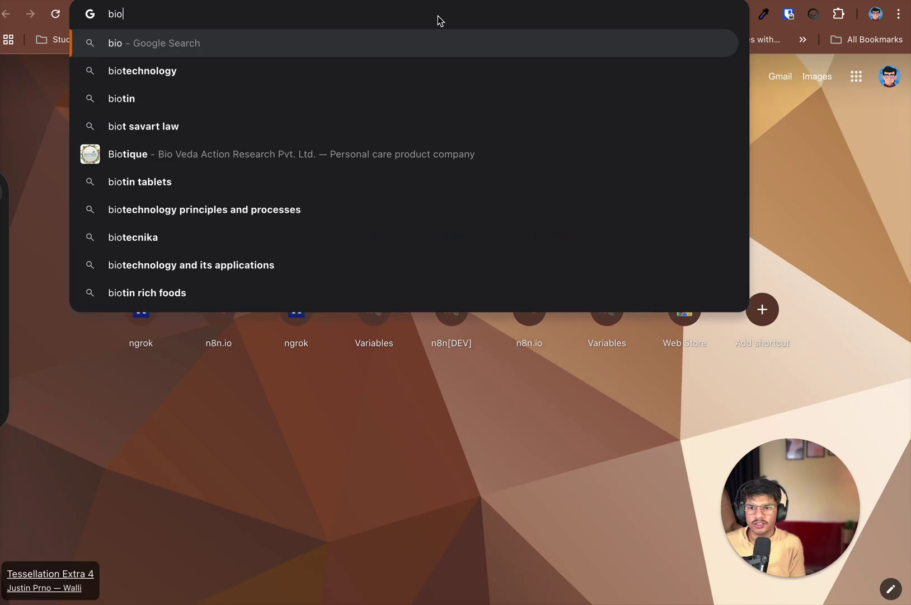
key("BackSpace")
key("BackSpace")
type("ot")
key("Return")
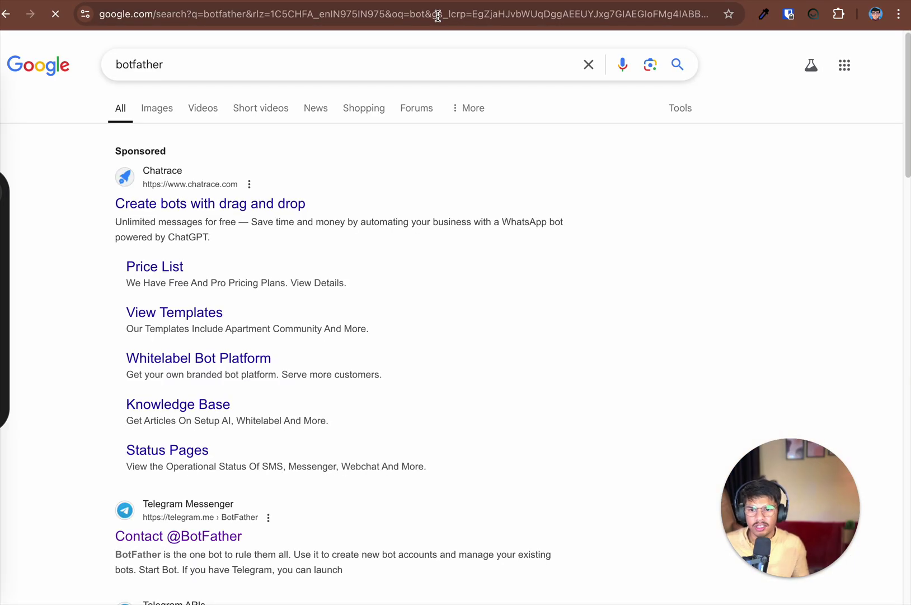
scroll(175, 387, "down", 2)
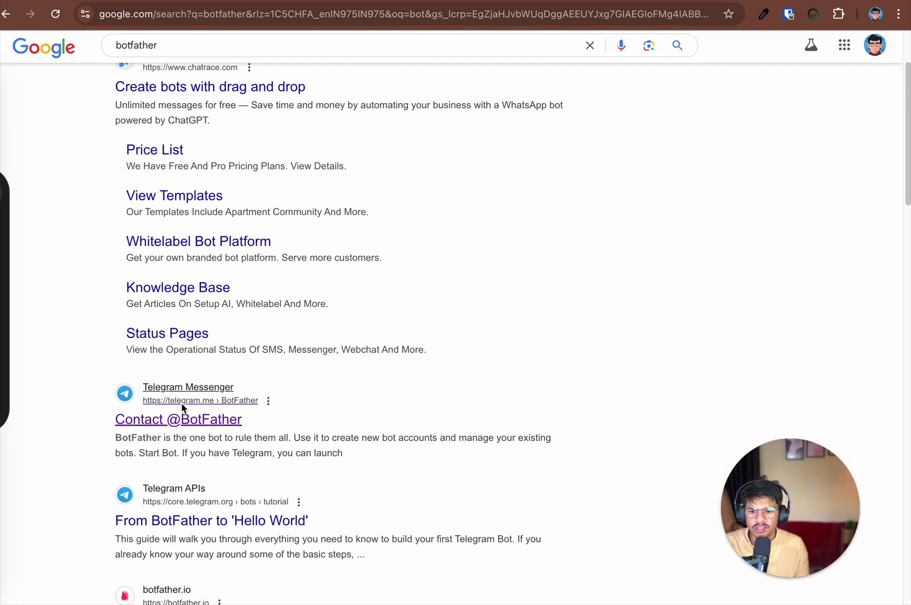
left_click(149, 423)
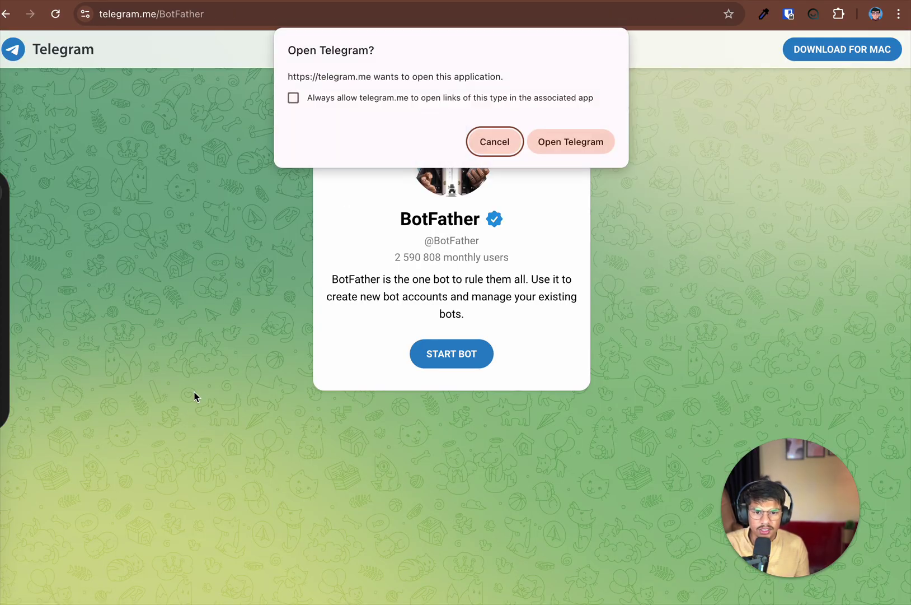
left_click(503, 142)
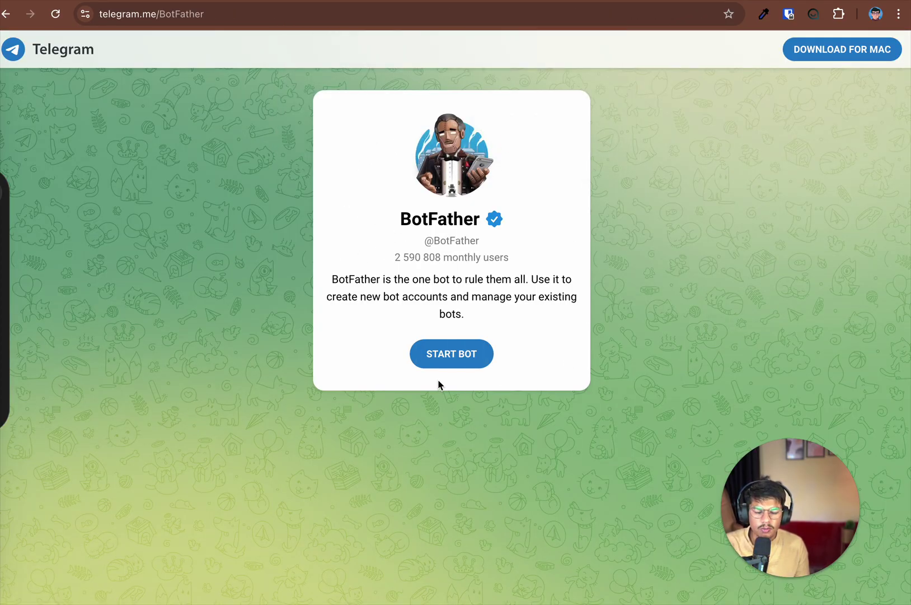
left_click_drag(331, 278, 579, 282)
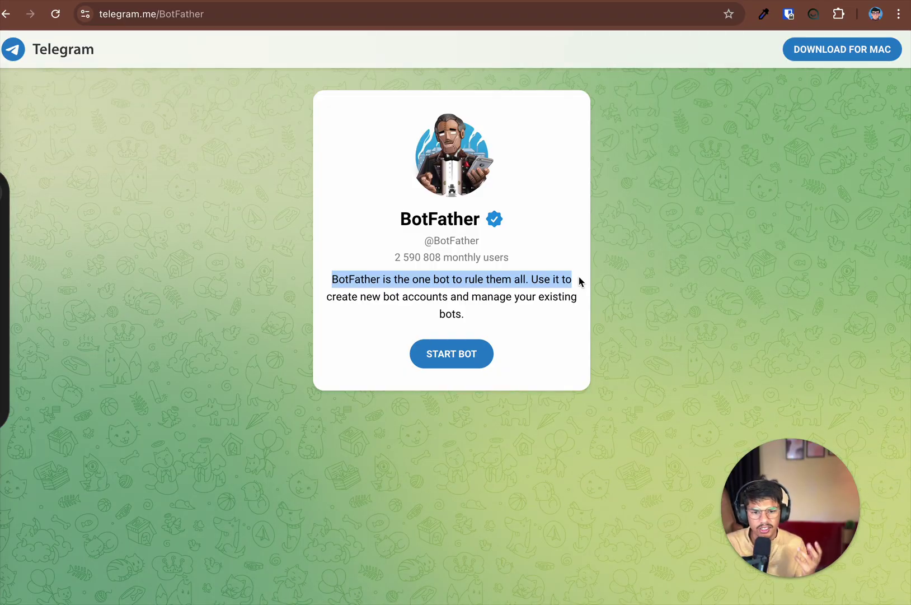
left_click(459, 358)
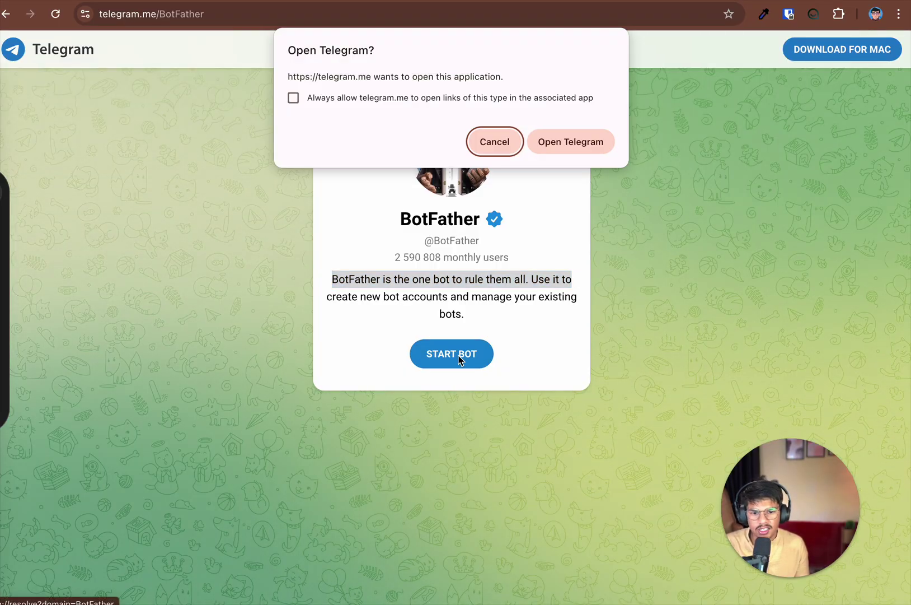
left_click(567, 142)
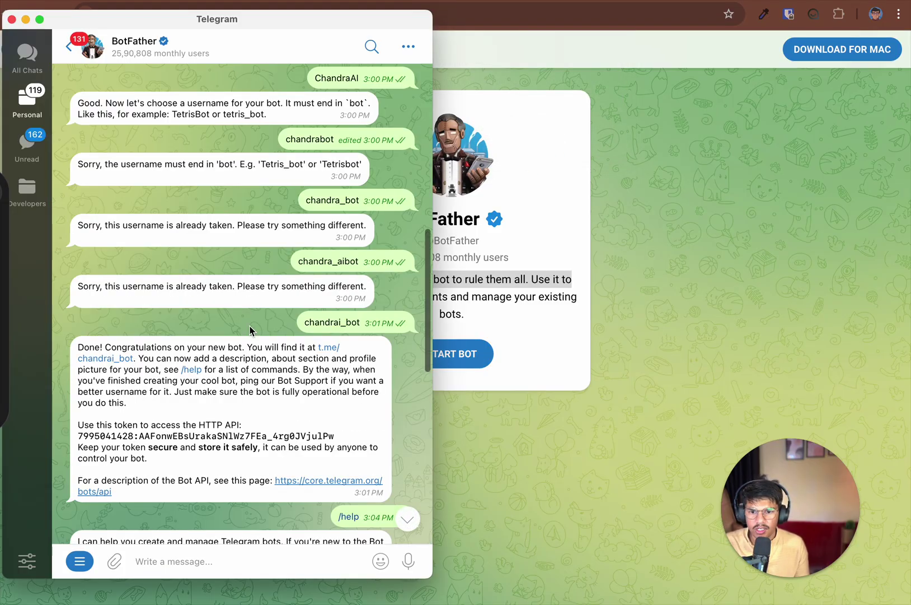
Send BotFather the /start command and request a new bot with /newbot.
scroll(349, 393, "up", 15)
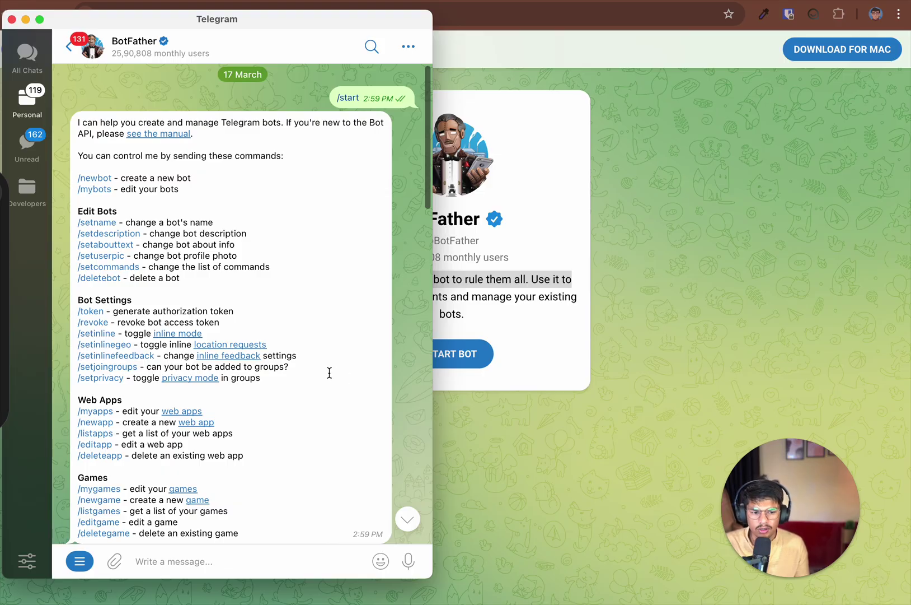
left_click(342, 100)
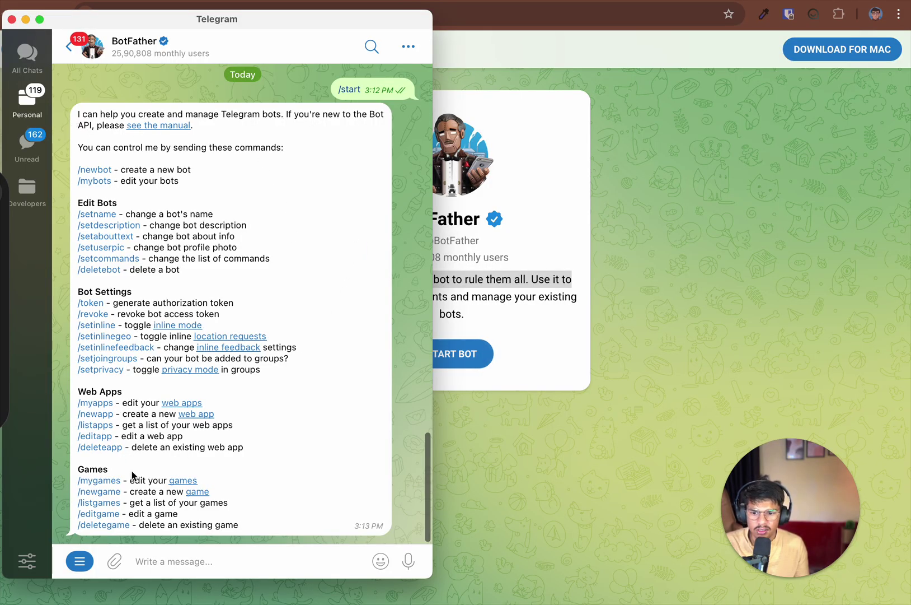
left_click(89, 175)
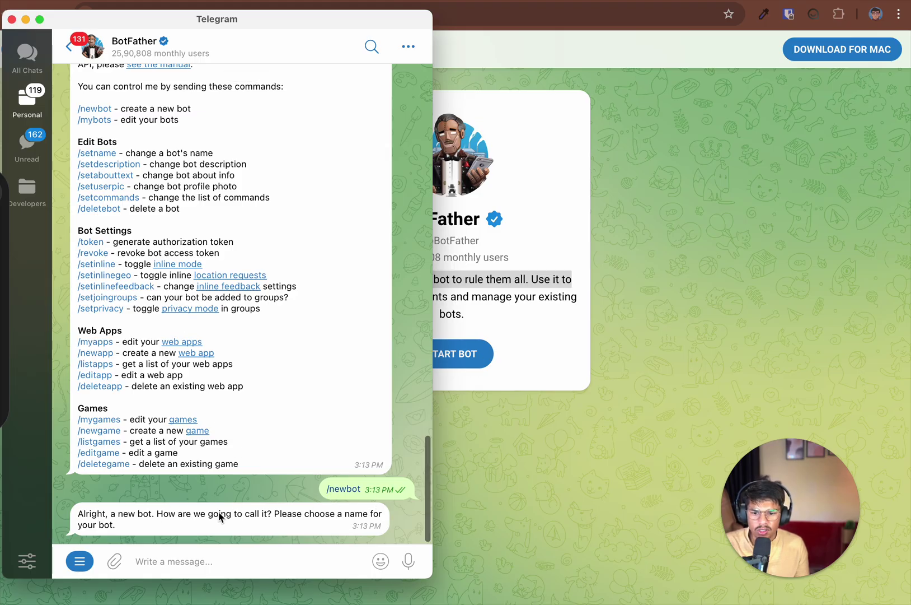
Send BotFather "AIWORLD" as the new bot's name.
left_click(198, 557)
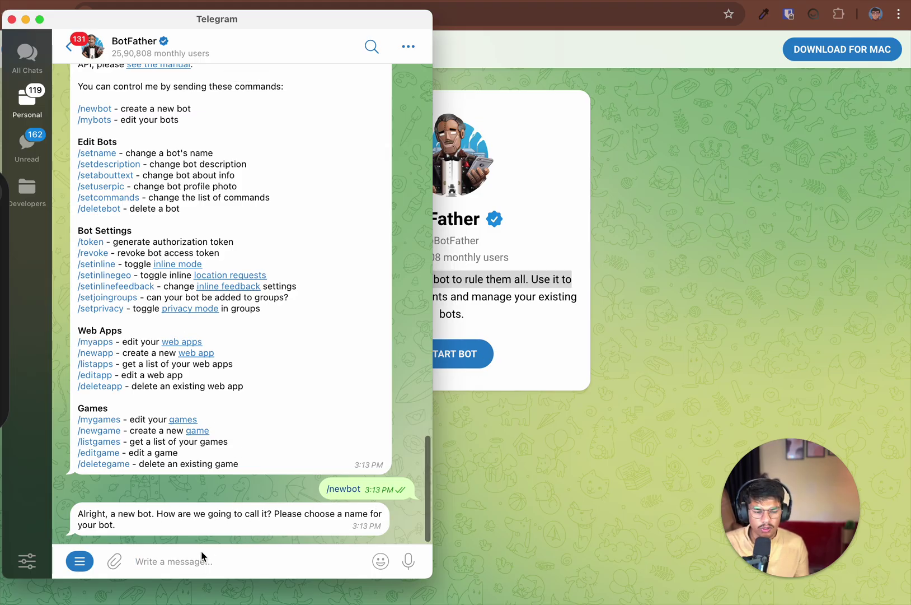
type("Al")
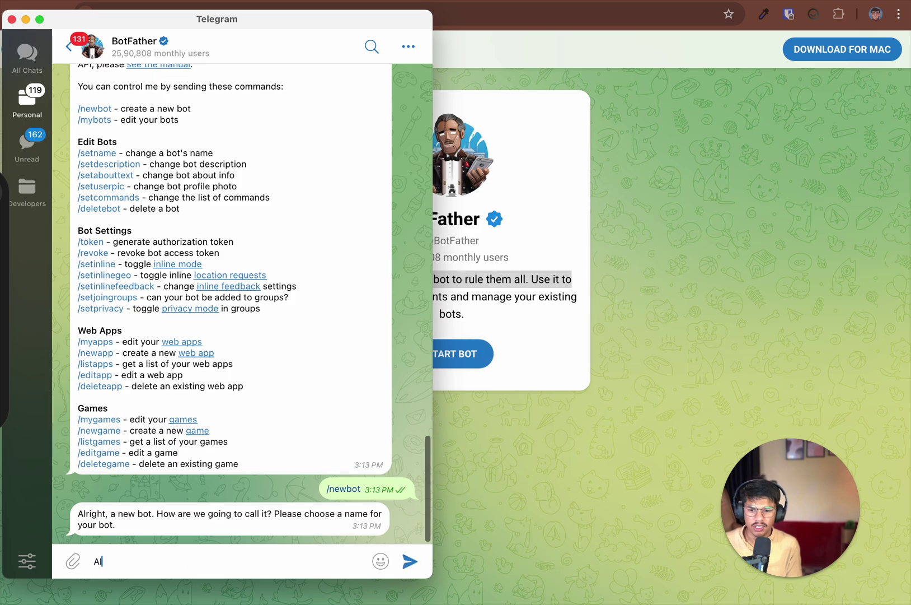
type("WORLD")
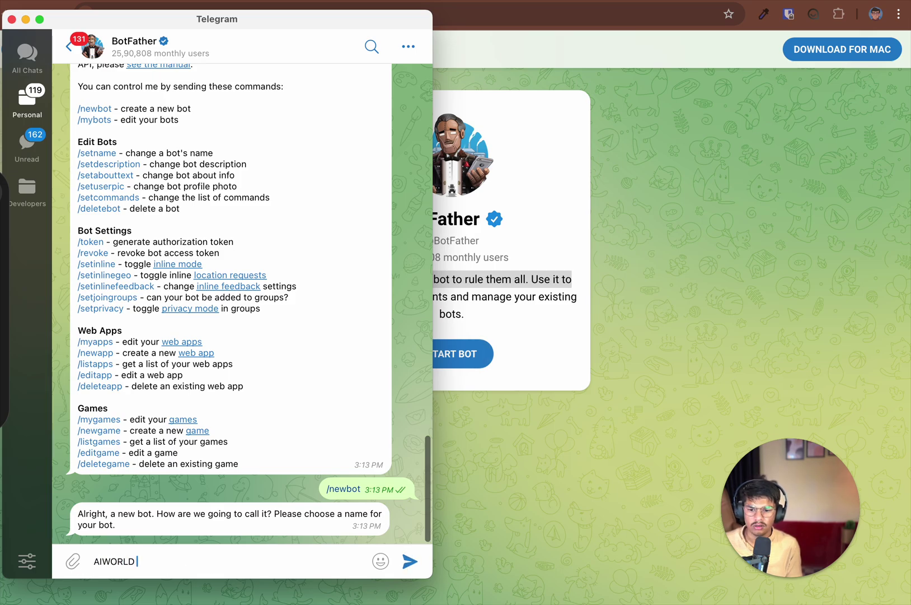
key("Return")
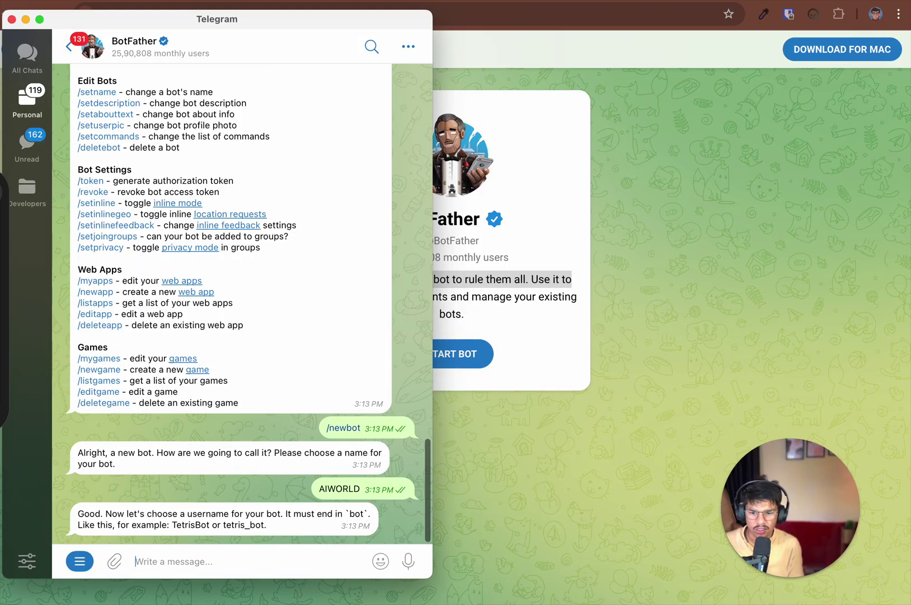
Try the usernames "ai_world" and "aiworldbot" for the new bot.
type("ai")
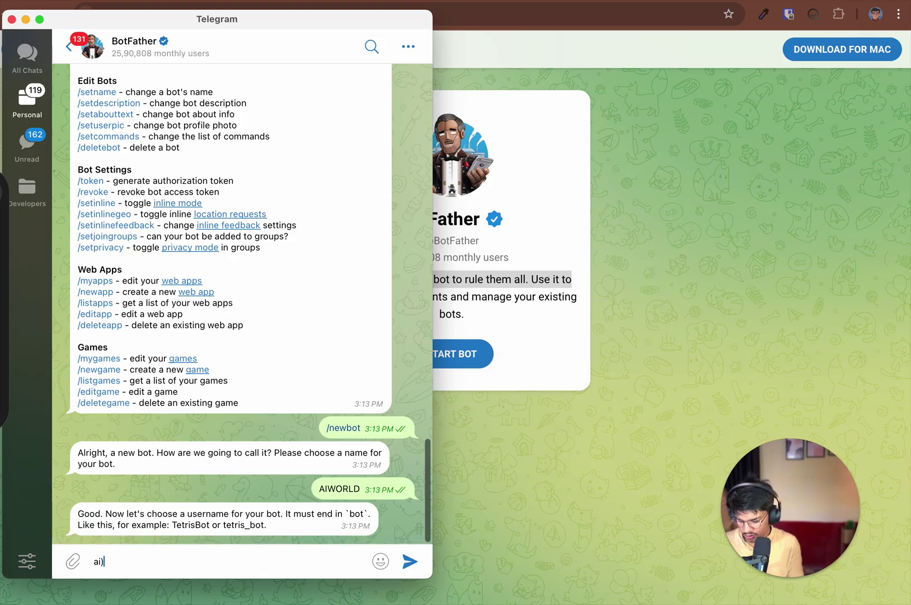
type("_world")
key("Return")
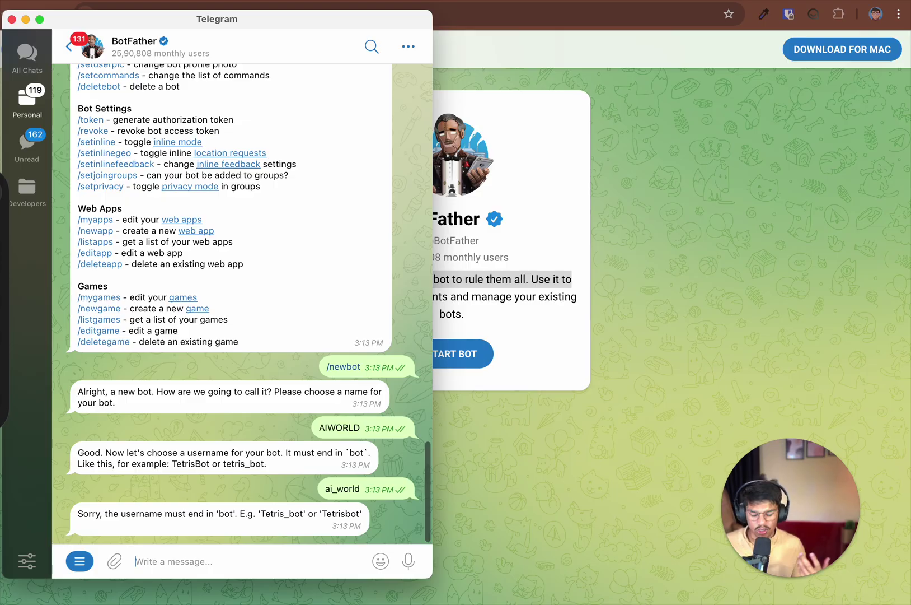
type("ai")
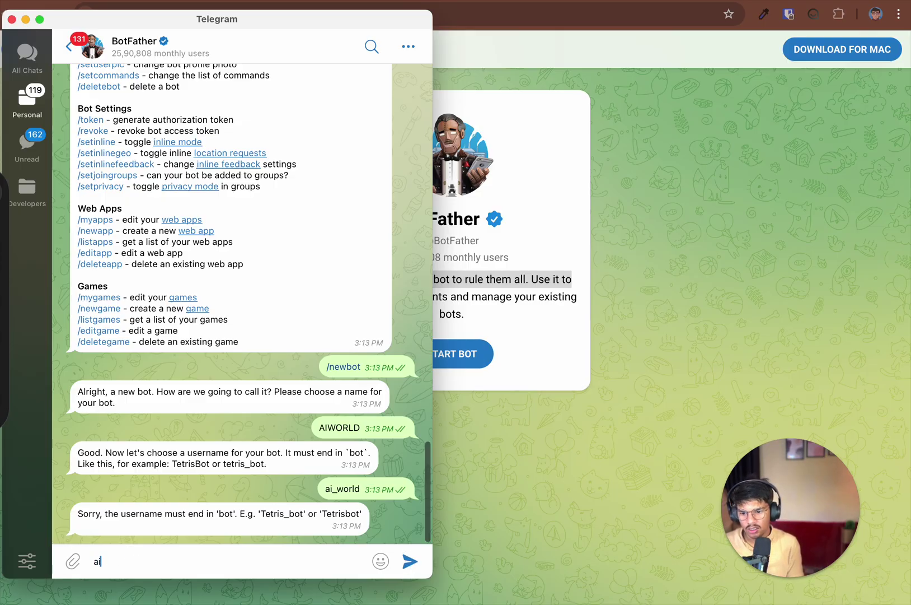
type("worldbot")
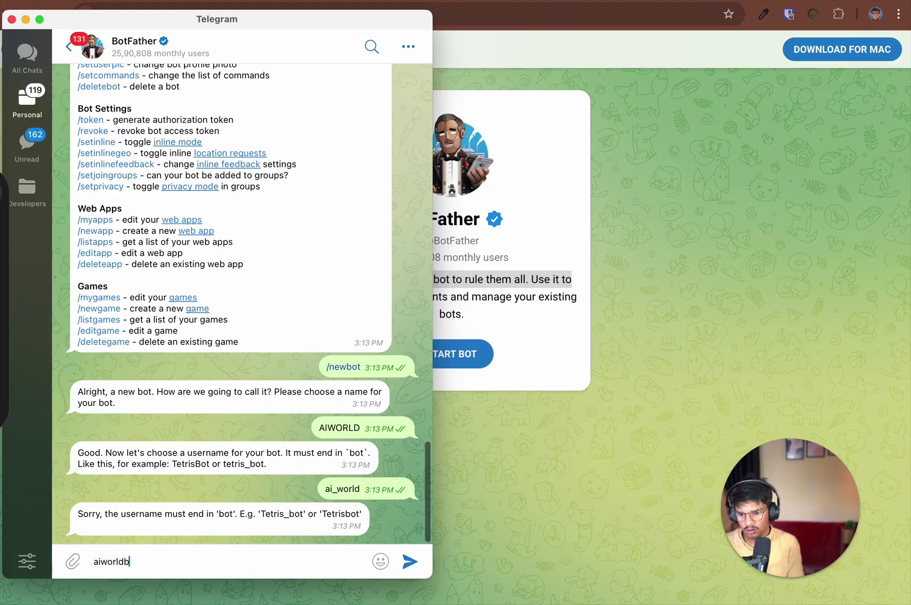
key("Return")
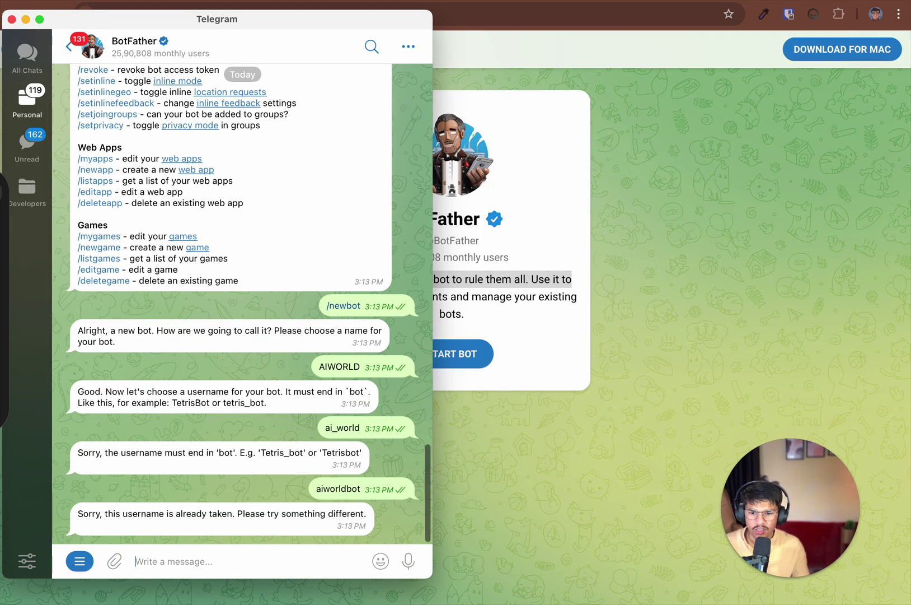
Try the username "ai_world_bot" for the new bot.
type("ao")
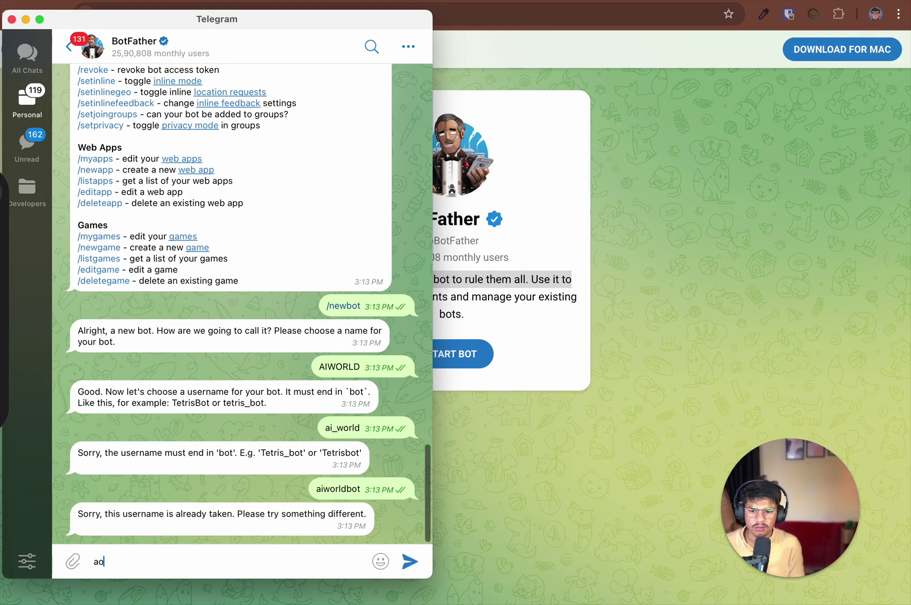
key("BackSpace")
type("i9")
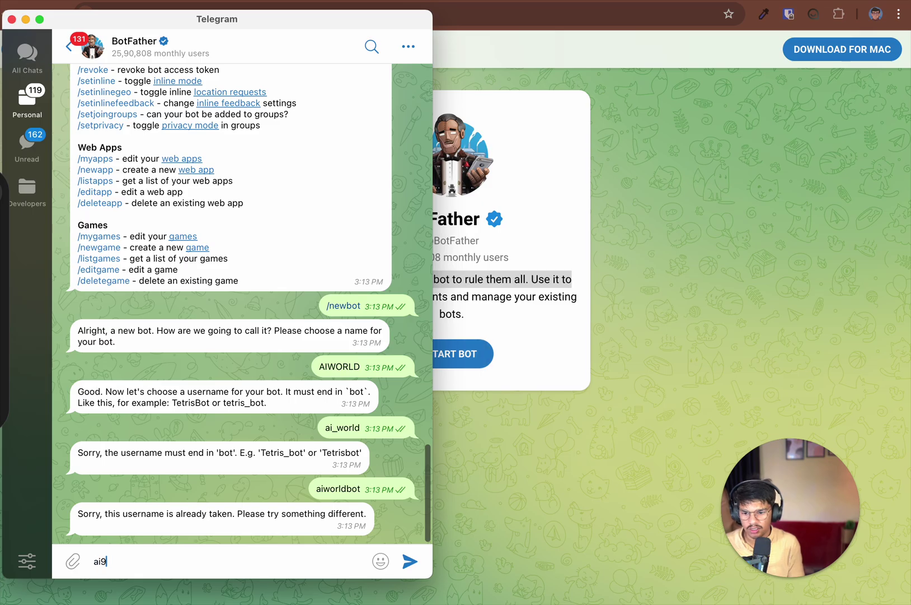
type("_wor")
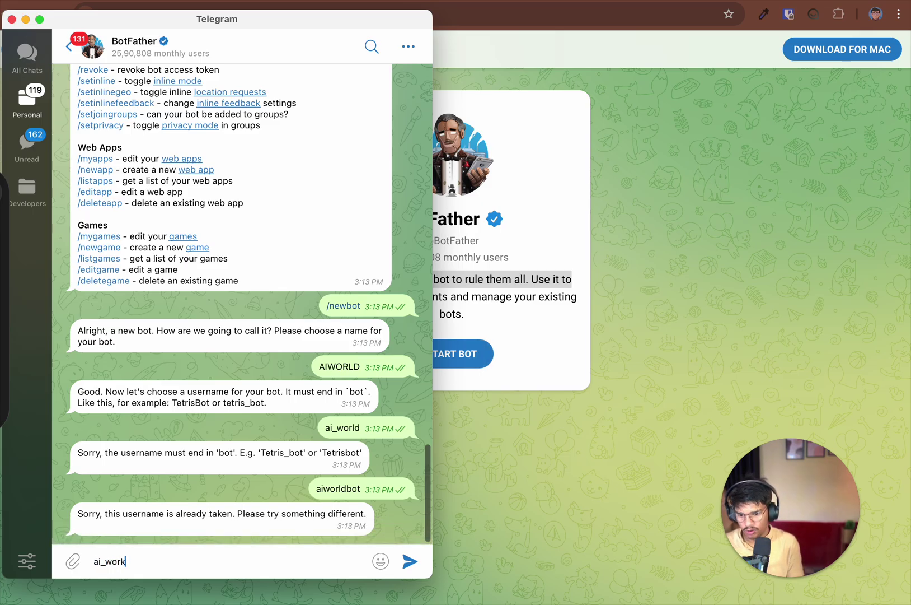
type("ld_bo")
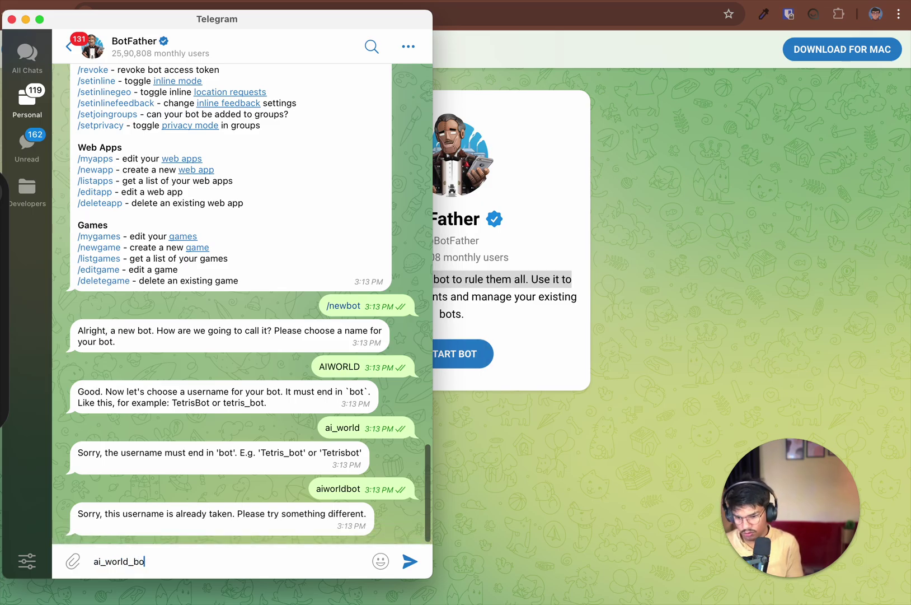
type("t")
key("Return")
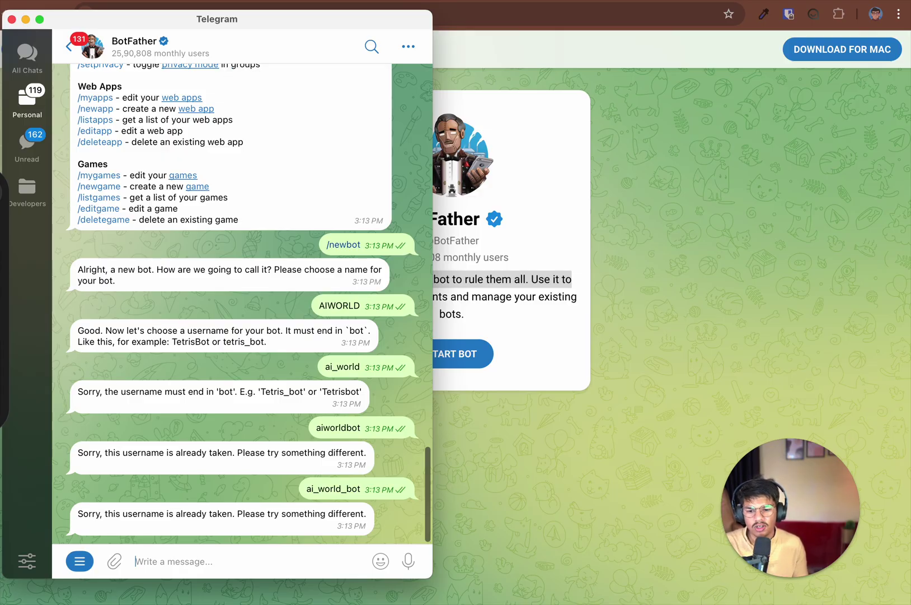
Try the username "random_ai_bot" for the new bot.
type("ram")
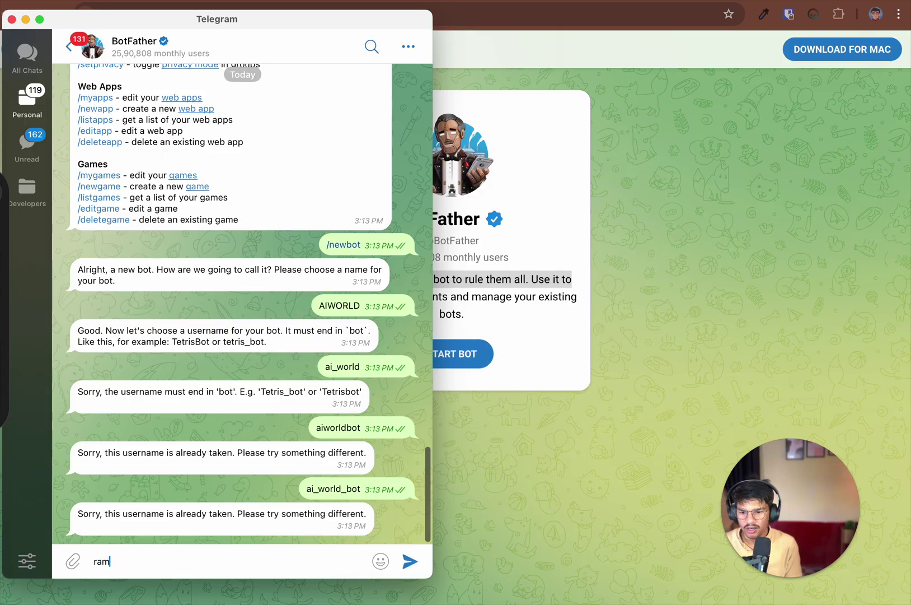
type("dom")
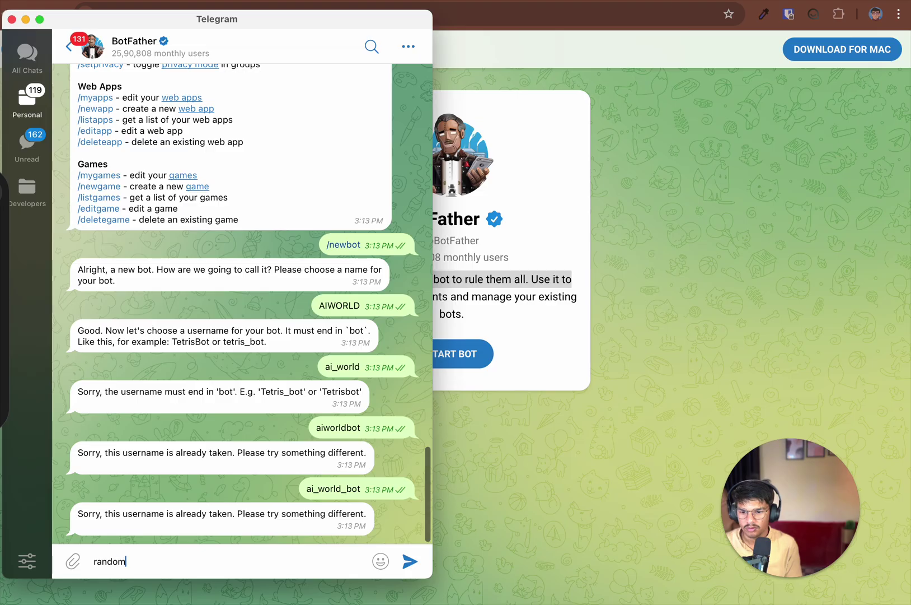
type("_ai_")
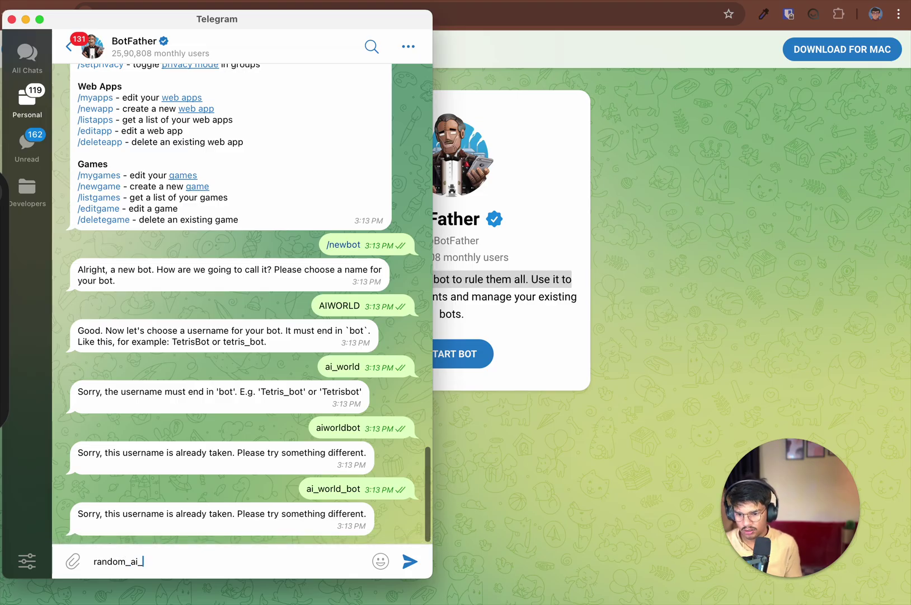
type("bot")
key("Return")
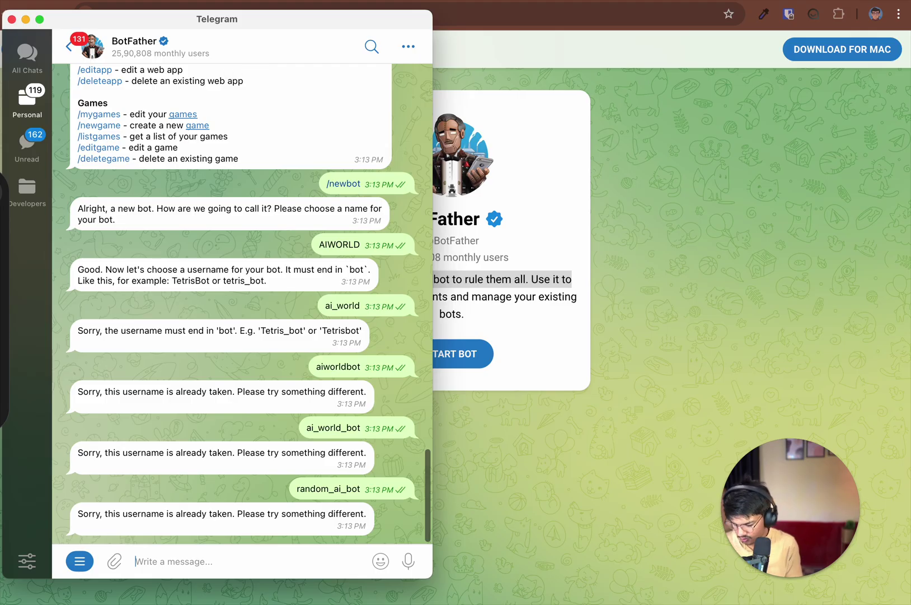
Try a bot username made of the owner's first name followed by "_ai_bot".
type("chandra_ai_")
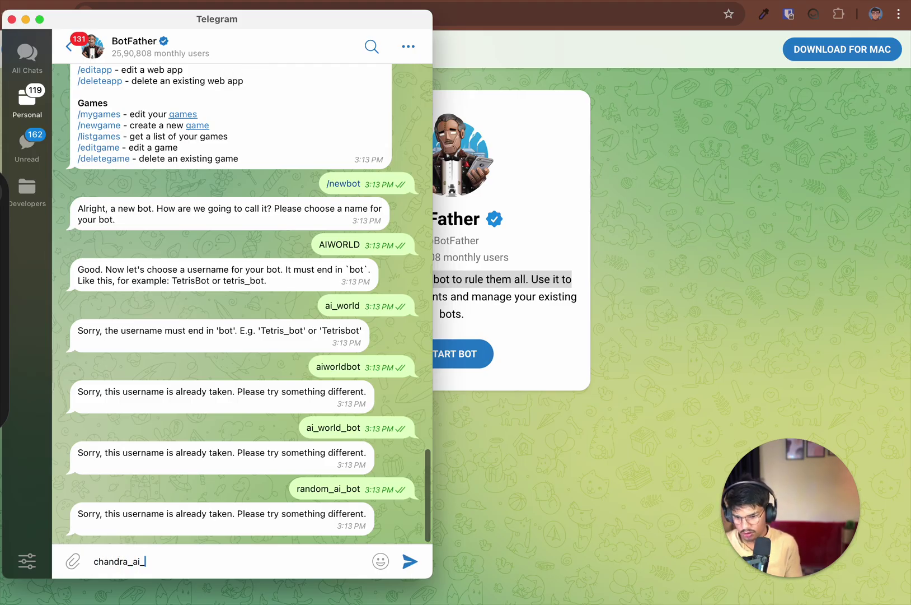
type("bot")
key("Return")
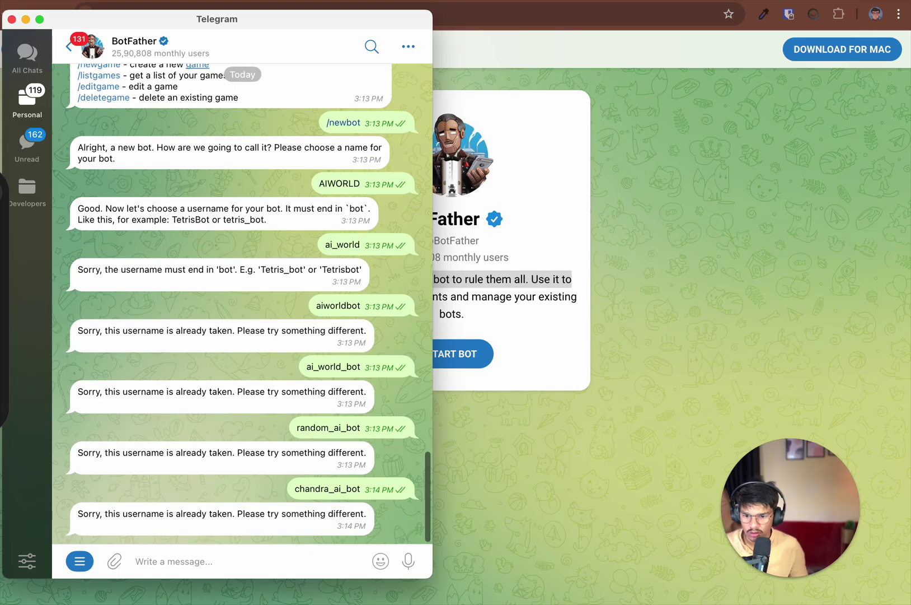
Submit a bot username made of the owner's full name followed by "_ai_bot" to BotFather.
type("chandratiwari_a")
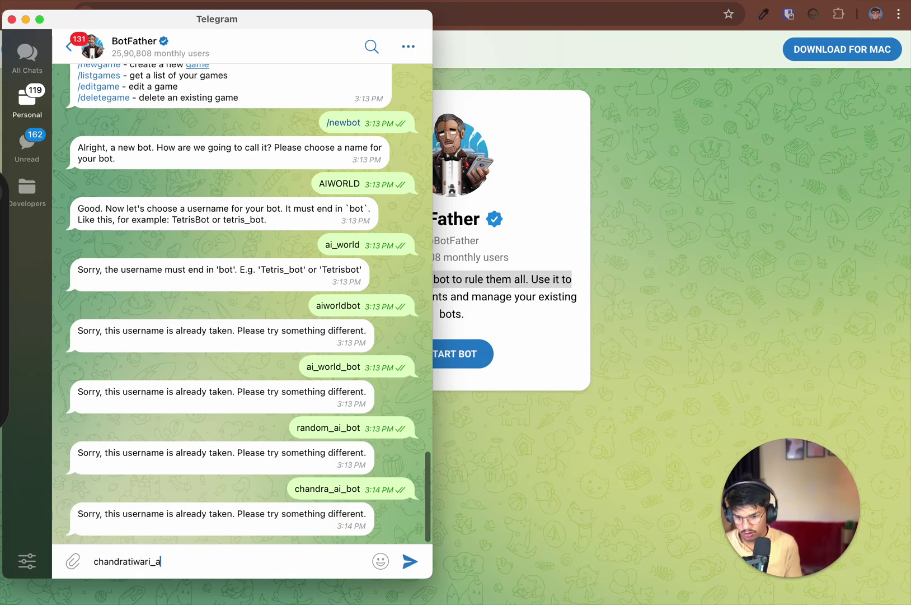
type("i_")
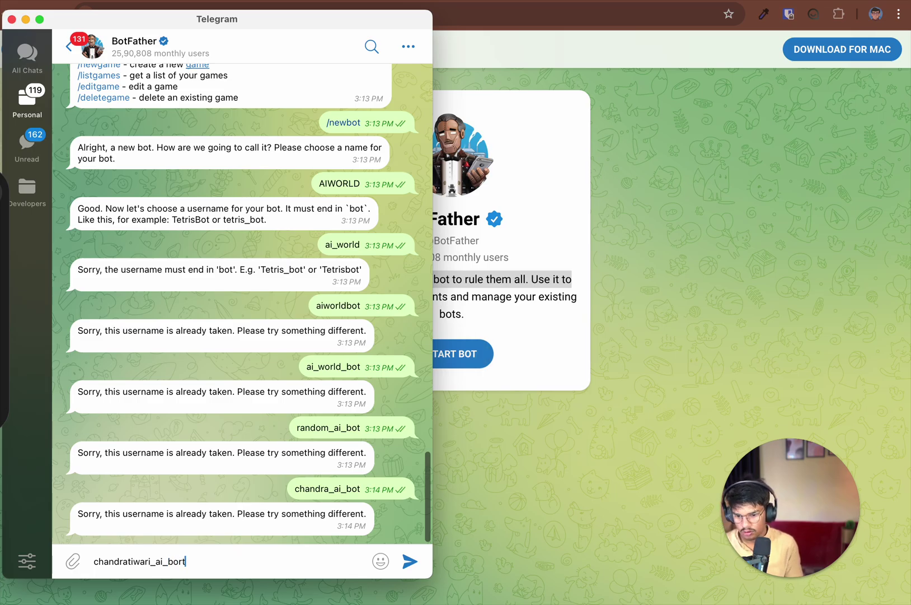
type("b")
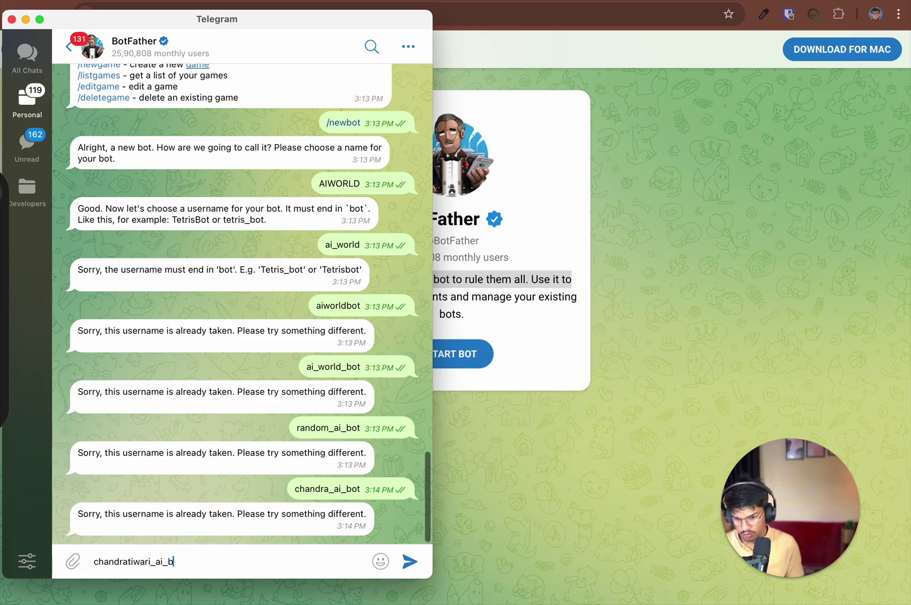
type("ot")
key("Return")
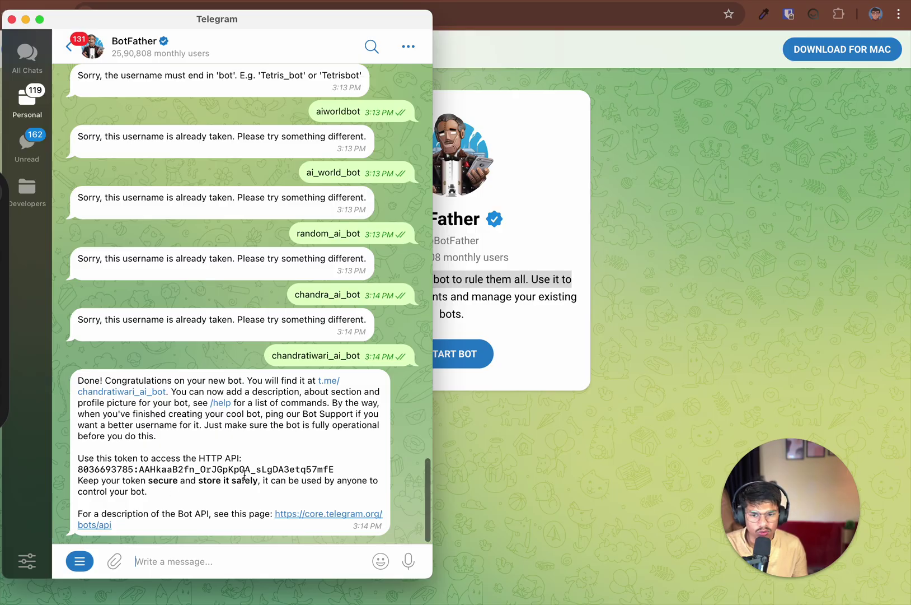
Copy the new bot's HTTP API token from BotFather's reply.
left_click_drag(334, 469, 78, 467)
right_click(85, 470)
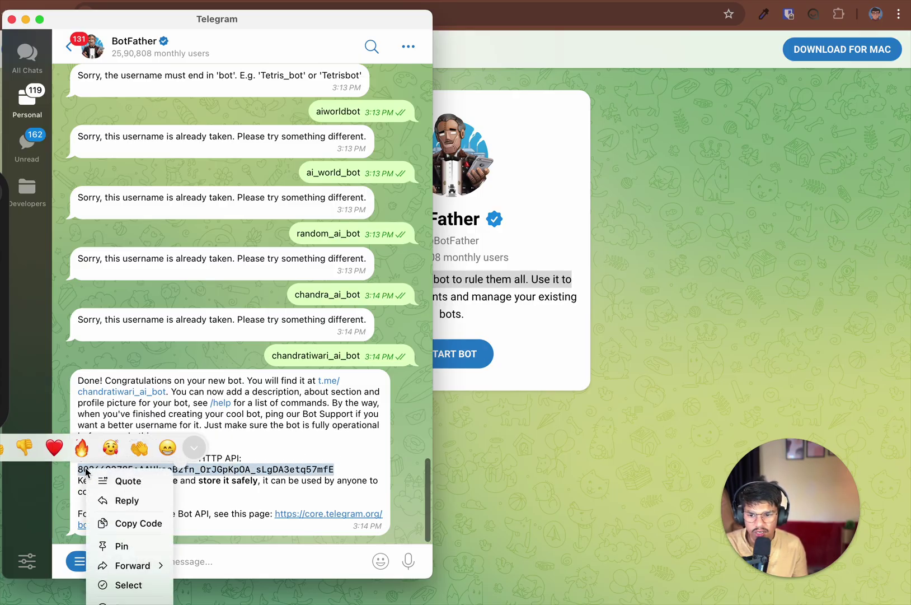
left_click(140, 523)
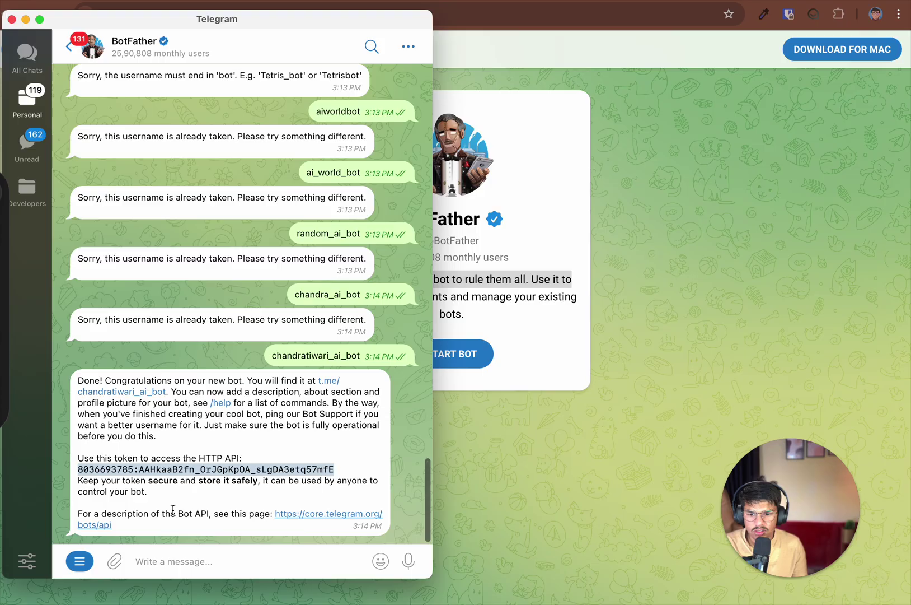
In n8n, create a new Telegram API credential for the Telegram Trigger and paste the bot token as its access token.
left_click(589, 377)
left_click(511, 0)
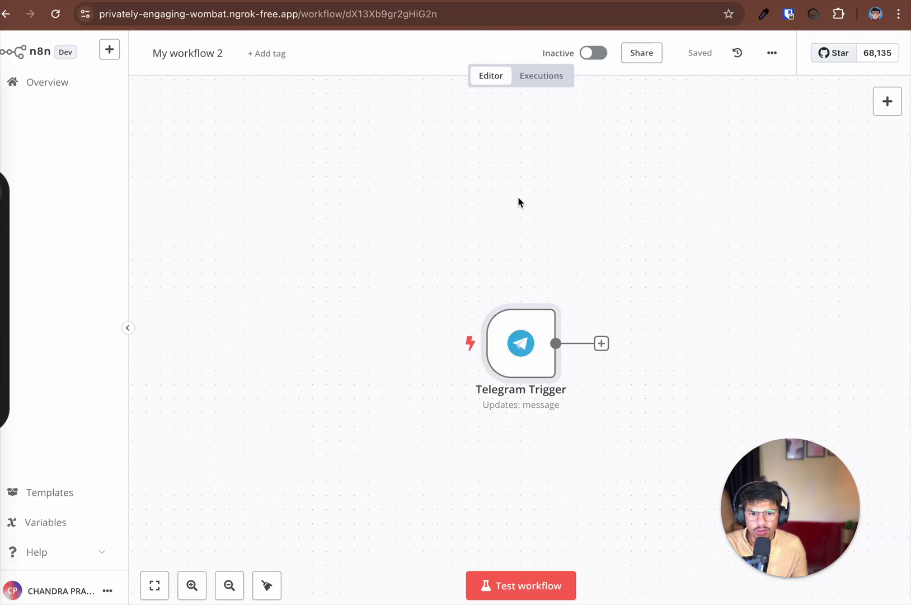
double_click(531, 328)
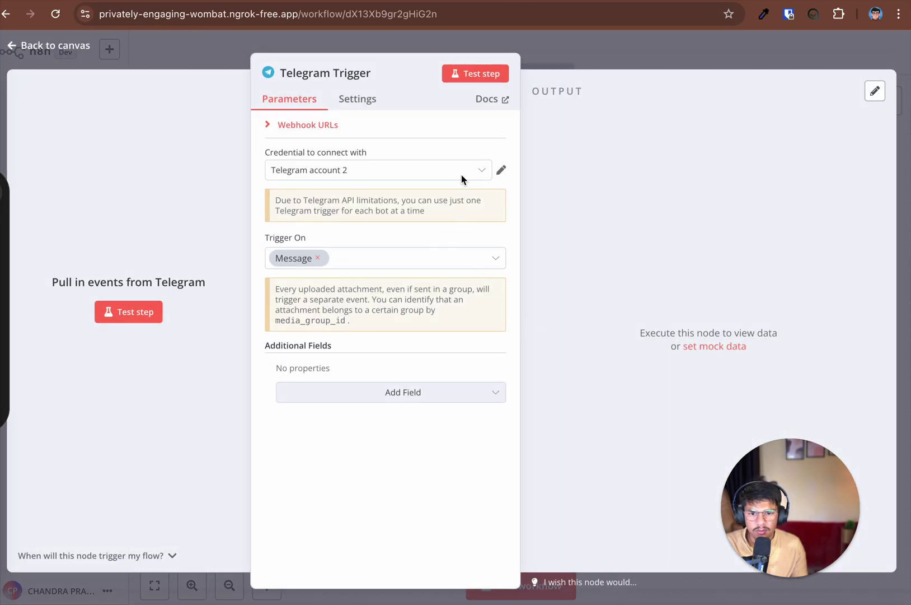
left_click(481, 174)
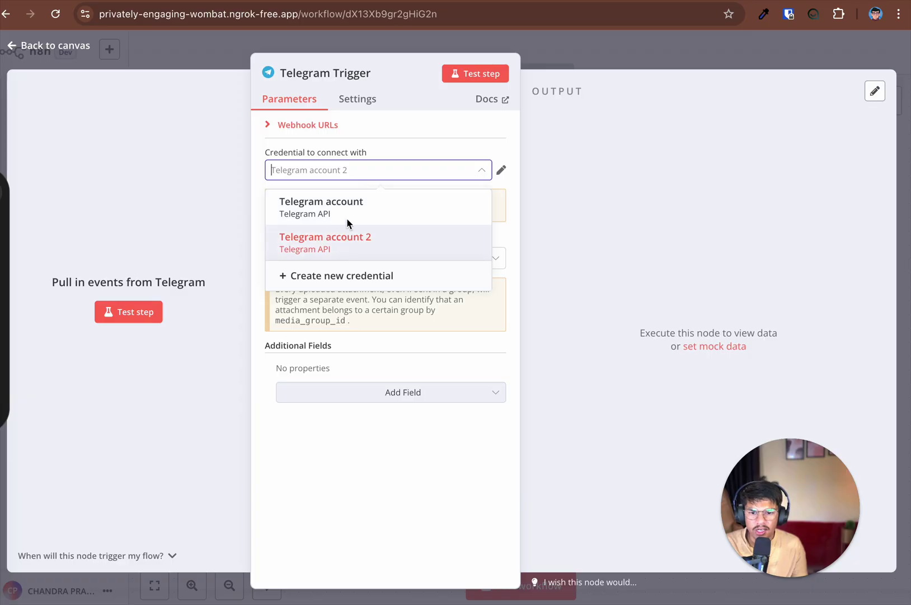
left_click(357, 275)
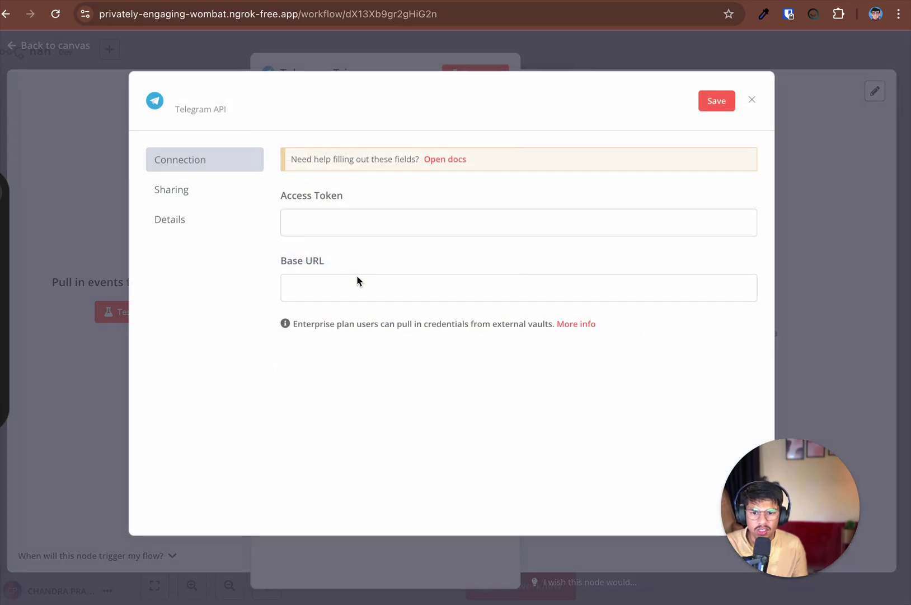
left_click(349, 219)
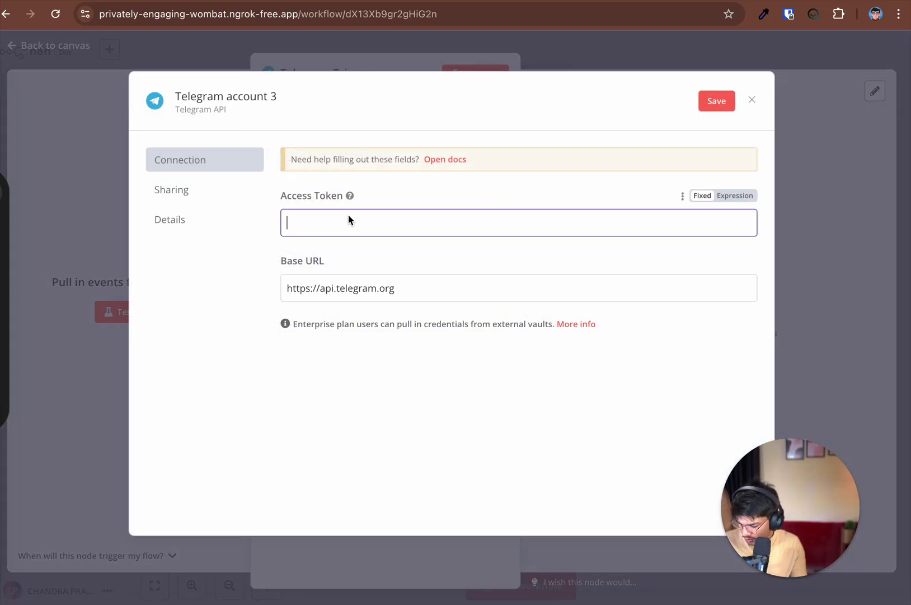
key("ctrl+v")
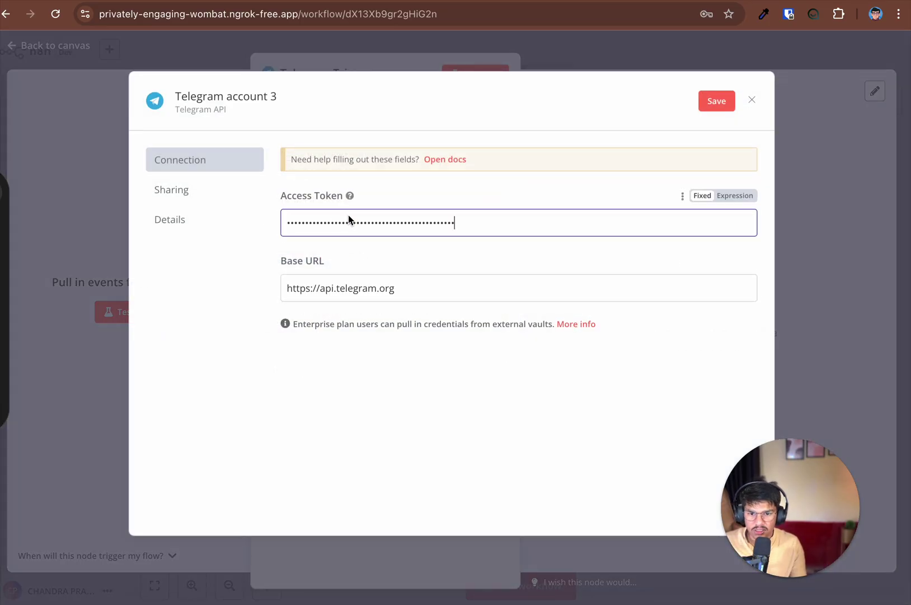
Rename the new Telegram credential to match the bot's username, ending in "_ai_bot".
left_click(273, 106)
key("ctrl+a")
type("c")
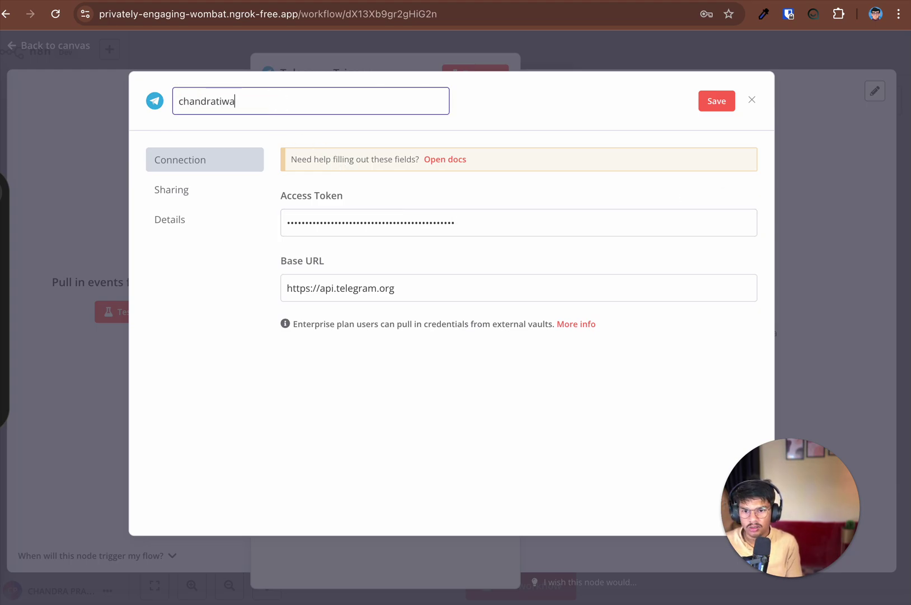
type("handratiwari_ai_bit")
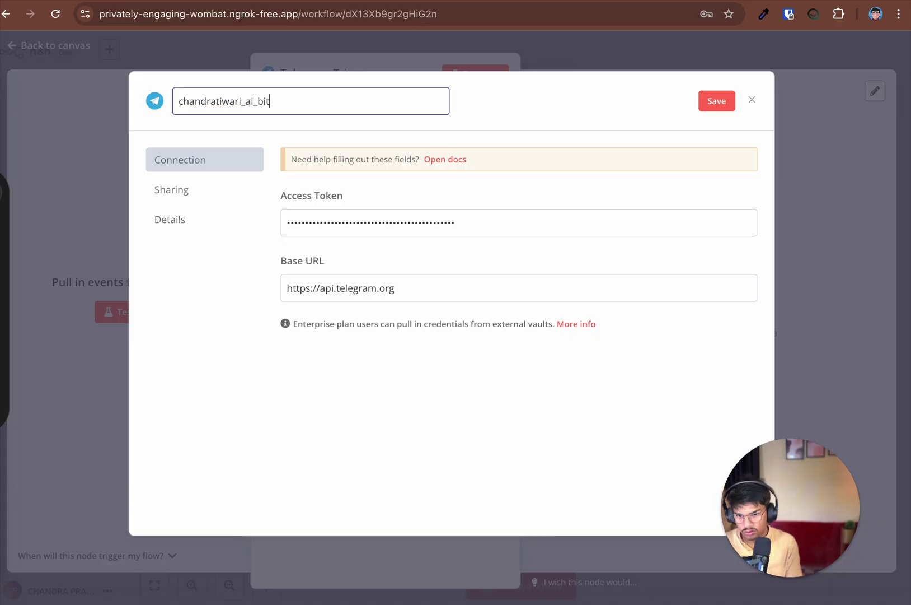
key("BackSpace")
key("BackSpace")
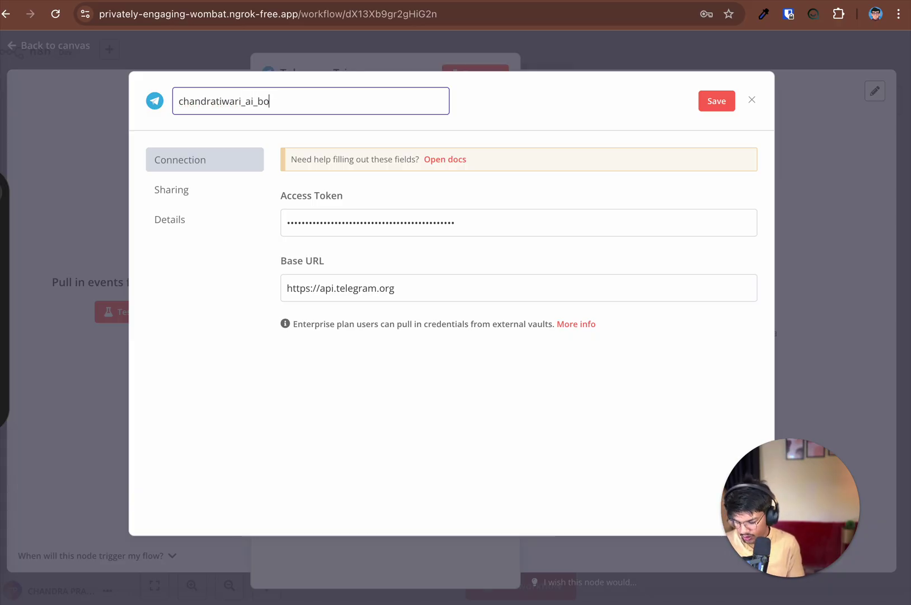
Save the Telegram credential, retest its connection and return to the Telegram Trigger settings.
left_click(706, 106)
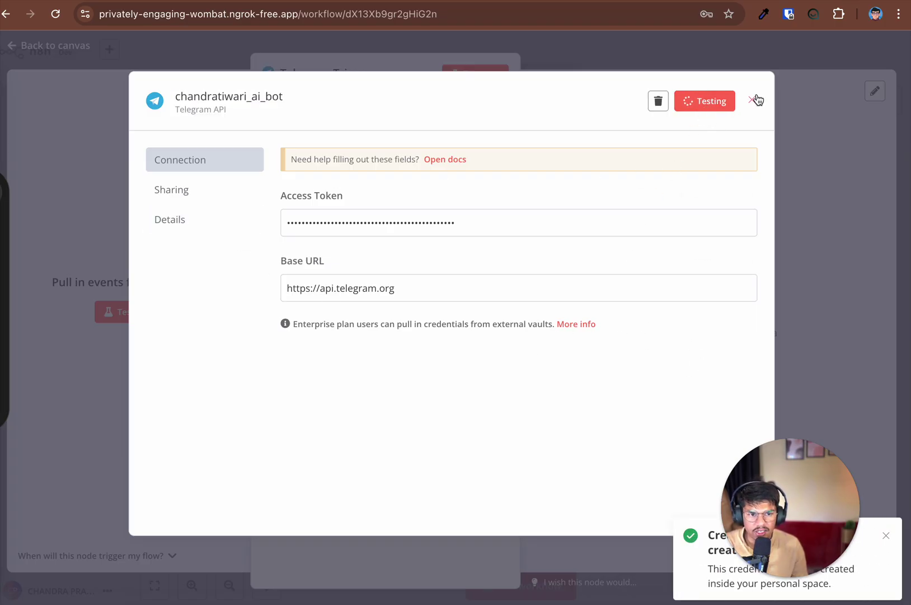
left_click(721, 168)
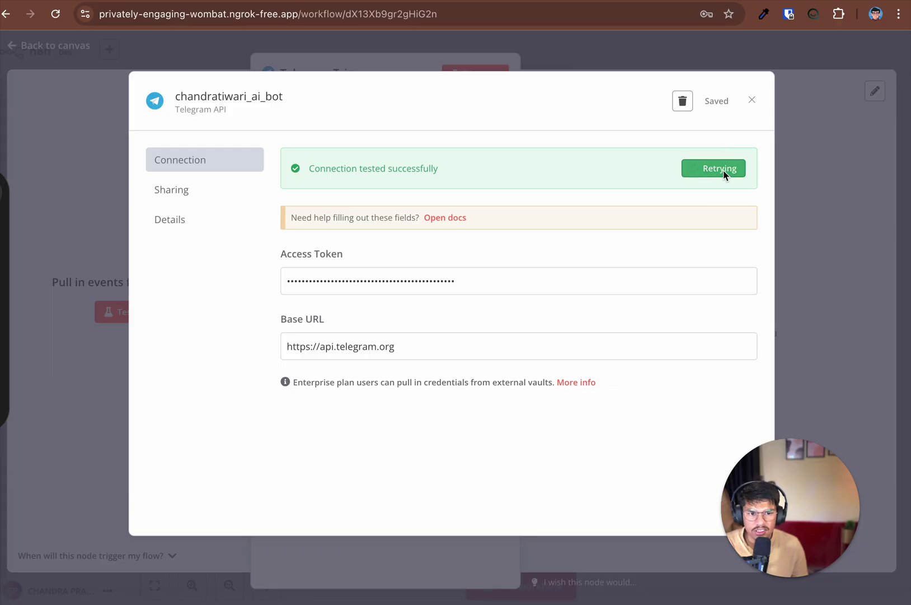
left_click(751, 100)
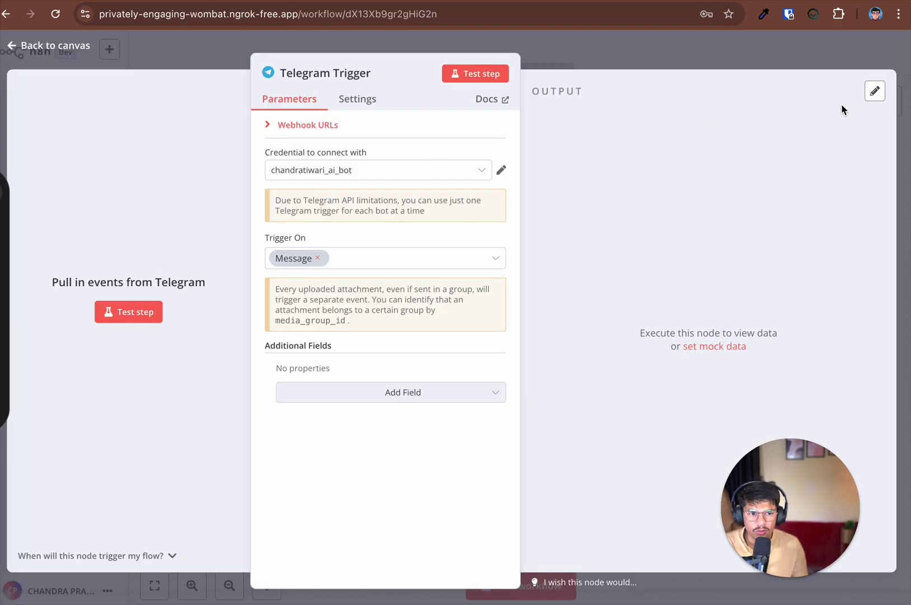
Test the Telegram Trigger by opening the AIWORLD bot from its link in Telegram and starting the chat.
left_click(505, 77)
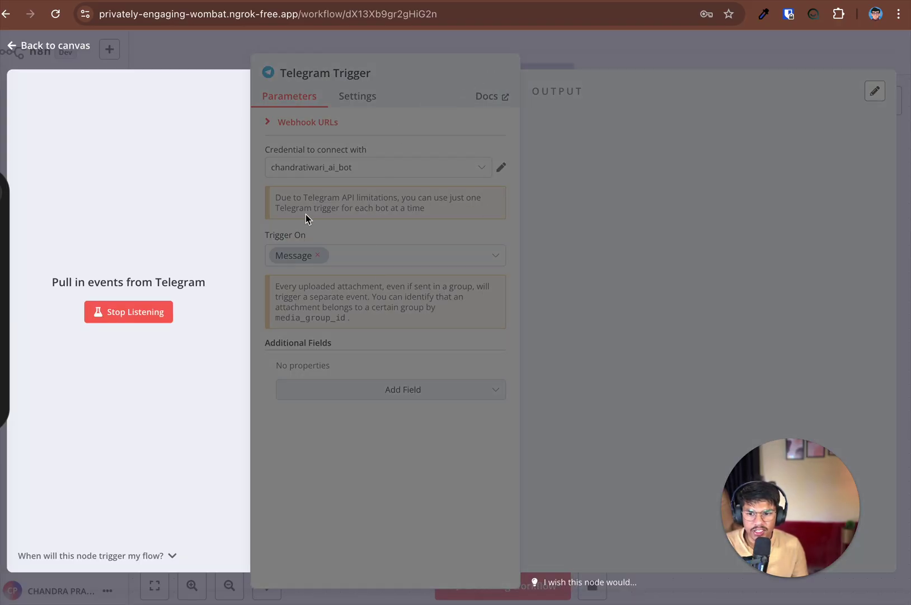
left_click(5, 476)
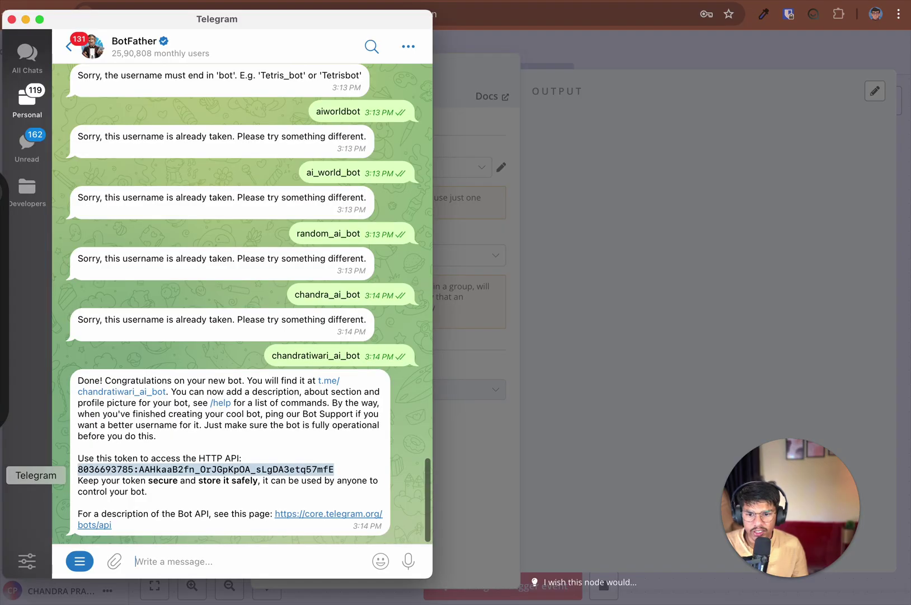
left_click(258, 522)
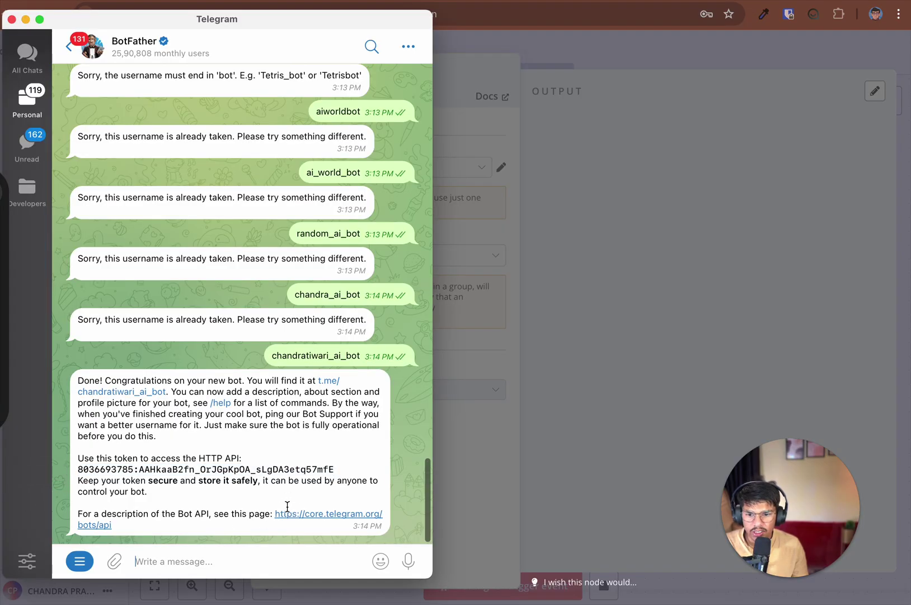
left_click(130, 395)
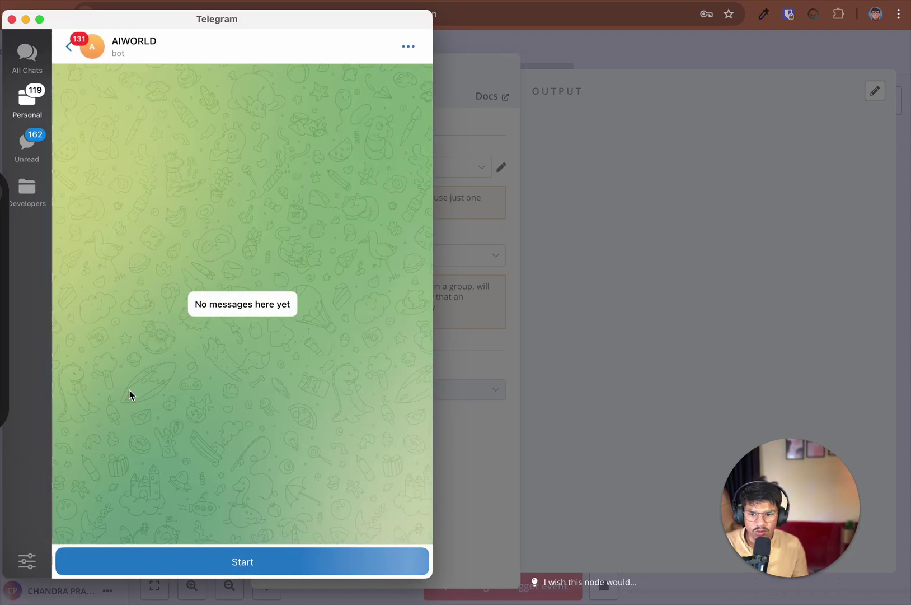
left_click(216, 566)
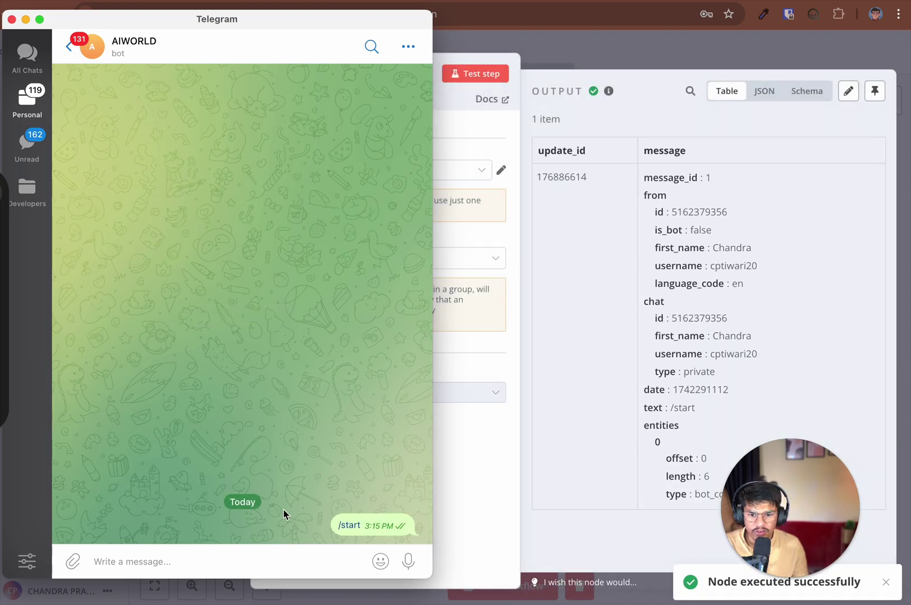
Examine the message text received in the Telegram Trigger output after starting the bot.
left_click(523, 346)
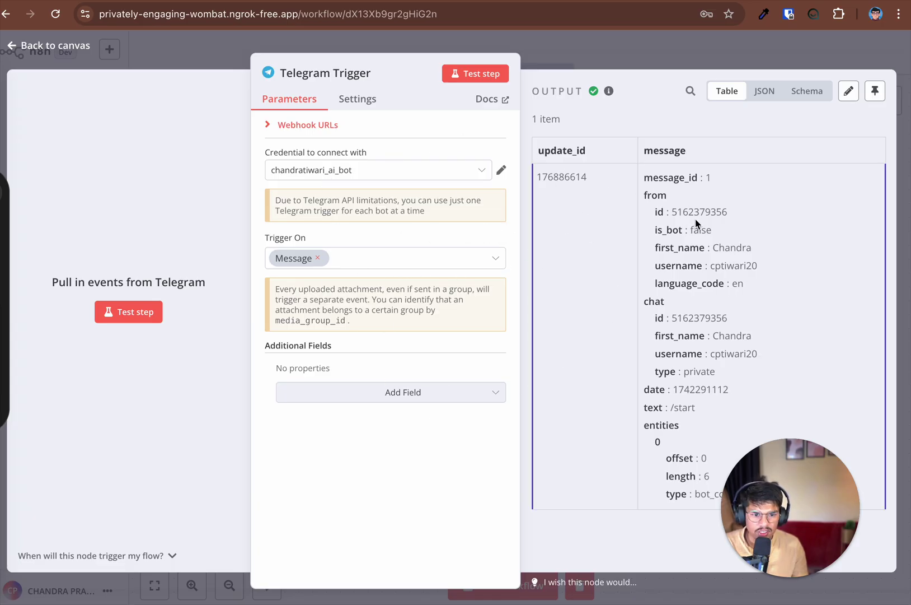
left_click_drag(782, 450, 76, 475)
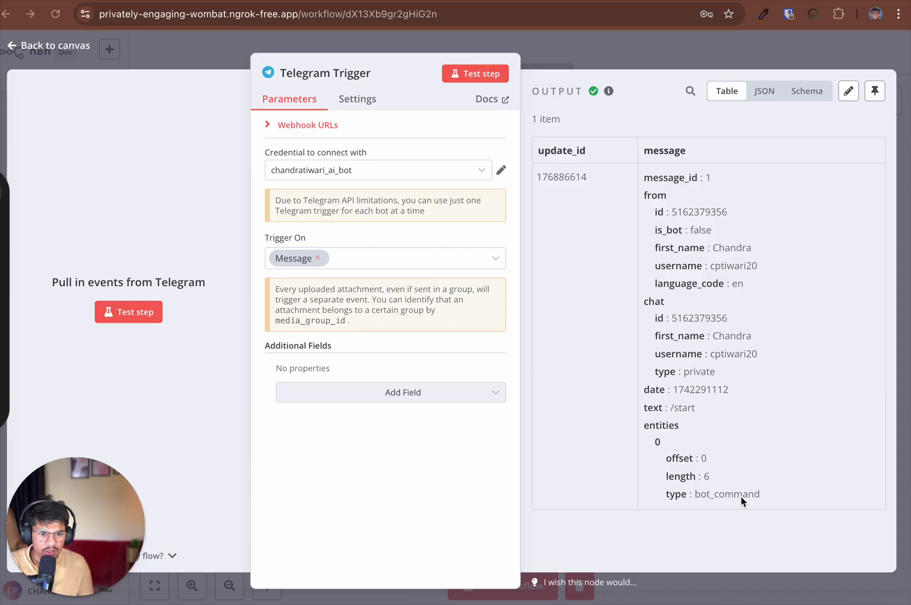
left_click(683, 408)
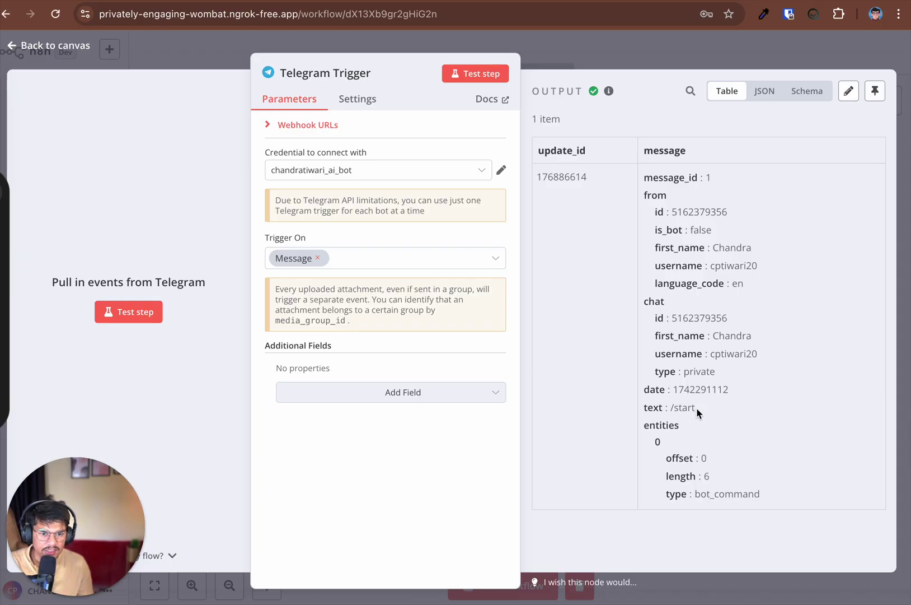
left_click_drag(697, 411, 669, 415)
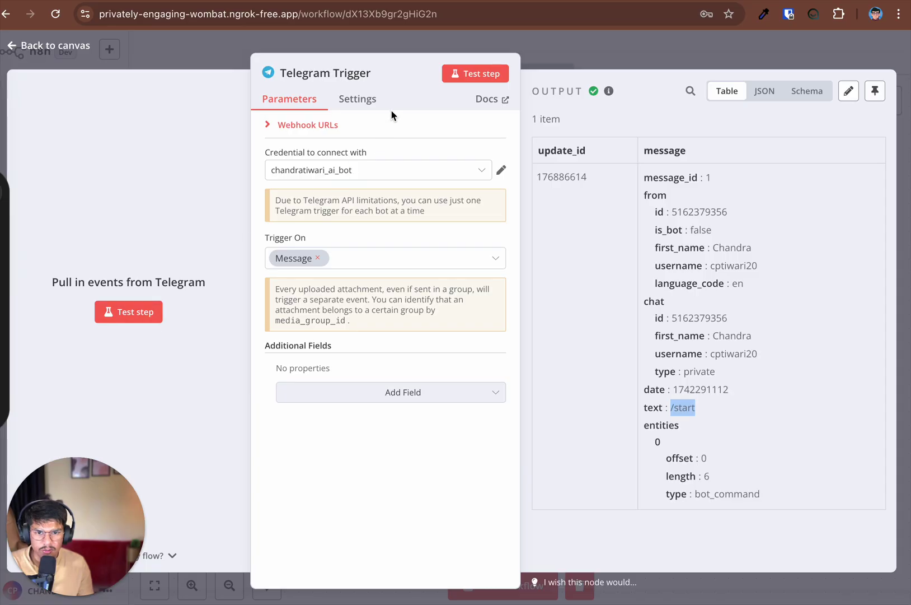
Run the Telegram Trigger test again and send "tell me a joke" to the AIWORLD bot in Telegram.
left_click(463, 75)
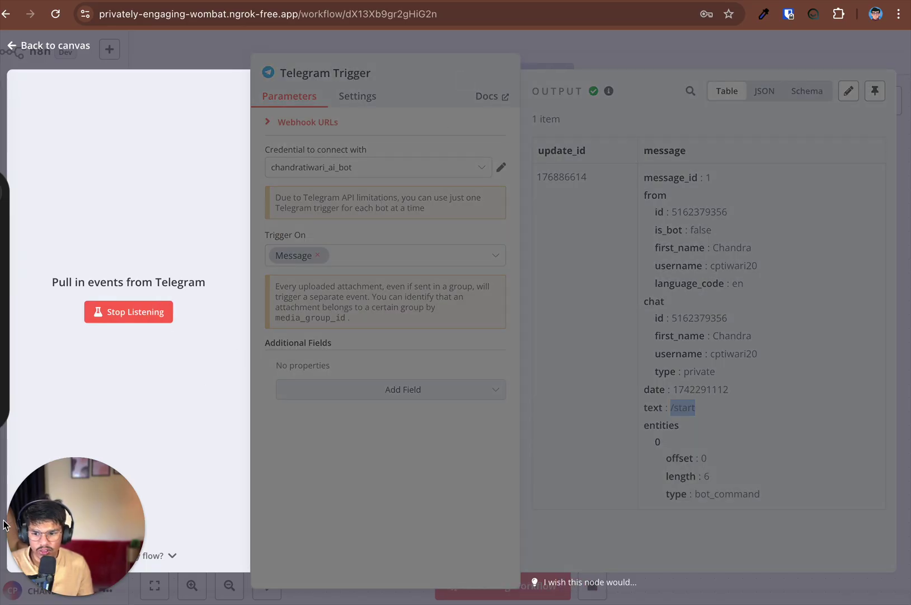
left_click(1, 472)
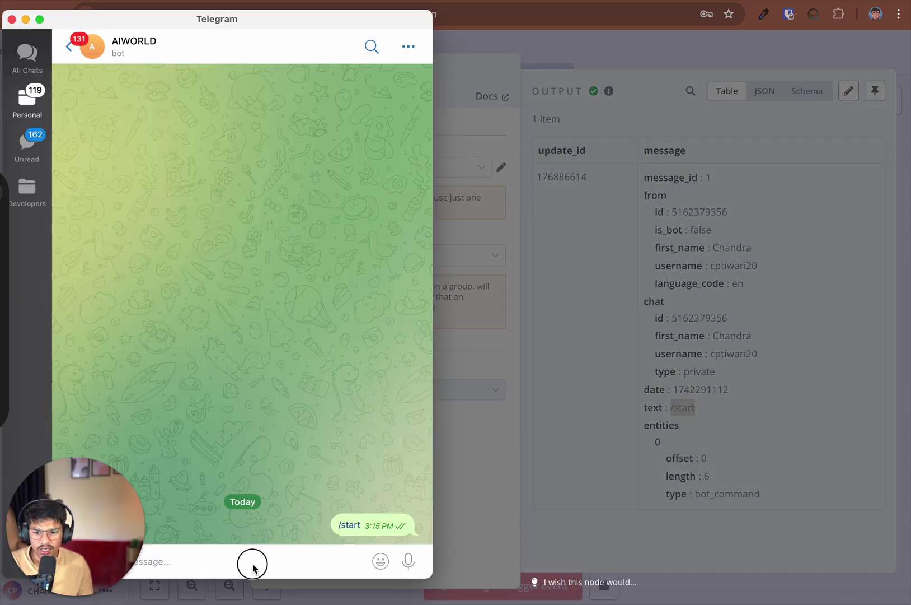
left_click_drag(263, 20, 717, 22)
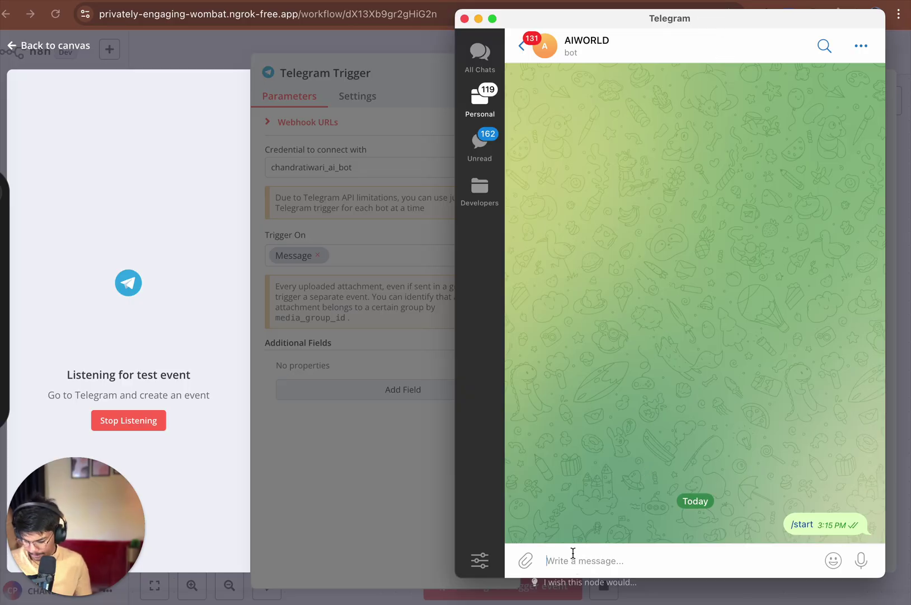
type("tell me a joke")
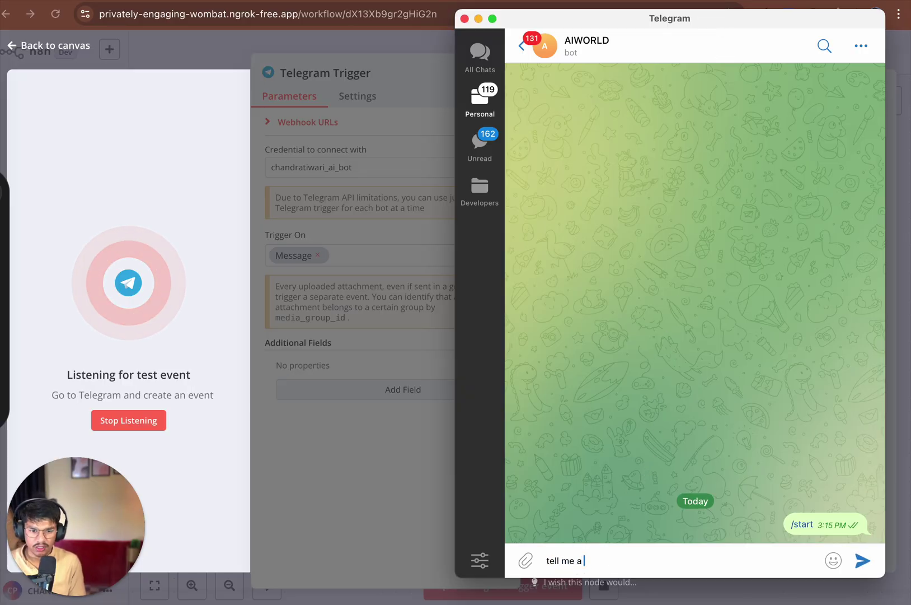
key("Return")
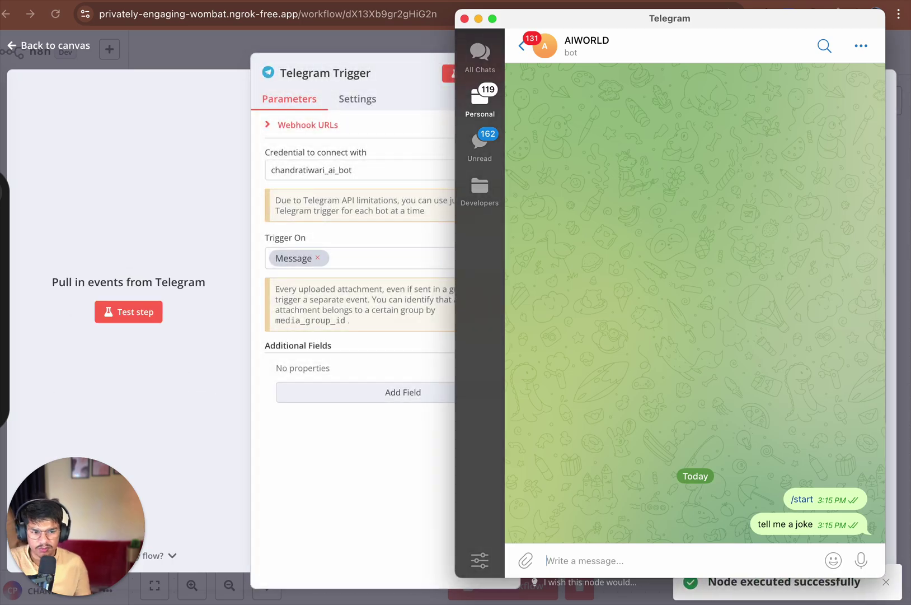
Return to n8n and check the text field of the newly received message in the Telegram Trigger output.
left_click(396, 381)
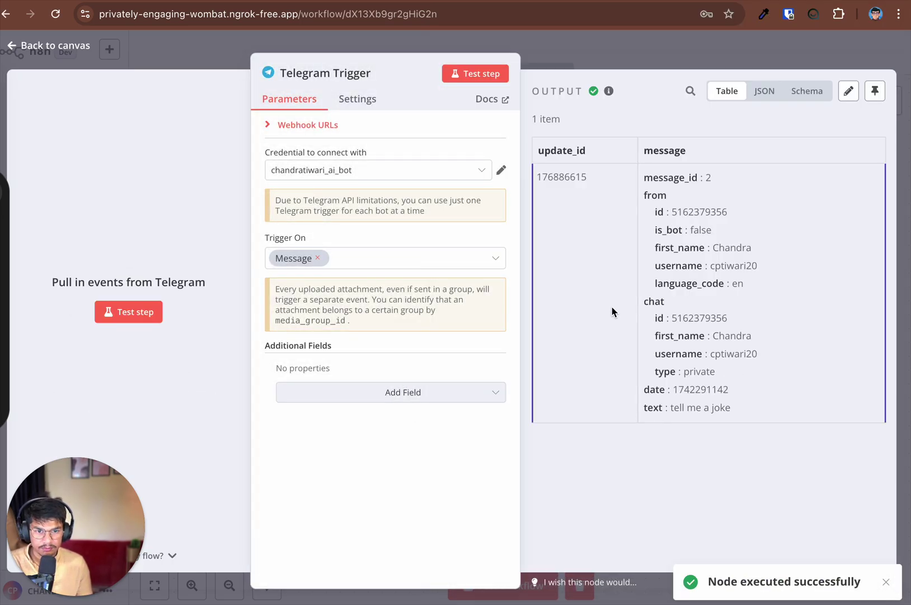
left_click_drag(669, 408, 740, 413)
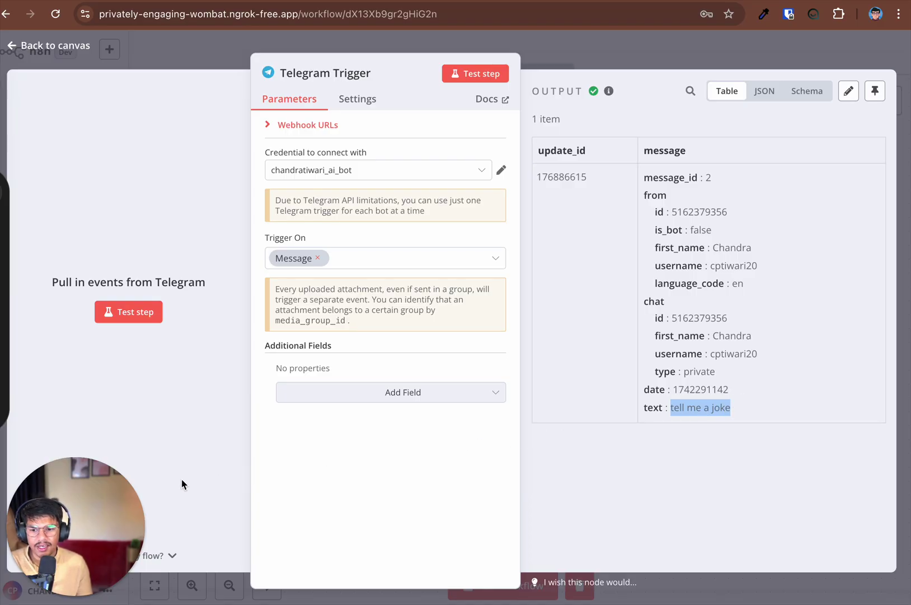
left_click_drag(117, 501, 836, 497)
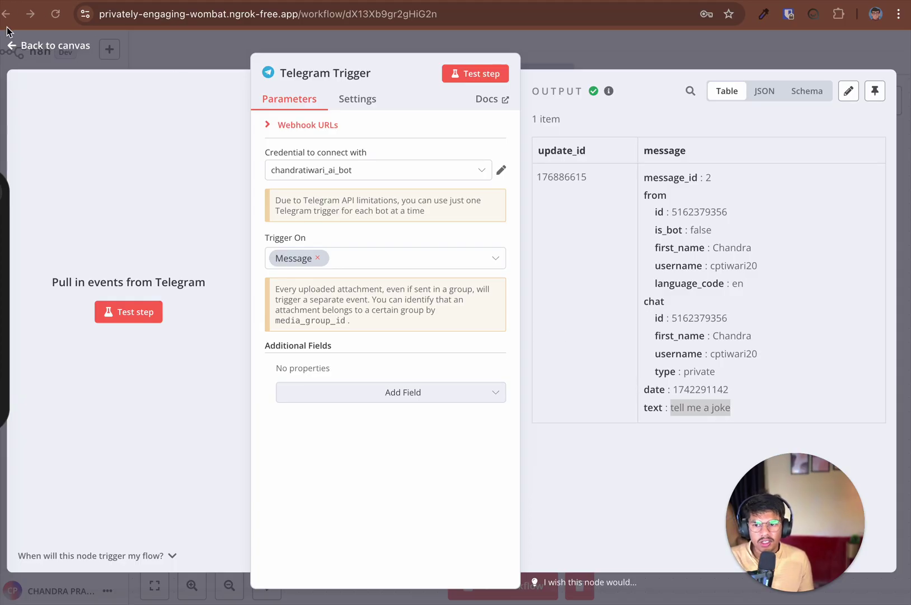
Return to the canvas and add an AI Agent node after the Telegram Trigger.
left_click(29, 47)
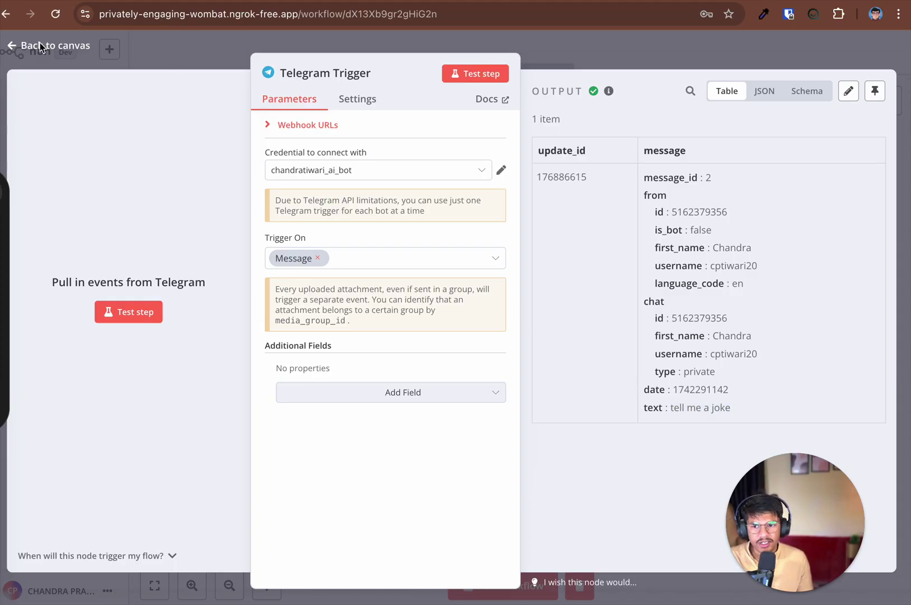
left_click(29, 47)
left_click_drag(513, 333, 366, 306)
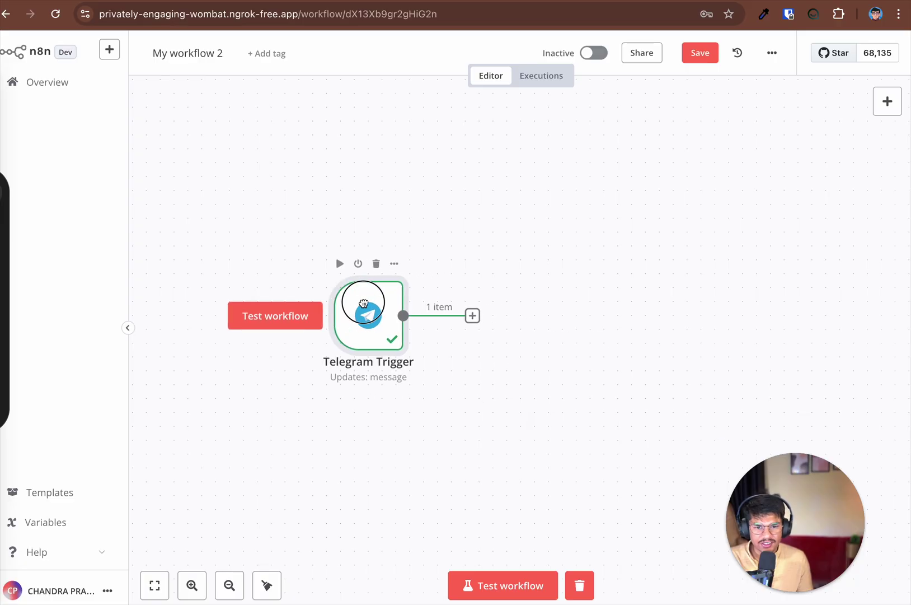
left_click(474, 315)
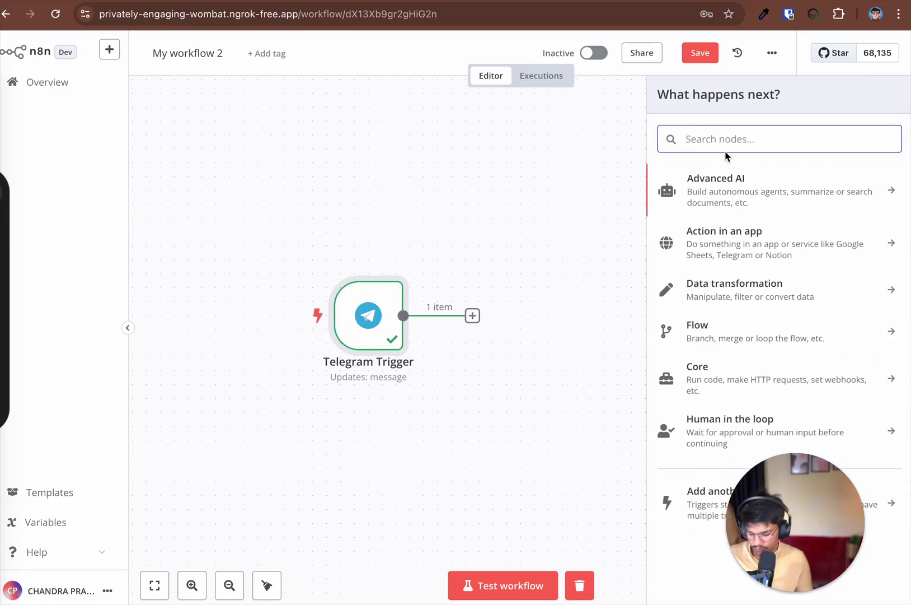
type("agent")
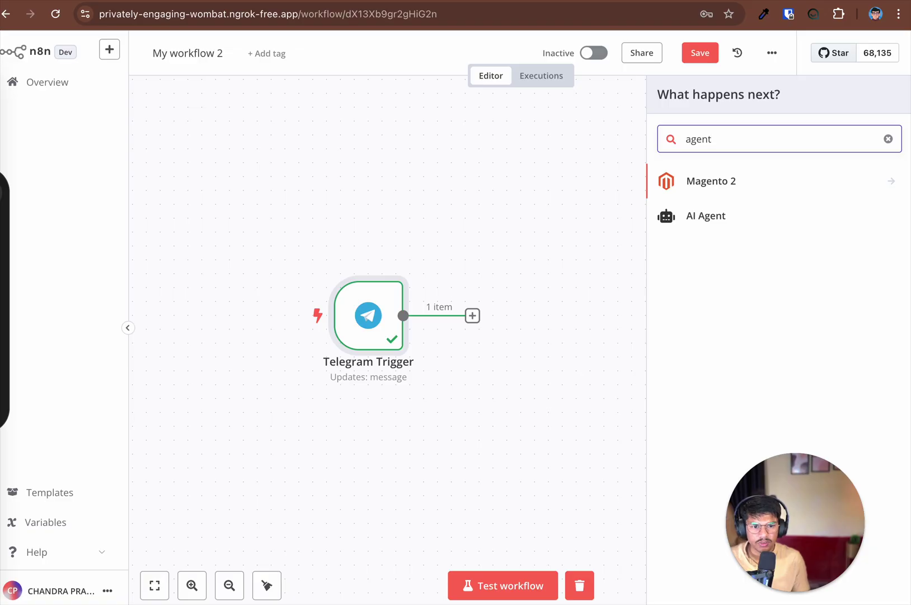
left_click(751, 217)
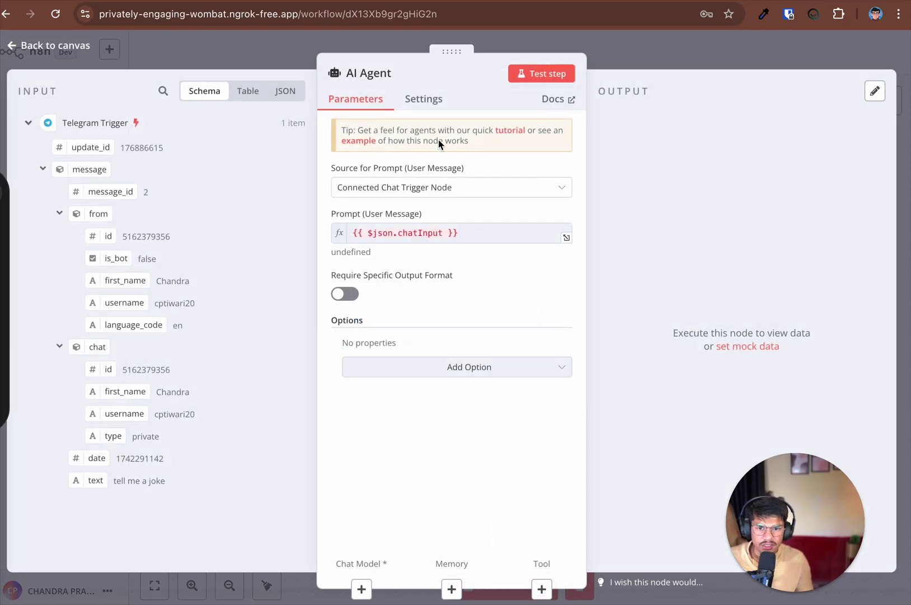
left_click(465, 190)
left_click(404, 277)
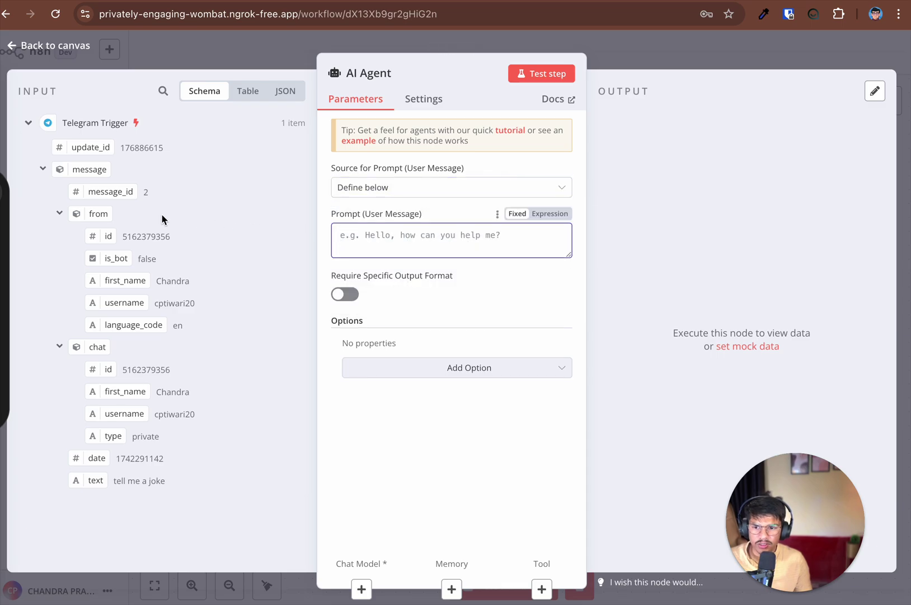
left_click_drag(70, 170, 403, 238)
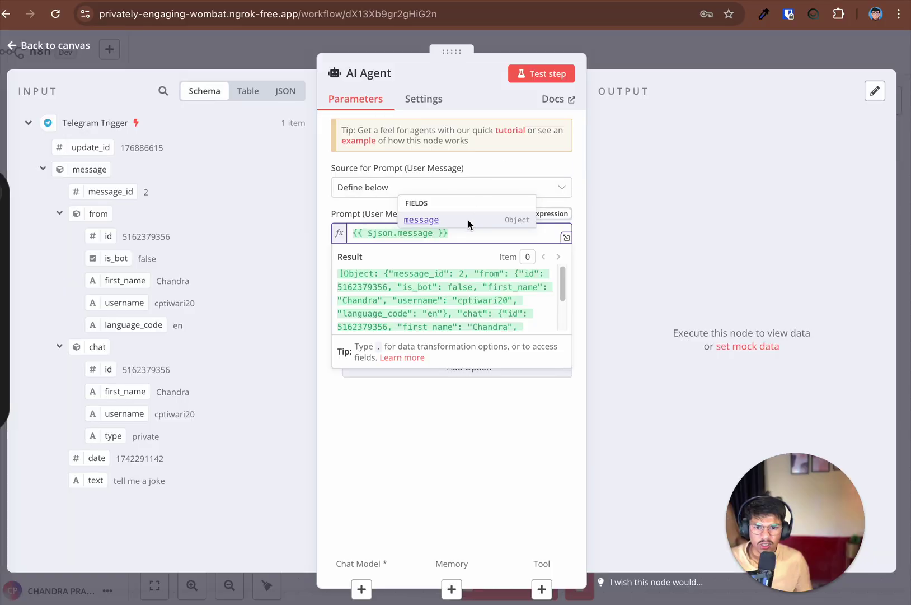
left_click(476, 189)
left_click(436, 221)
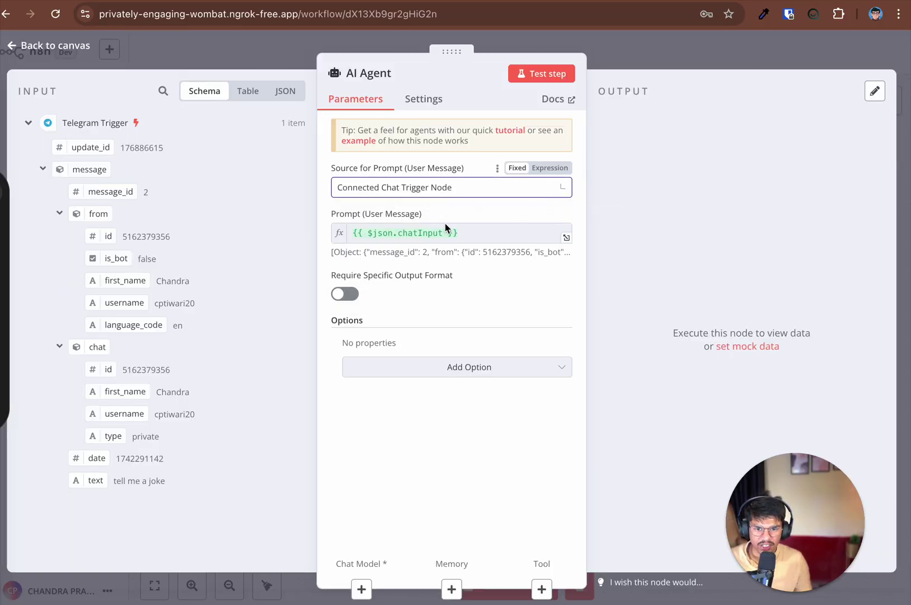
Set the AI Agent's prompt source to Define below and map the Telegram message's text field into the user prompt.
left_click(504, 188)
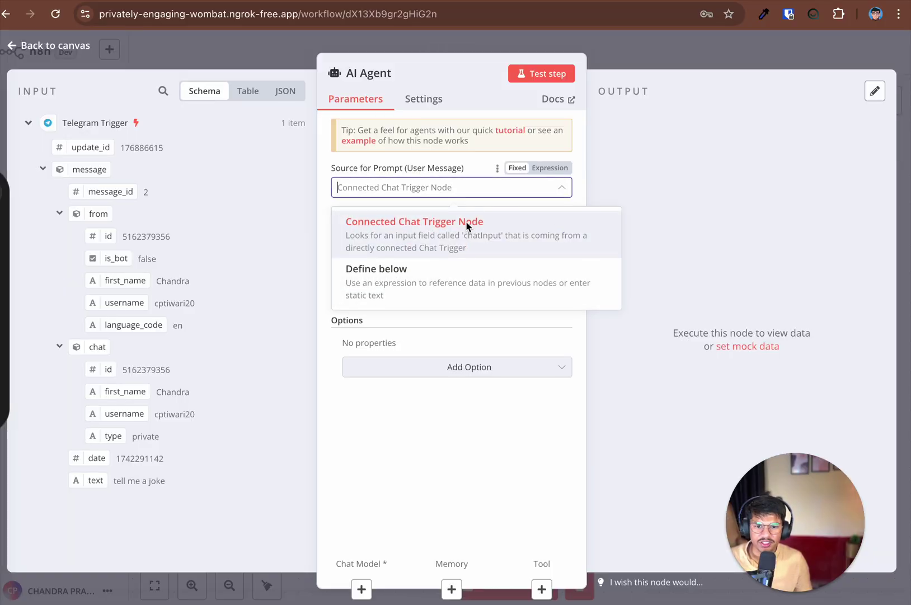
left_click(452, 274)
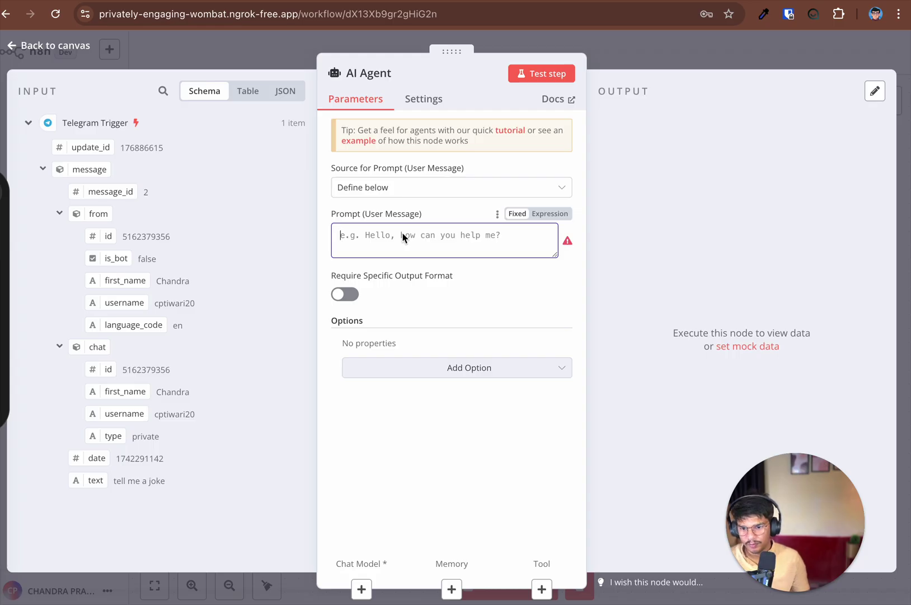
left_click_drag(97, 472, 394, 240)
left_click(494, 237)
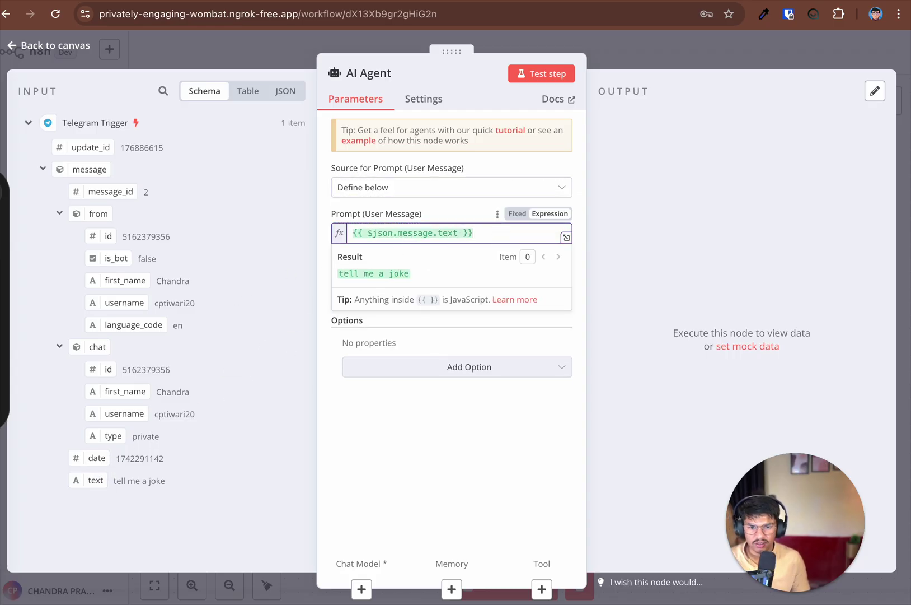
Add "tell me about this, and if required do the internet search" on new lines below the message text expression in the prompt.
key("Return")
key("Return")
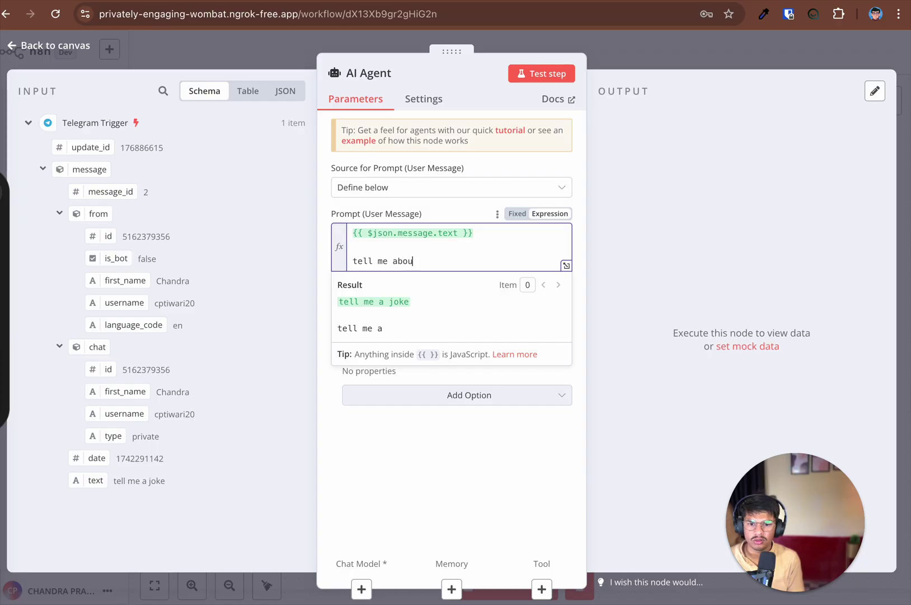
type("tell me about this,")
key("Return")
type("and")
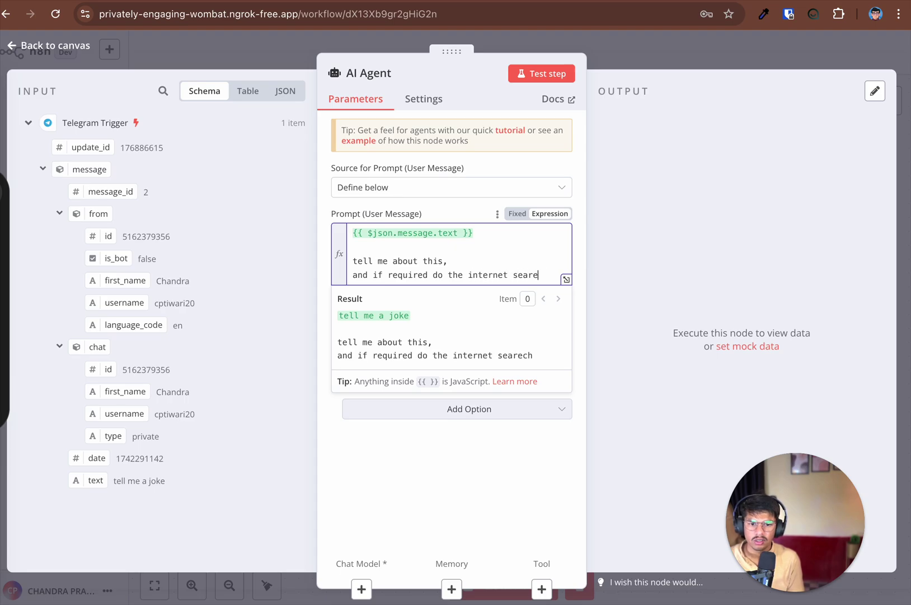
left_click(625, 261)
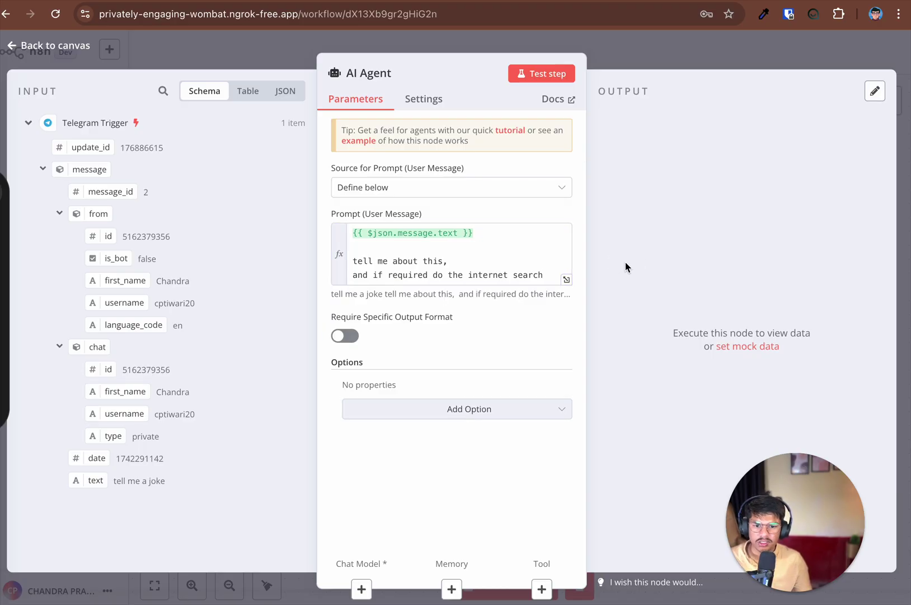
Attach an OpenAI Chat Model to the AI Agent, using the OpenAi account credential and the gpt-4o-mini model.
left_click(361, 587)
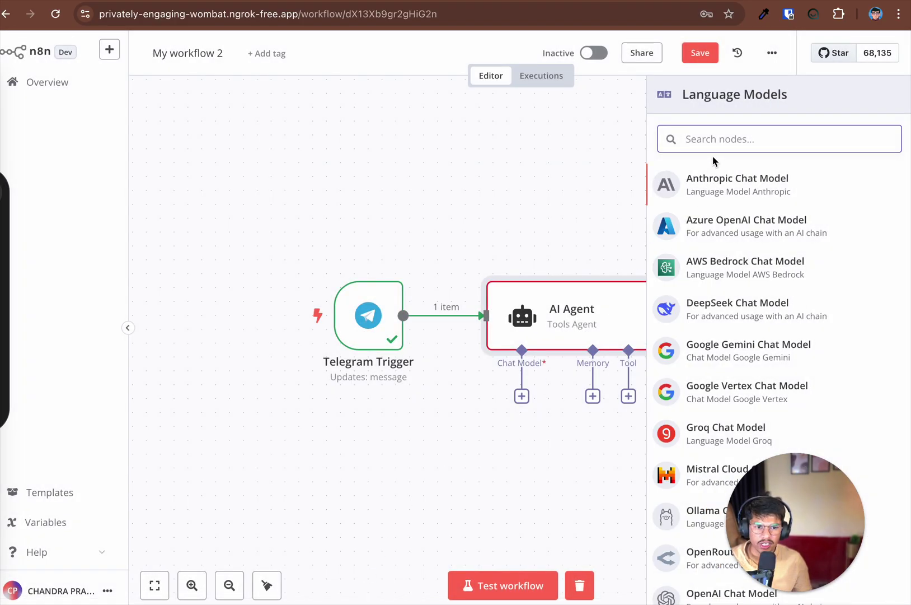
type("open")
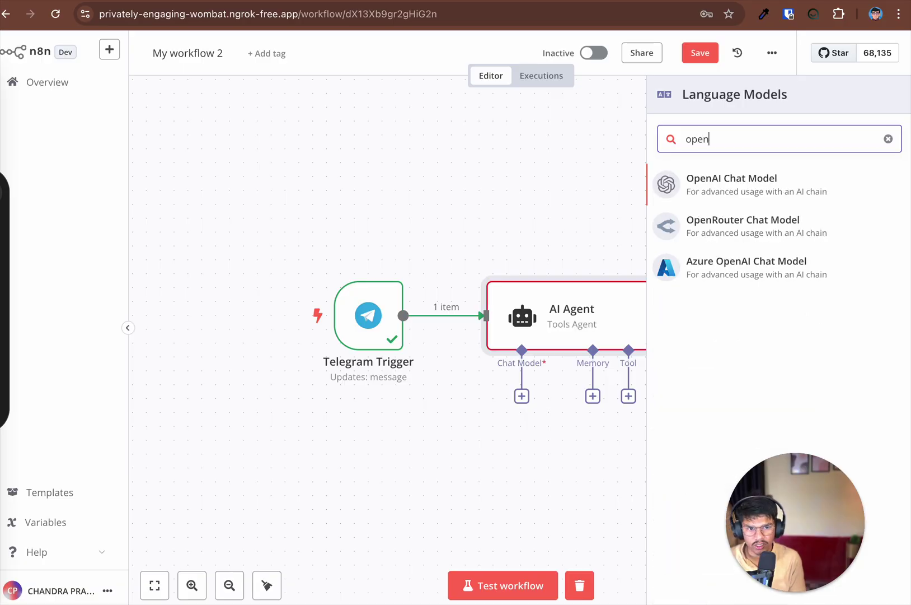
left_click(718, 173)
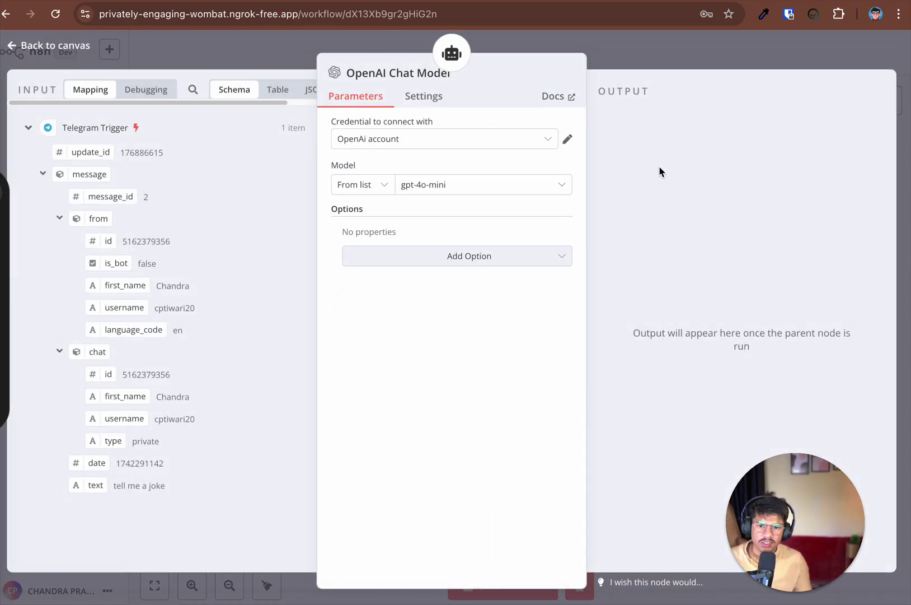
left_click(523, 139)
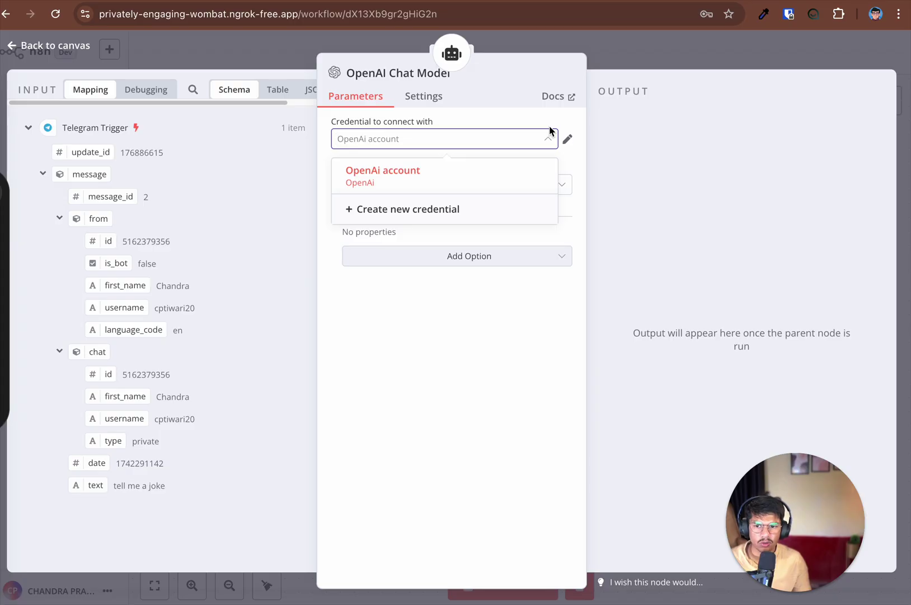
left_click(716, 189)
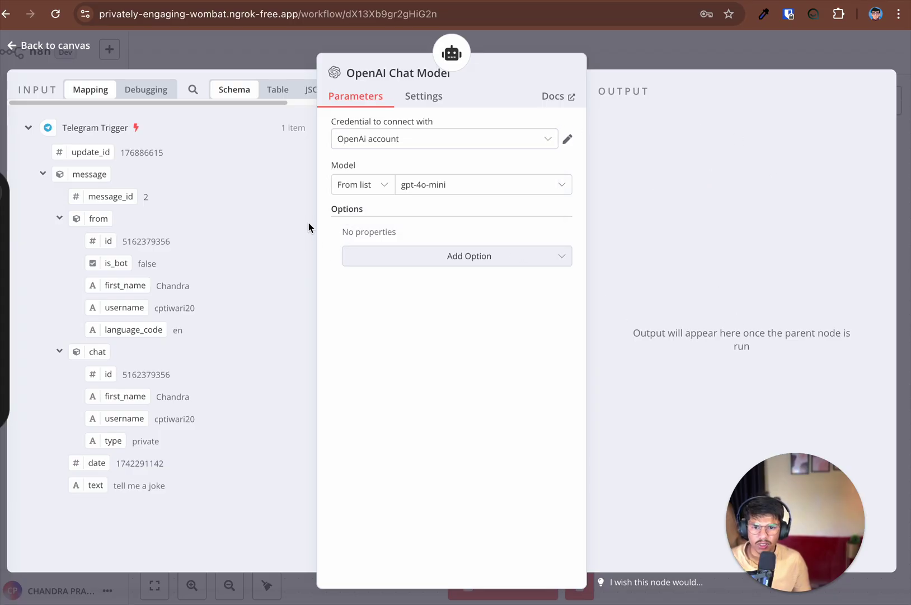
left_click(80, 54)
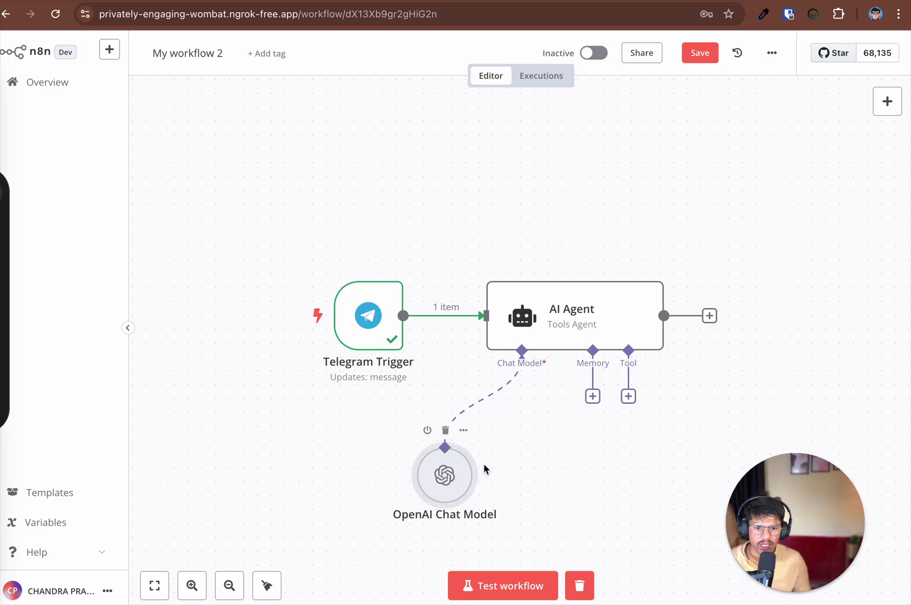
Attach Simple Memory to the AI Agent, with its session ID set to Define below and the Telegram message object as key.
left_click(593, 395)
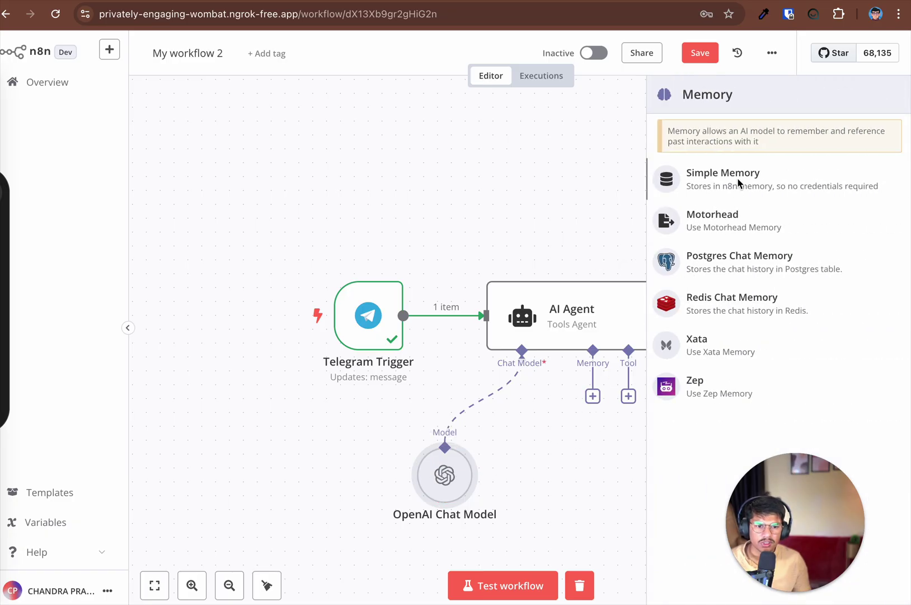
left_click(738, 179)
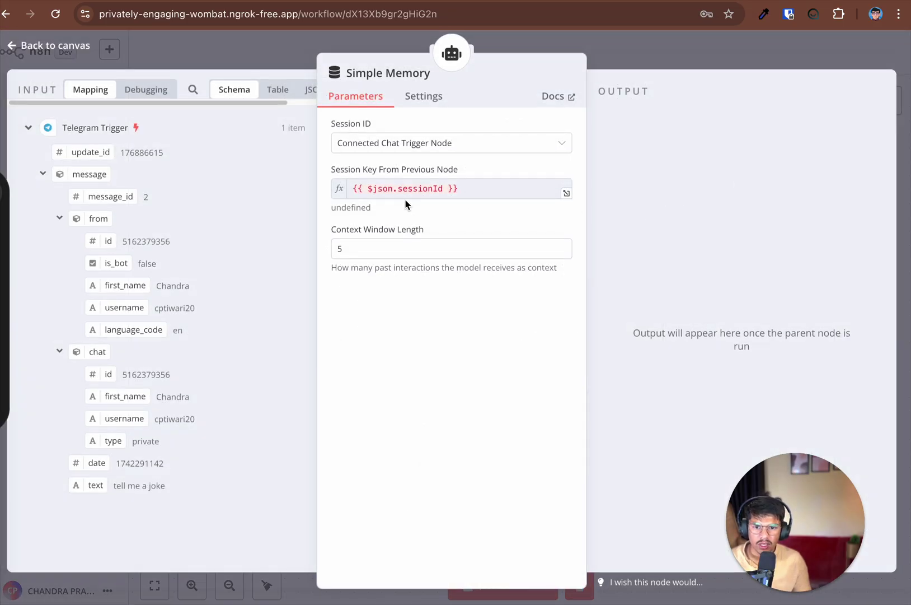
left_click(431, 190)
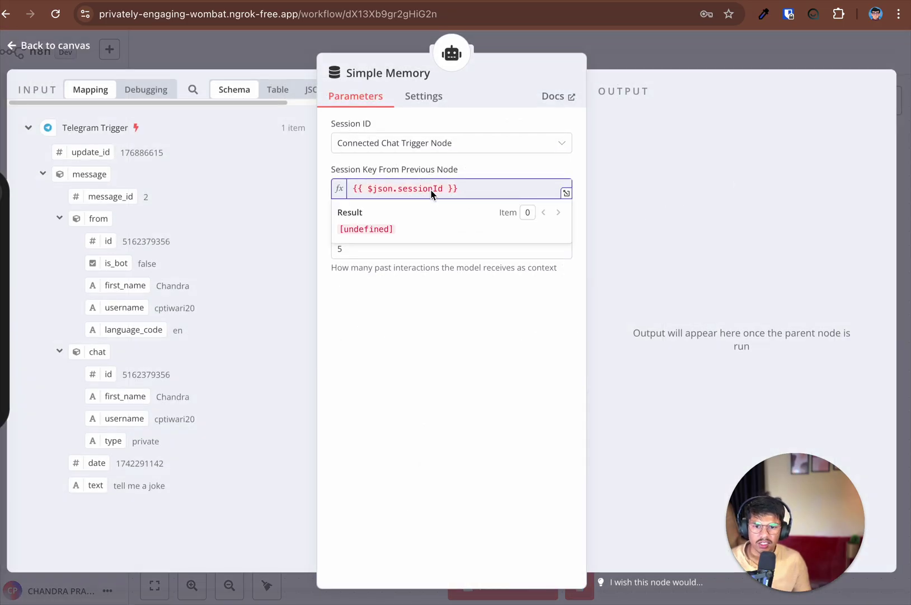
left_click(484, 143)
left_click(414, 235)
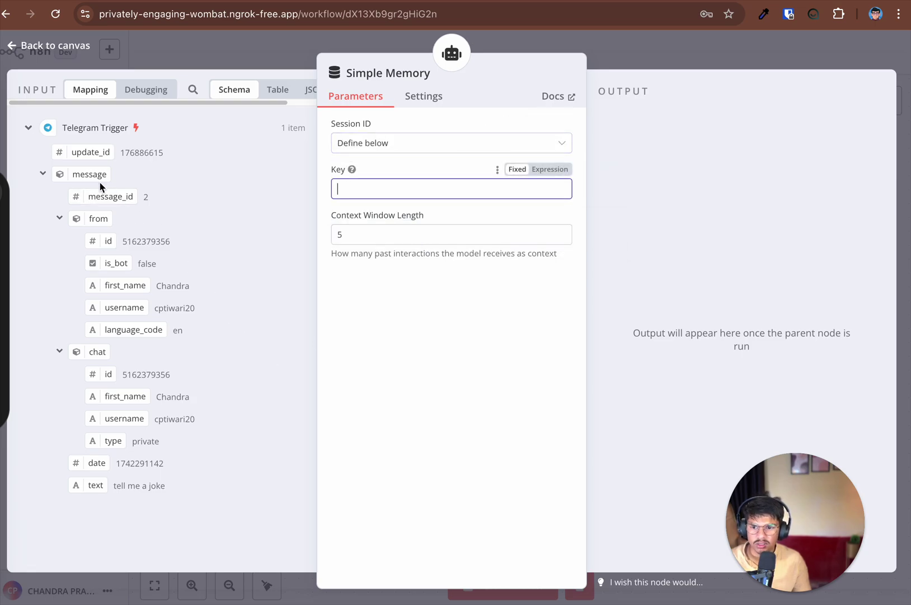
left_click_drag(99, 183, 433, 188)
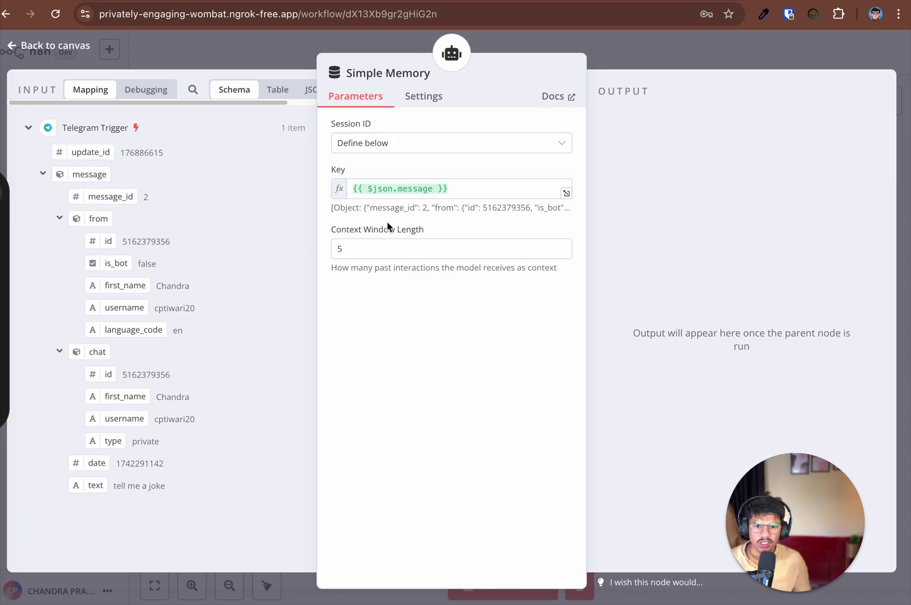
left_click(78, 47)
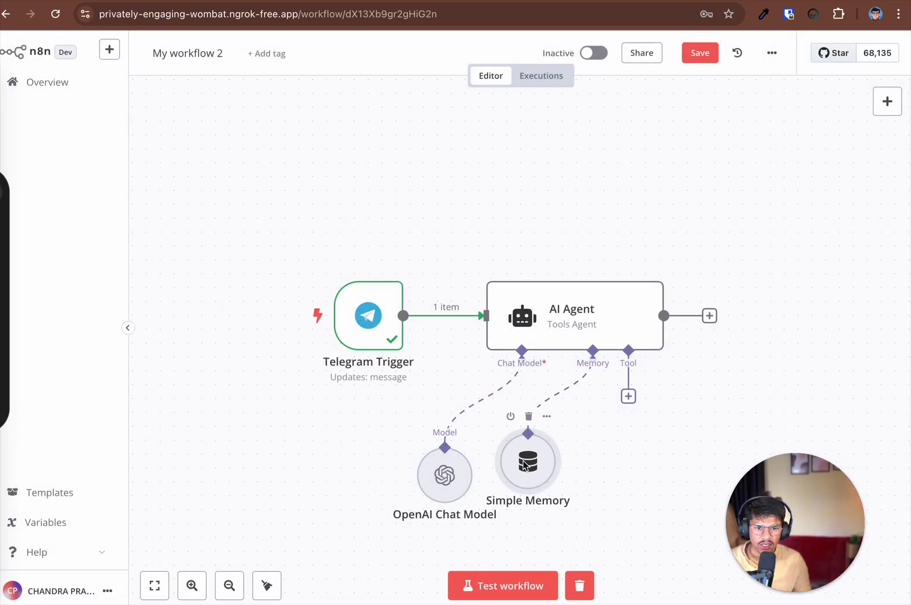
left_click(628, 396)
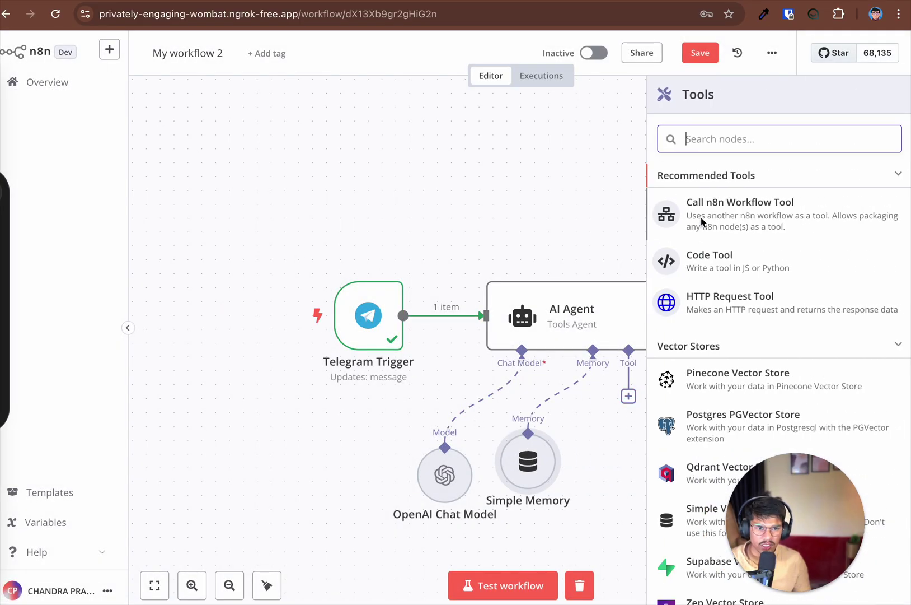
left_click(704, 300)
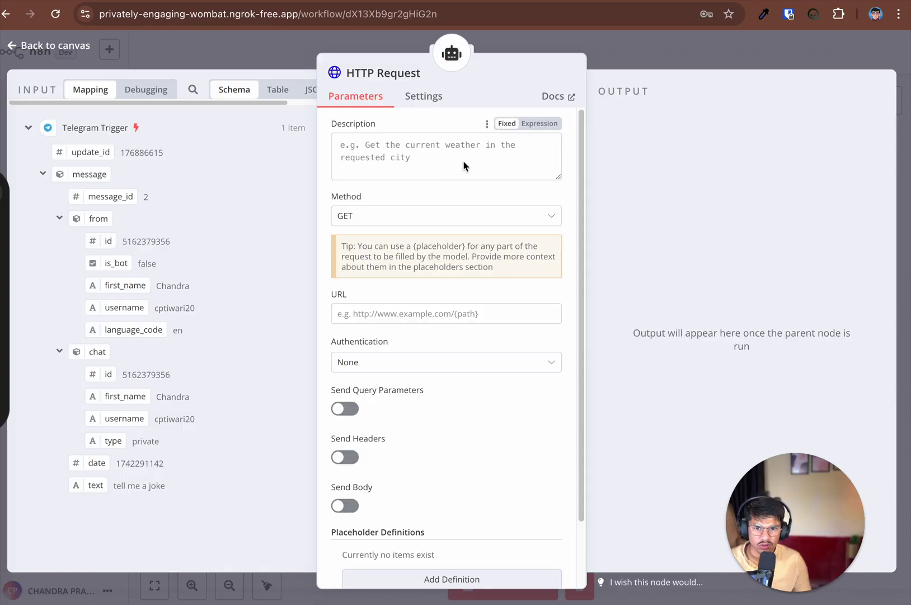
left_click(70, 45)
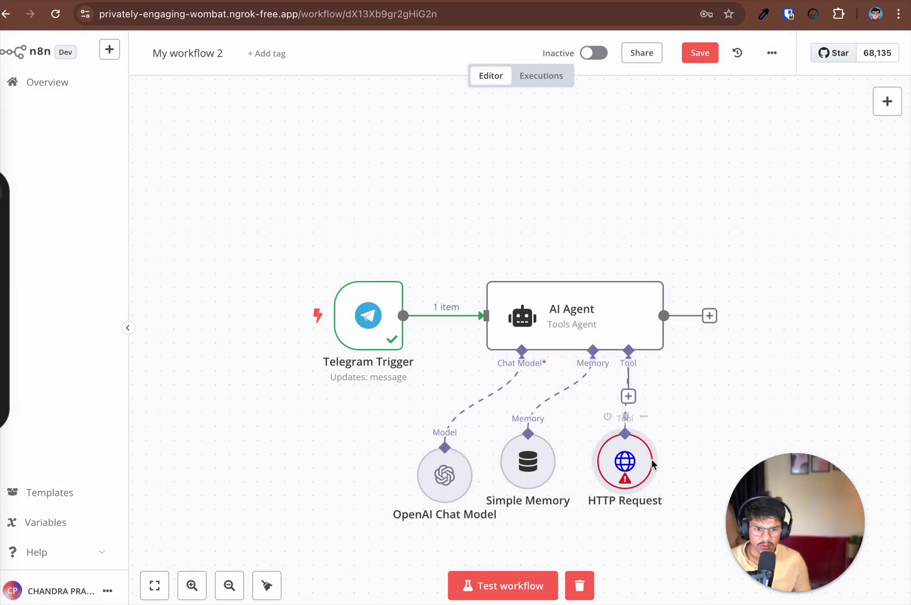
left_click(626, 416)
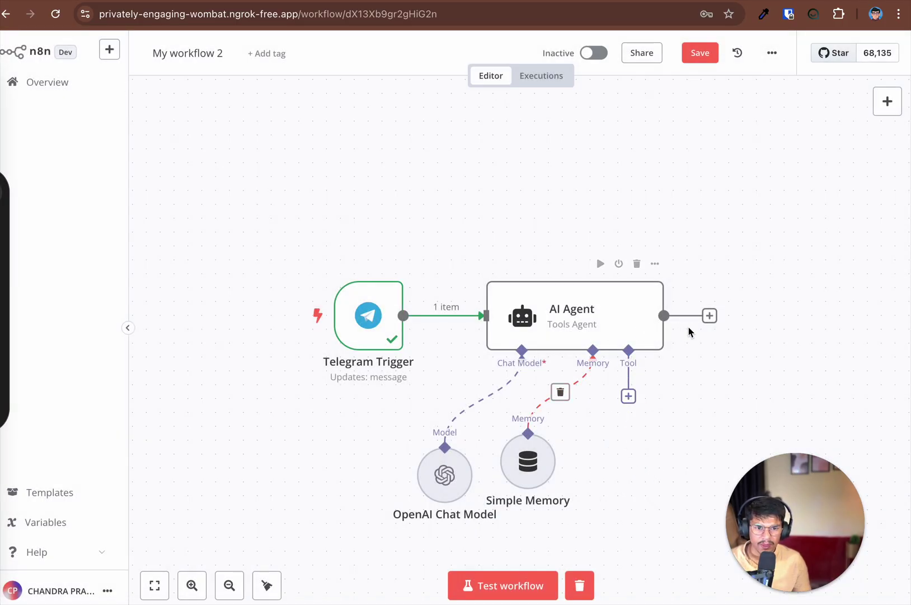
Test the AI Agent node on its own and review its generated reply in the output.
left_click(601, 264)
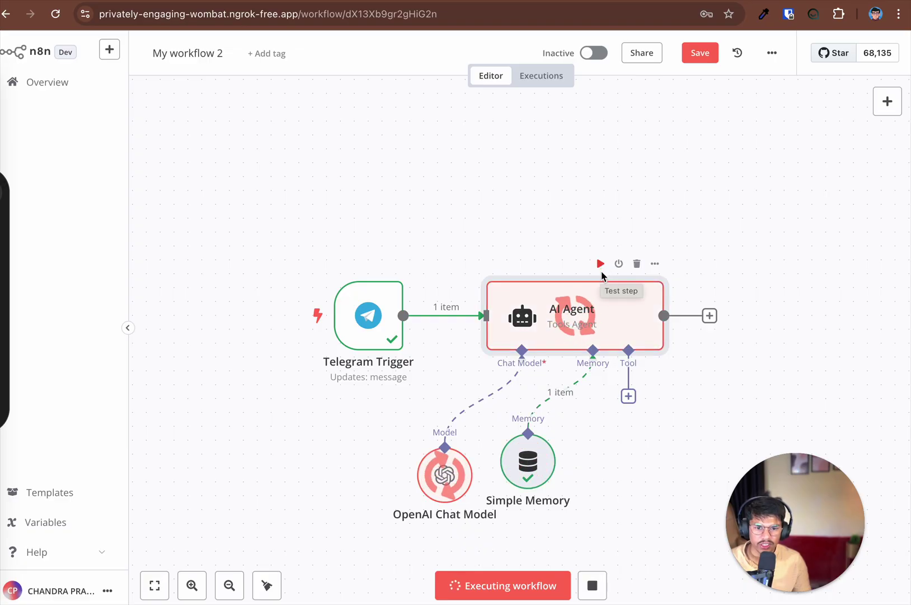
left_click(600, 315)
double_click(601, 315)
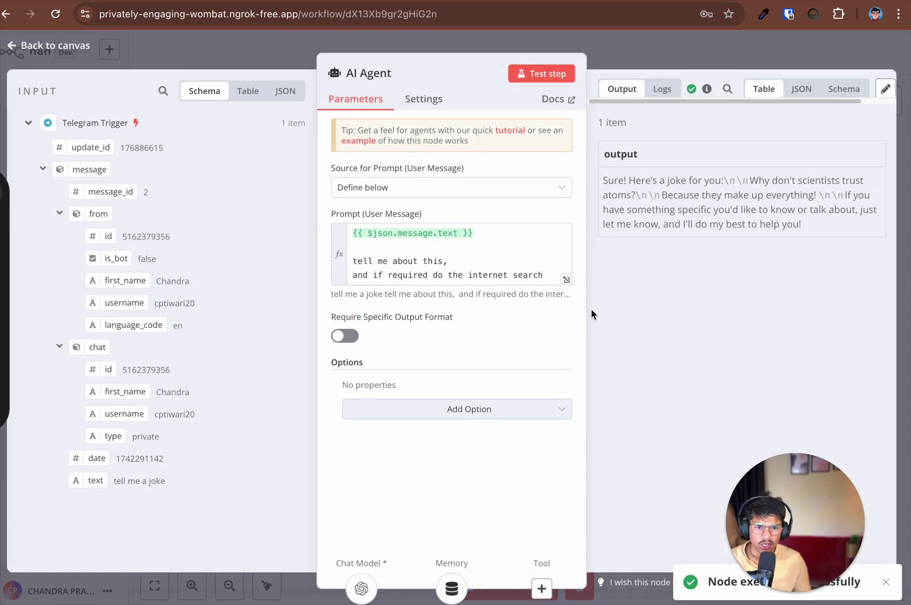
left_click_drag(636, 185, 808, 271)
left_click(807, 271)
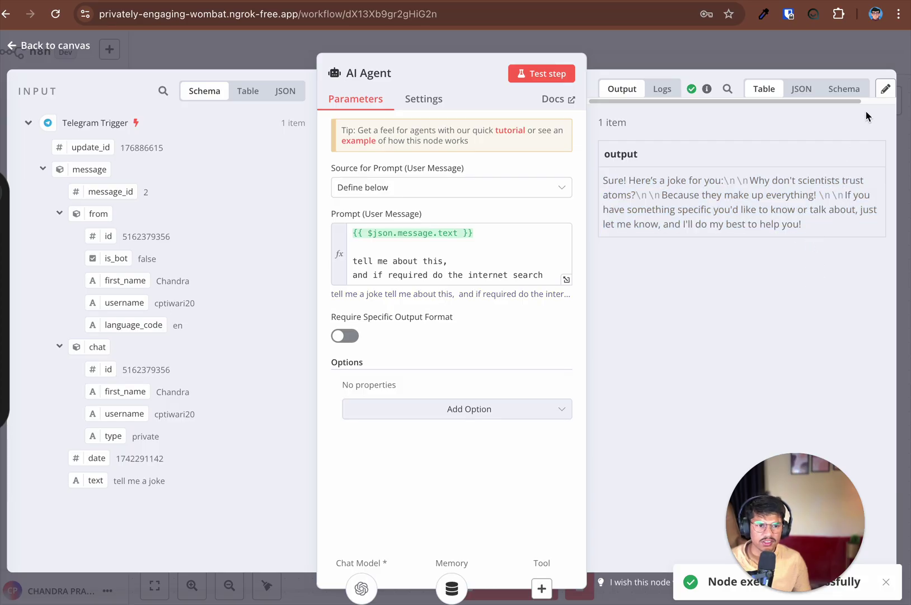
left_click(73, 47)
Add a Telegram node with the Send a text message action after the AI Agent.
left_click(733, 315)
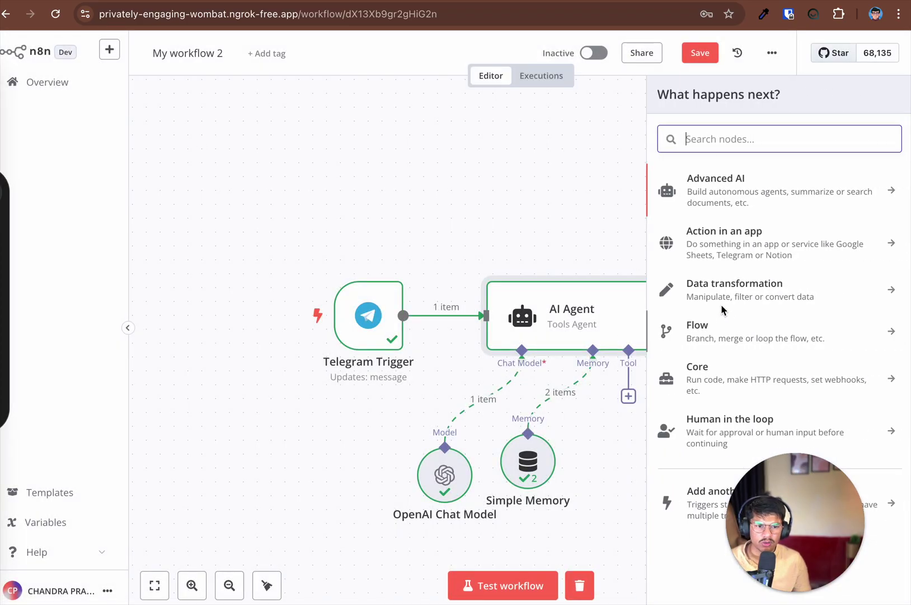
type("te")
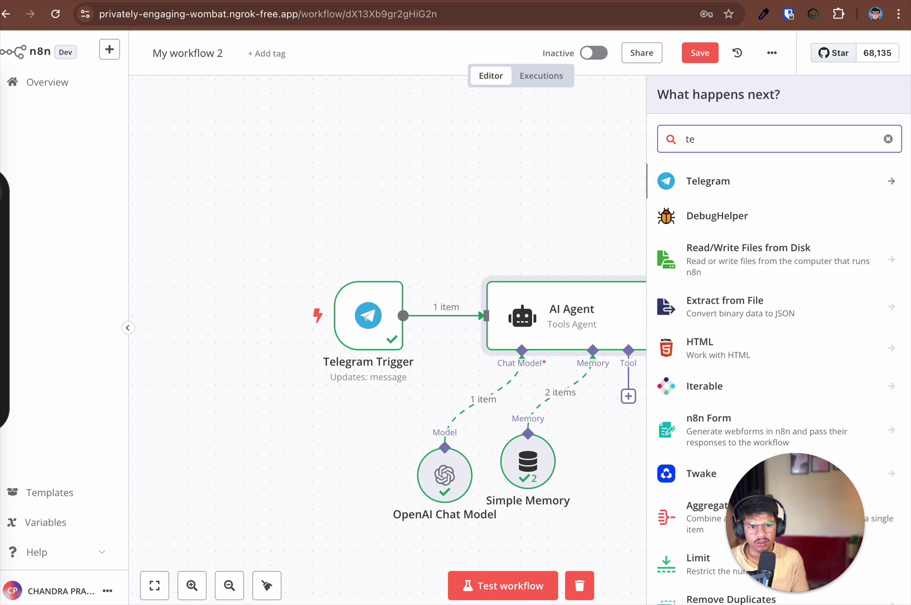
left_click(756, 182)
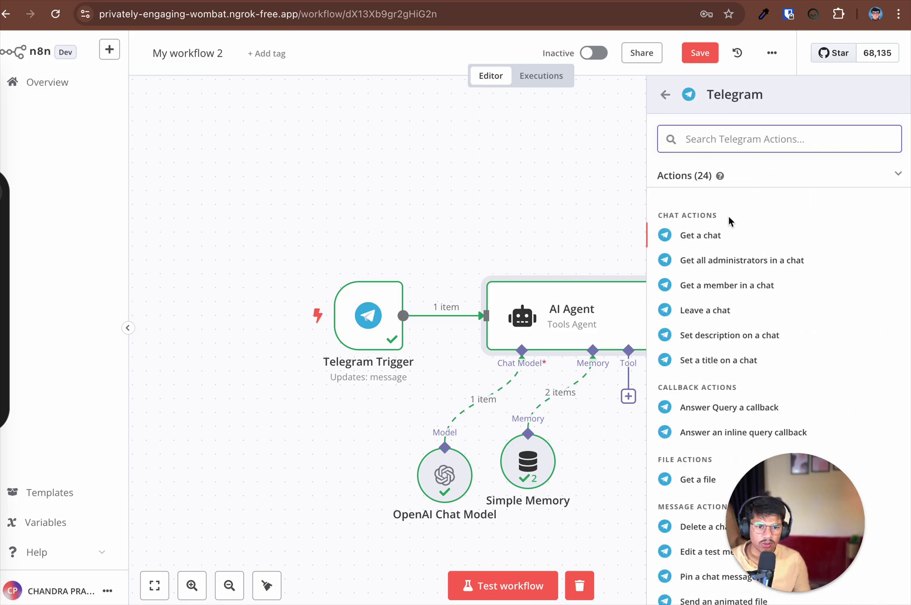
scroll(728, 275, "down", 5)
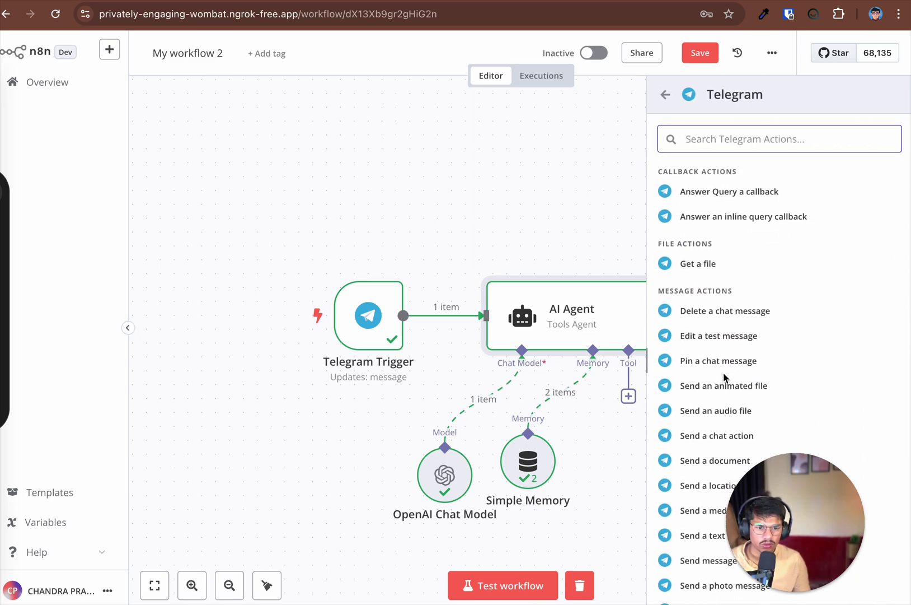
scroll(724, 412, "down", 3)
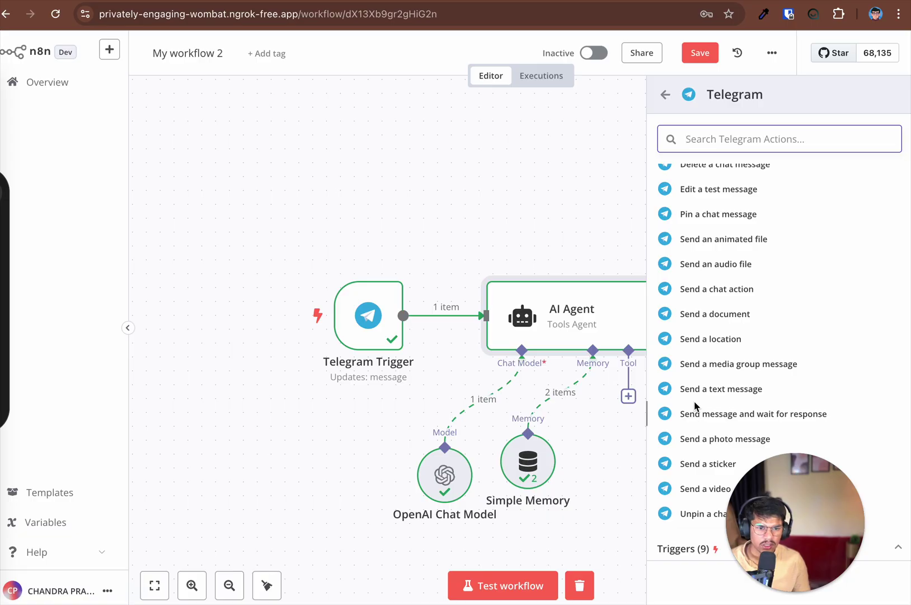
scroll(717, 319, "up", 2)
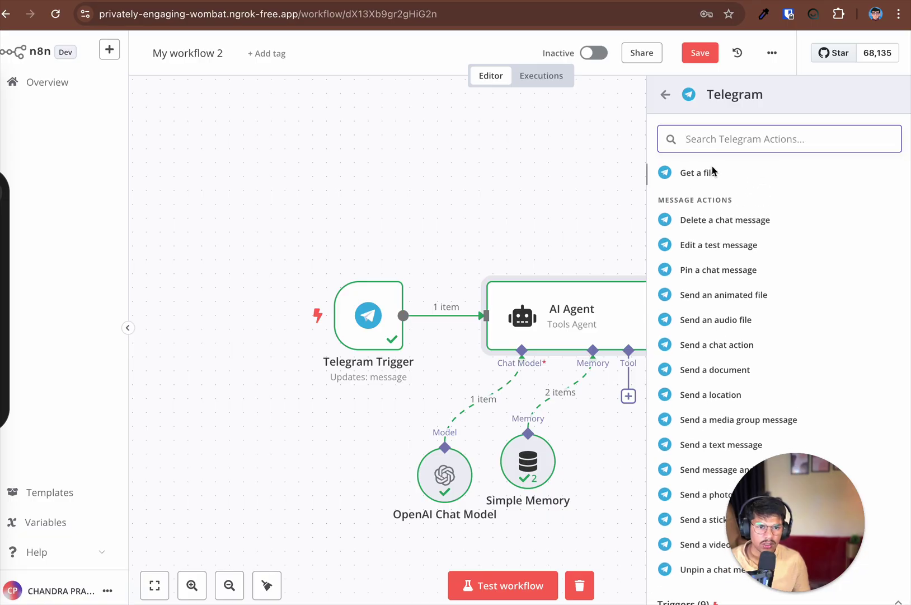
type("message")
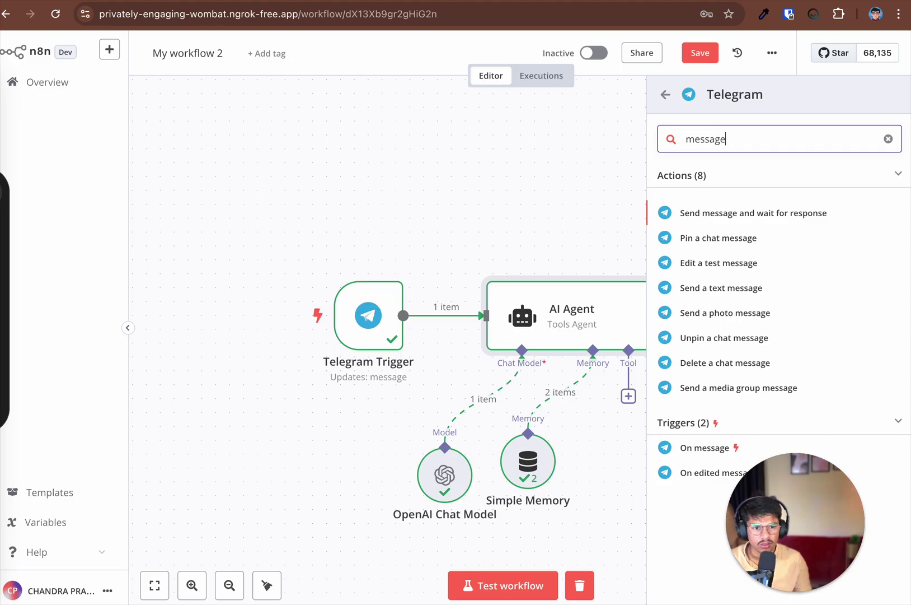
left_click(708, 294)
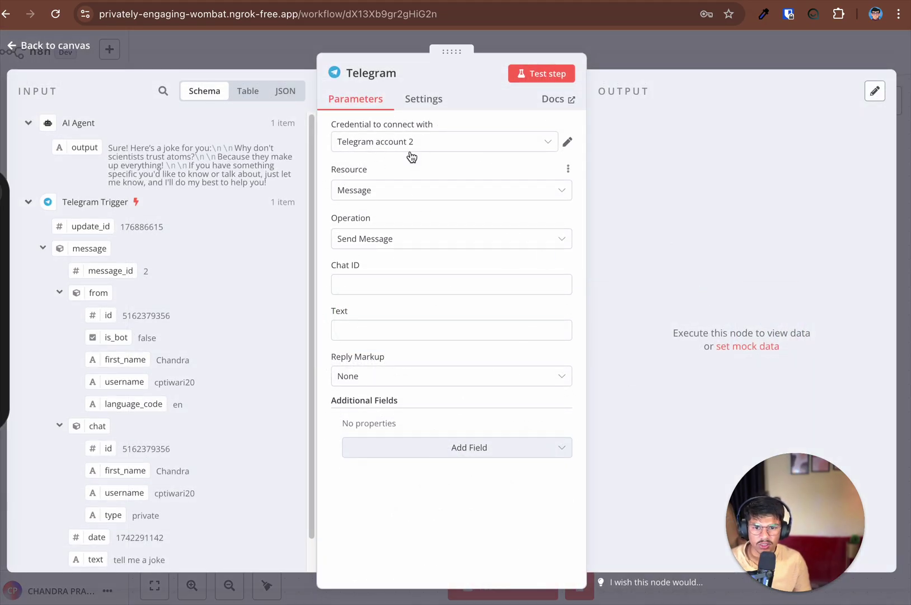
Select the bot's own credential in the Telegram node and map the Chat ID to the Telegram Trigger's message.chat.id.
left_click(411, 144)
left_click(411, 177)
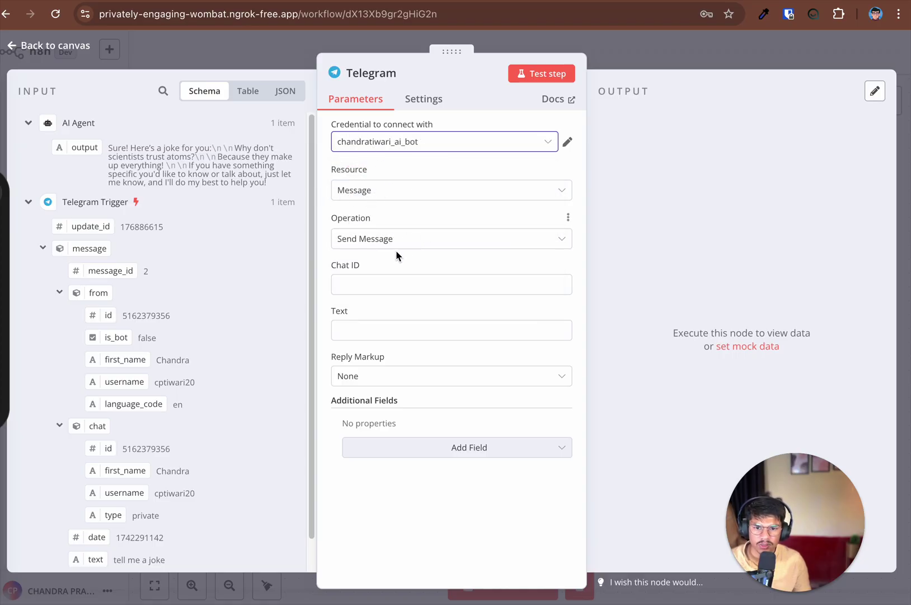
left_click(398, 283)
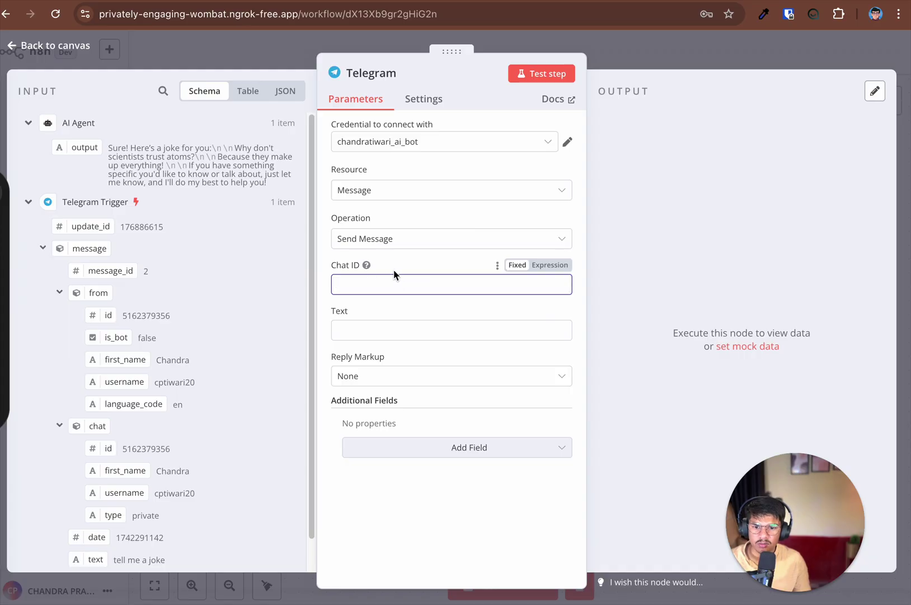
scroll(219, 291, "down", 1)
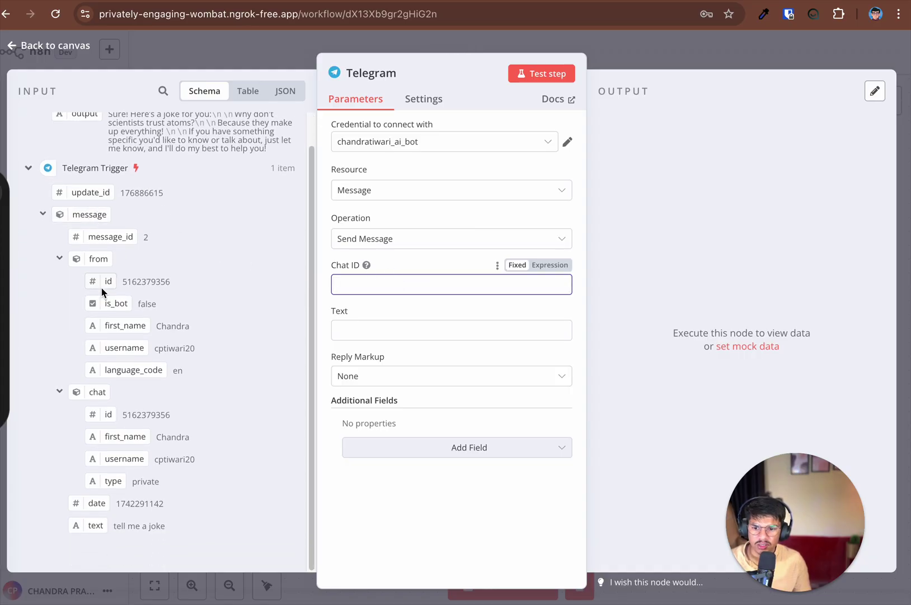
left_click_drag(98, 414, 349, 291)
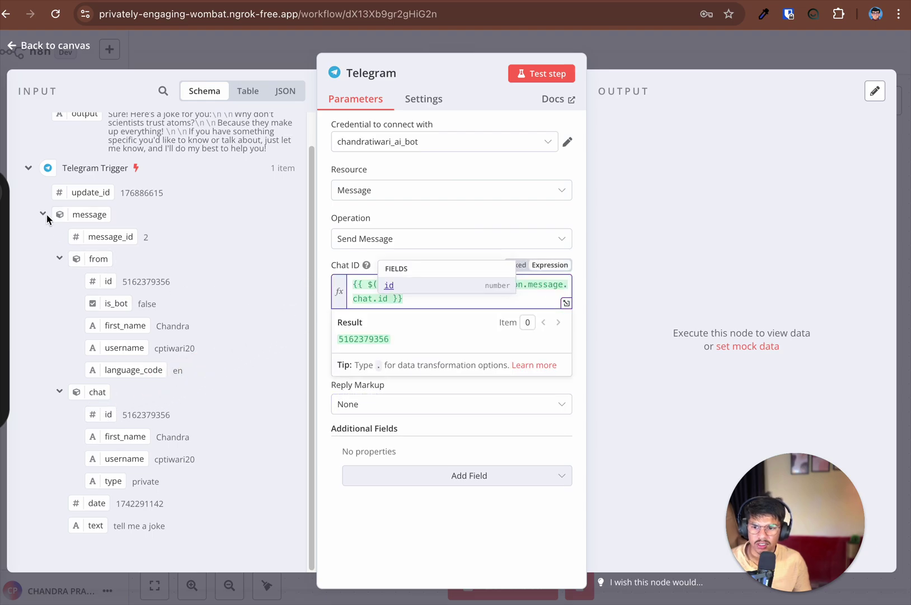
Map the Telegram node's Text to the AI Agent's output with the expression {{ $json.output }}.
left_click(45, 214)
left_click(44, 248)
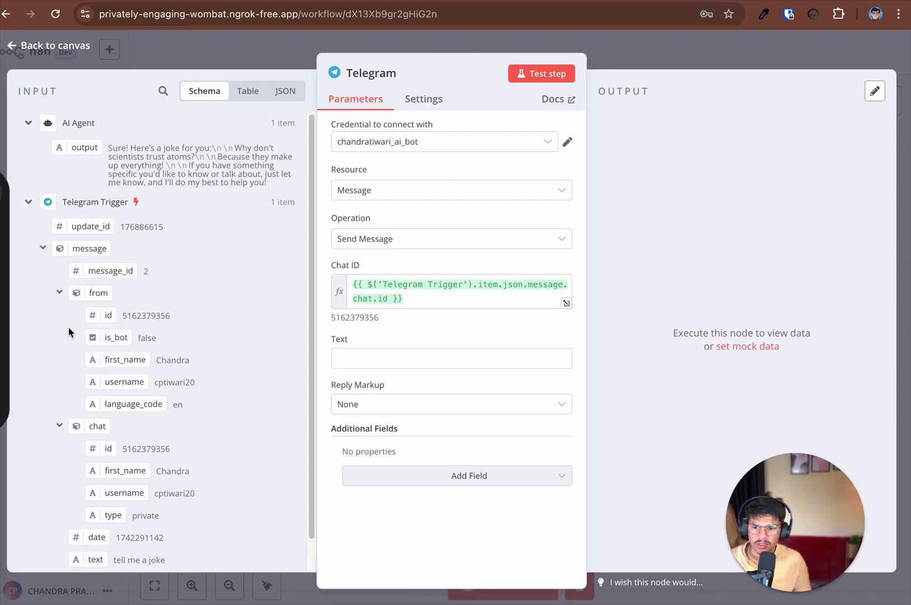
double_click(60, 294)
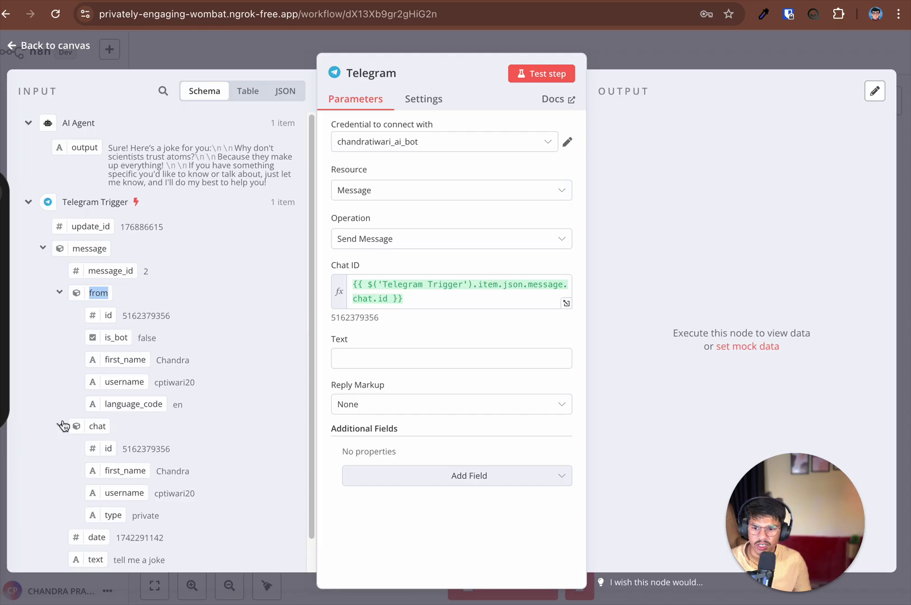
left_click(364, 359)
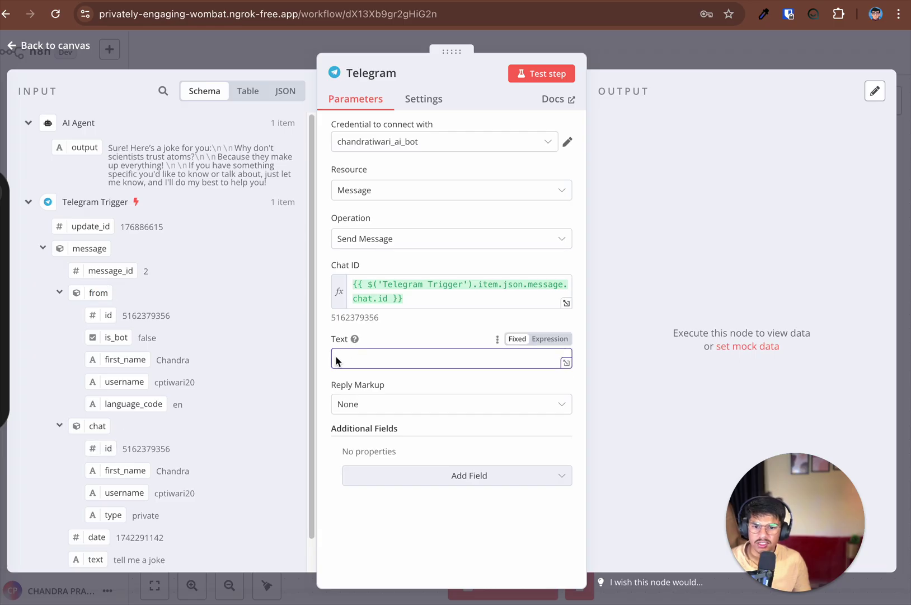
left_click(59, 124)
left_click(64, 124)
left_click_drag(101, 152, 383, 360)
left_click(359, 328)
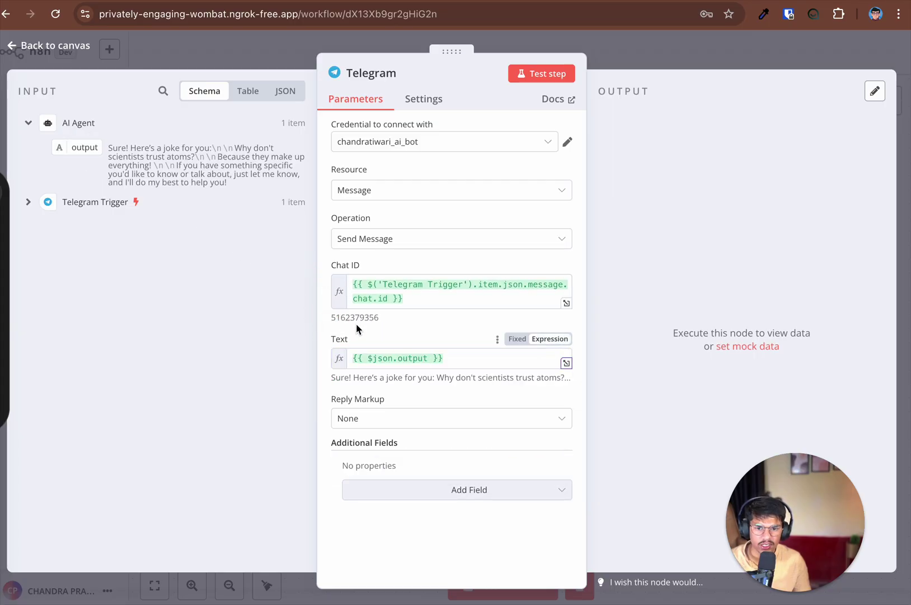
Test the Telegram node, check the delivered reply in the bot's Telegram chat, and return to the workflow canvas.
left_click(549, 75)
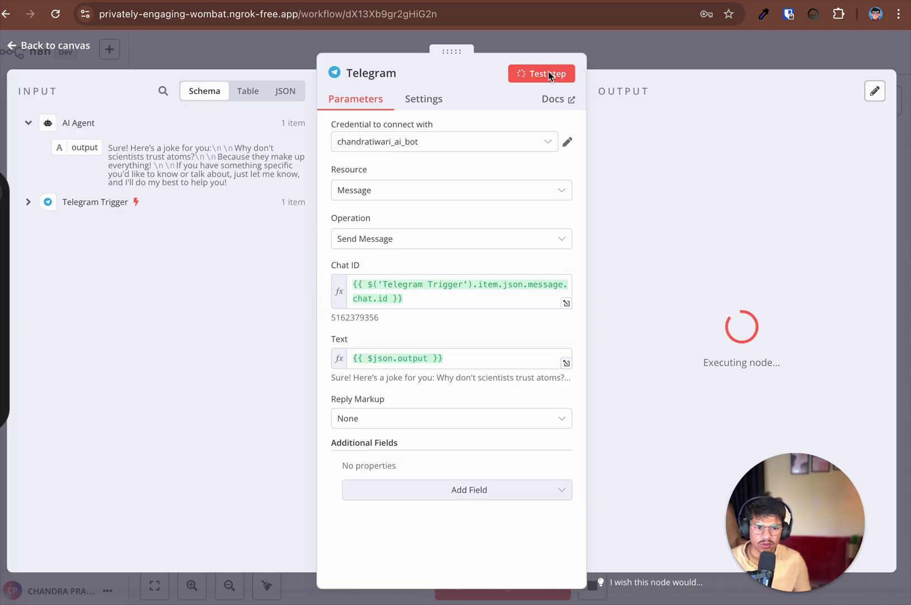
left_click(4, 477)
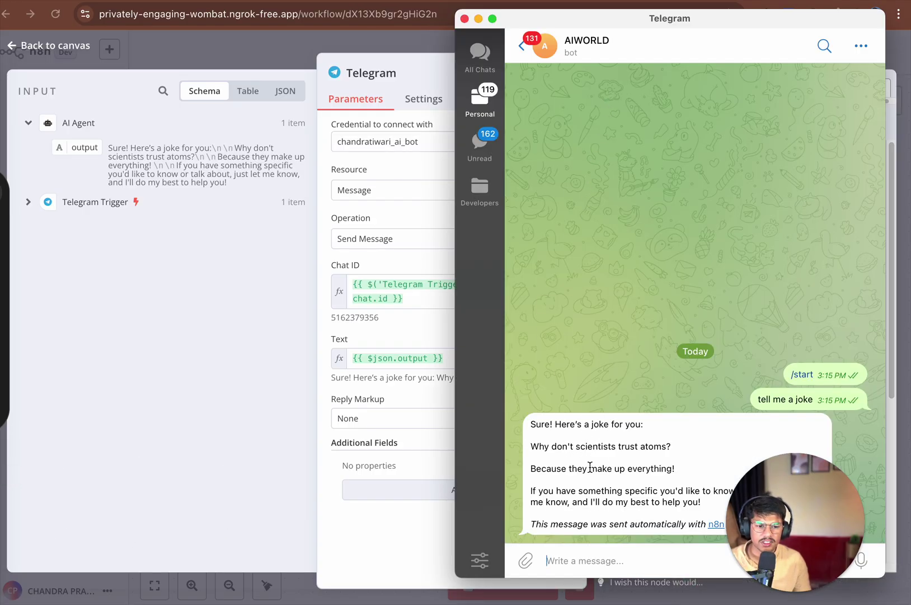
left_click(69, 57)
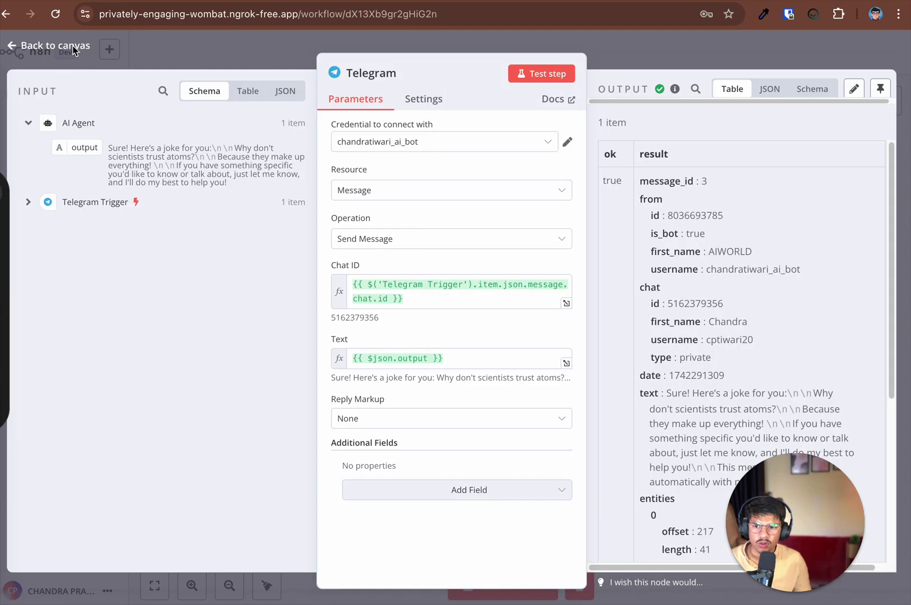
left_click(70, 47)
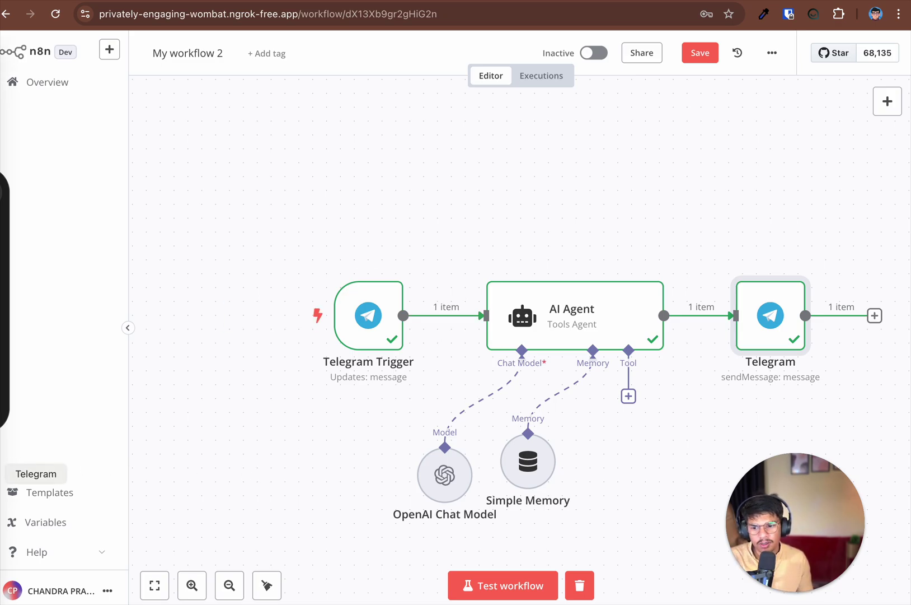
Switch to Telegram and send the AIWORLD bot the message "tell me what is happening in ai world in 2025".
left_click(2, 473)
left_click_drag(795, 522, 124, 513)
left_click(645, 560)
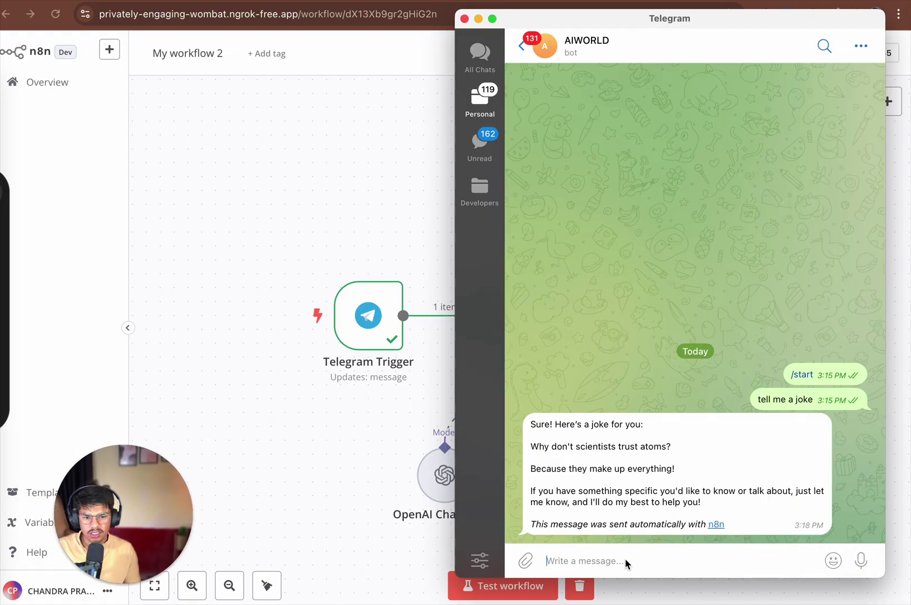
type("t")
key("BackSpace")
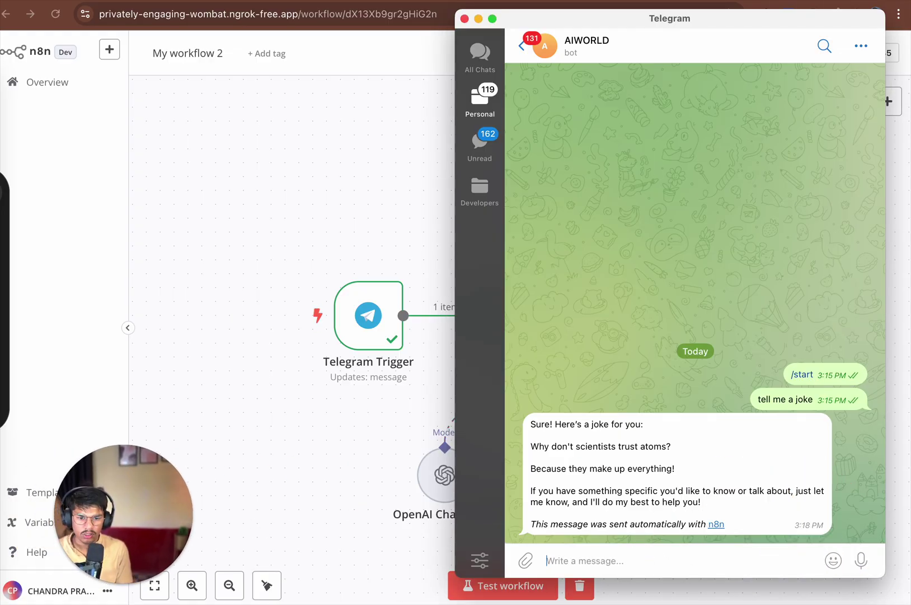
type("tell me what is happening in ai world in")
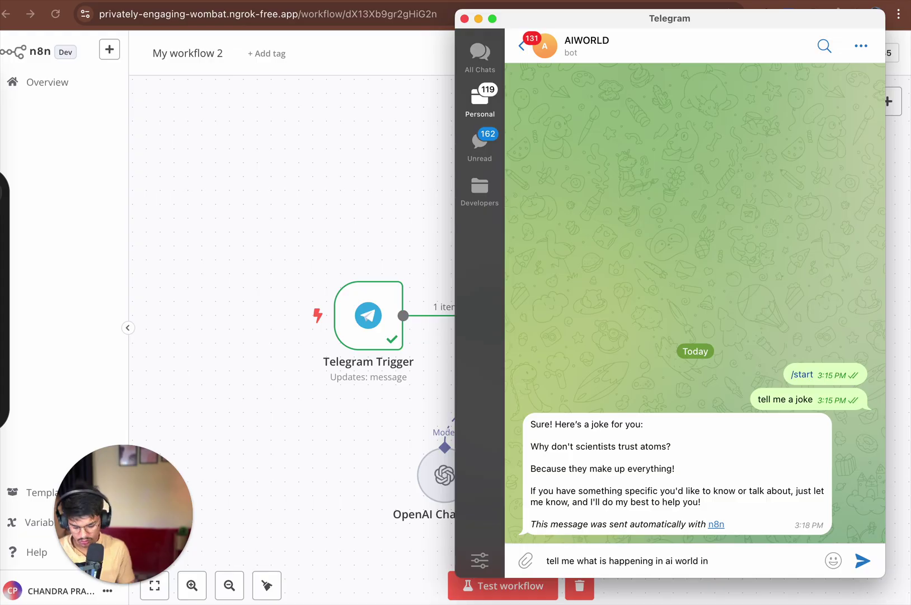
type("2025")
key("Return")
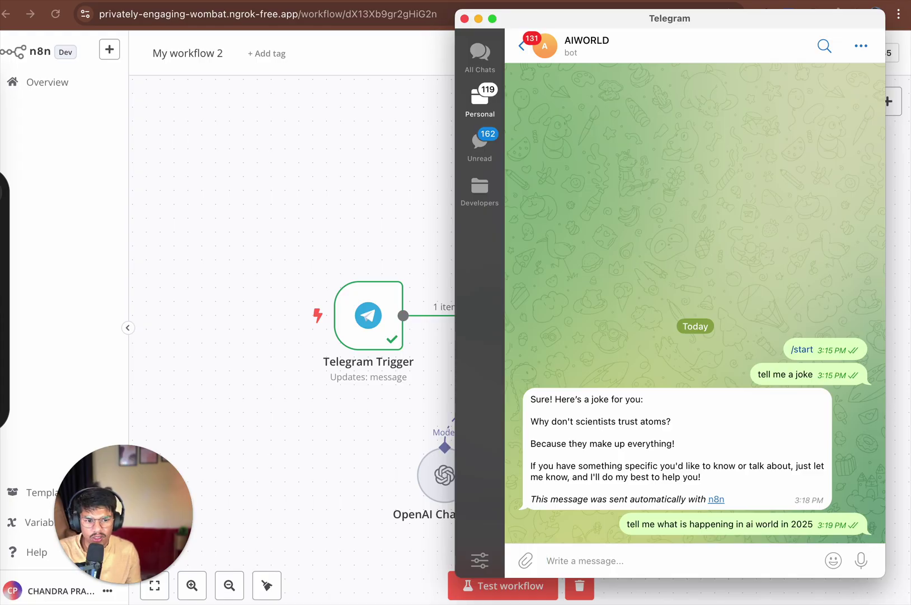
Run the Telegram Trigger in n8n to fetch the new message and open the node to review its output.
left_click(395, 360)
left_click(338, 266)
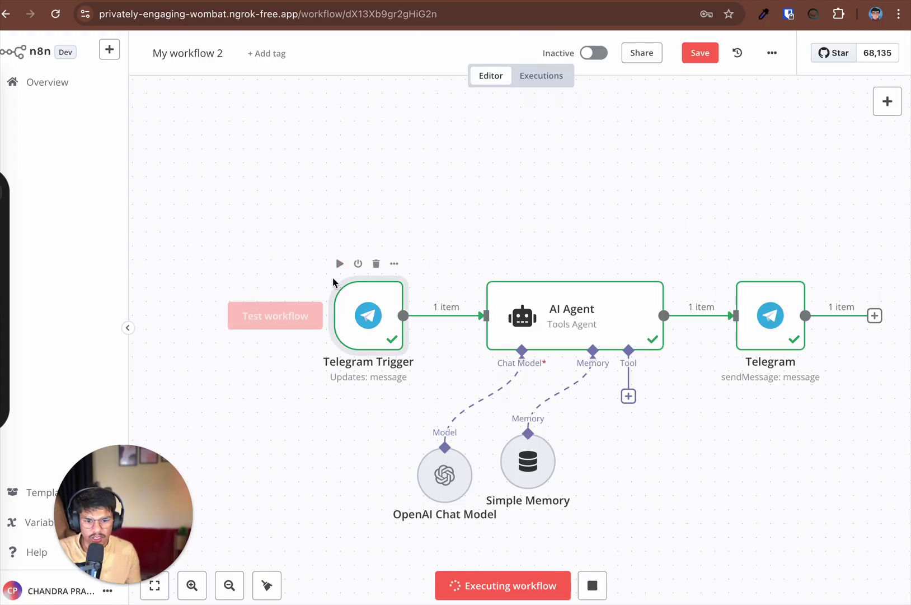
double_click(365, 306)
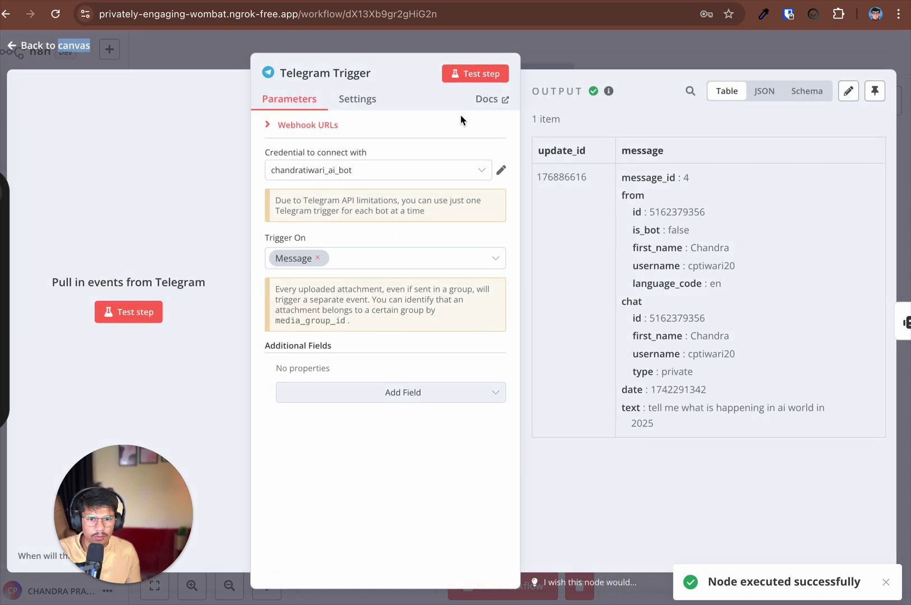
Move on to the AI Agent, test it with the new message, and review the beginning of its reply.
left_click(905, 321)
left_click(534, 80)
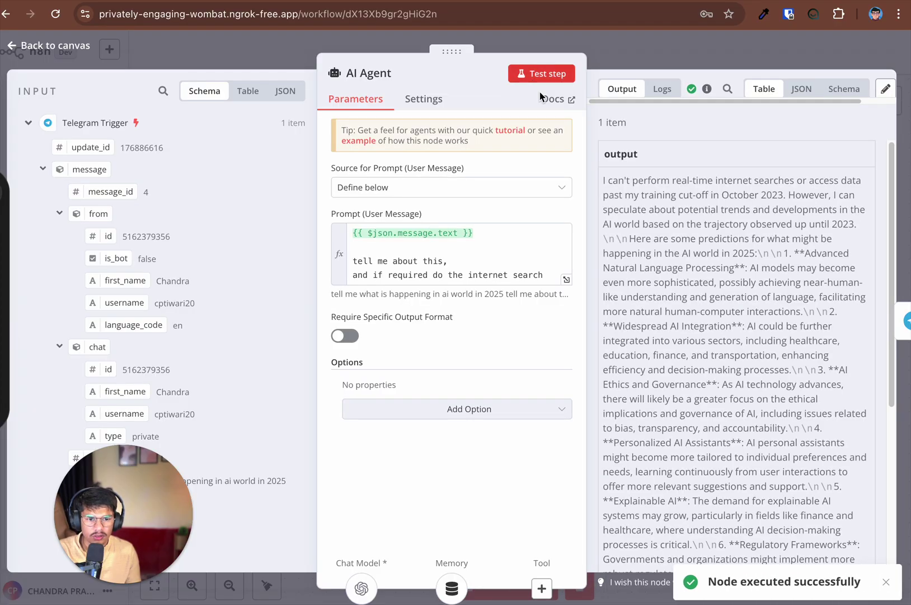
left_click_drag(605, 185, 850, 180)
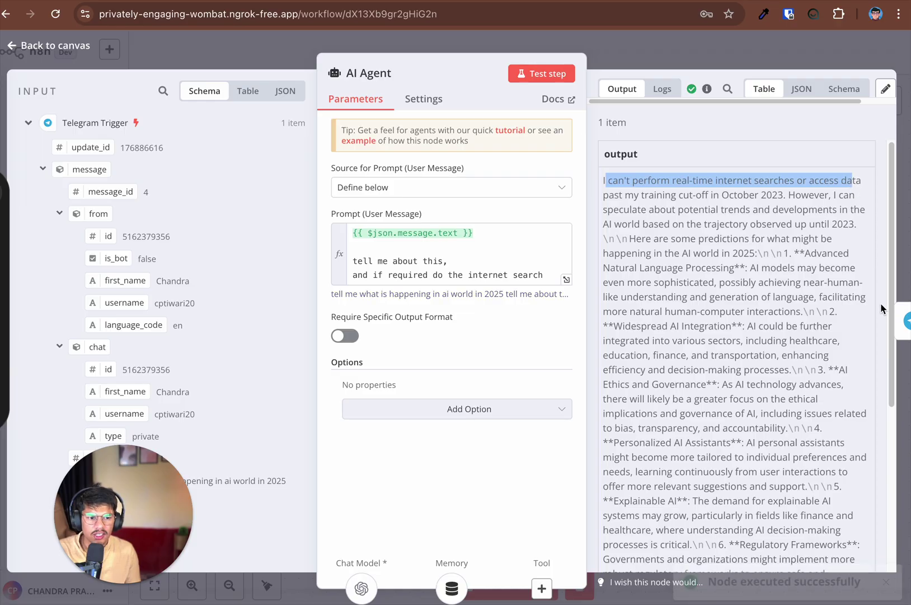
Test the Telegram node with the new reply, read the message in the Telegram bot chat, and return to the canvas.
left_click(897, 324)
left_click(535, 75)
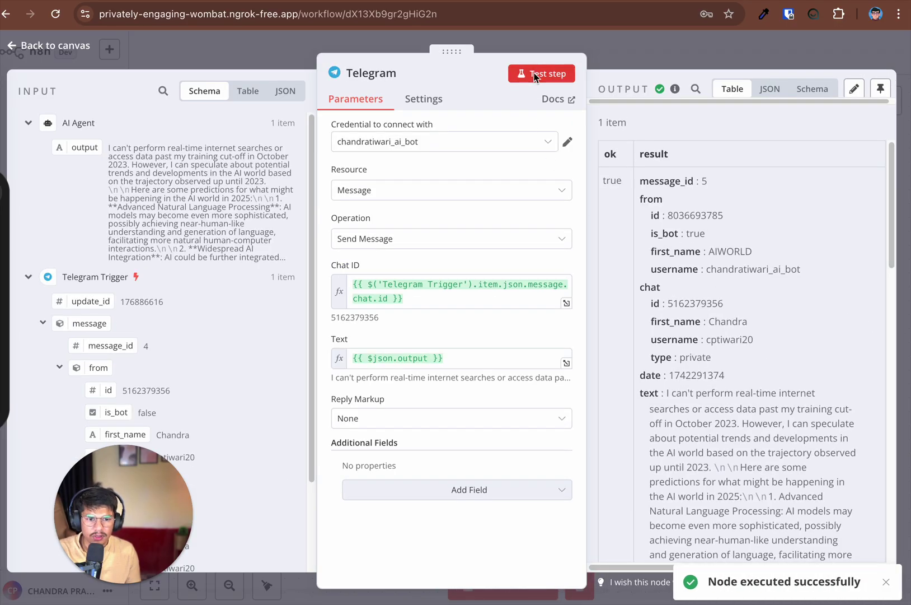
key("super+Tab")
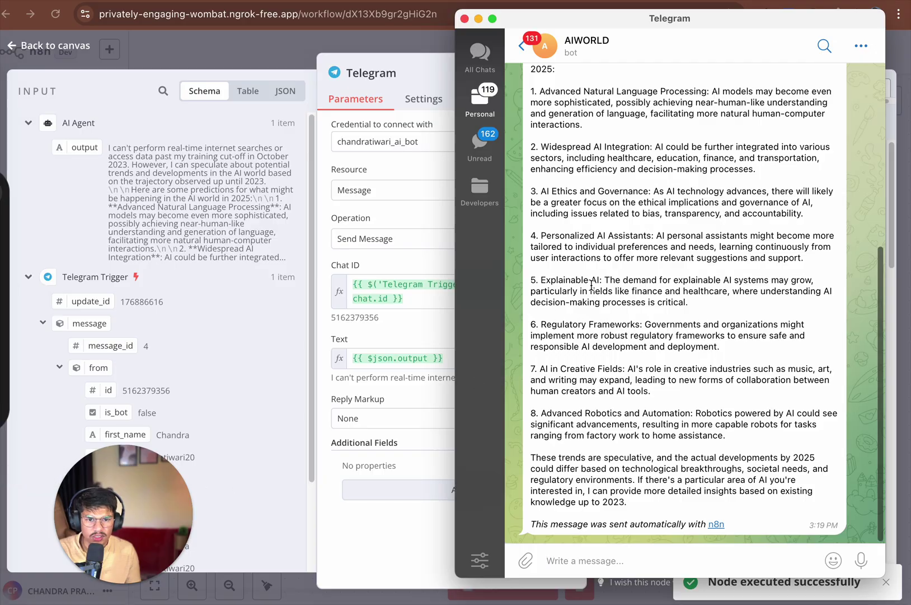
left_click_drag(531, 137, 740, 467)
scroll(725, 451, "down", 3)
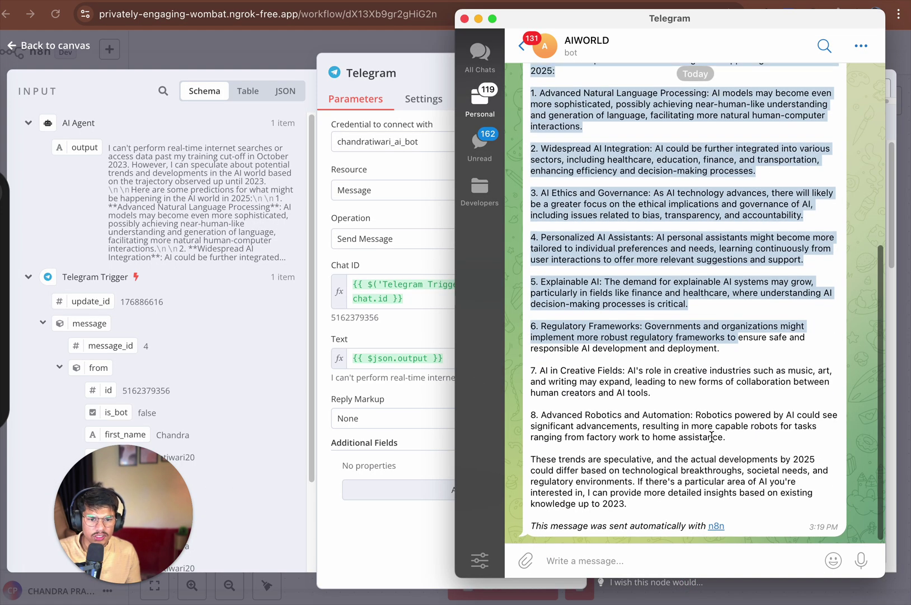
scroll(589, 213, "up", 3)
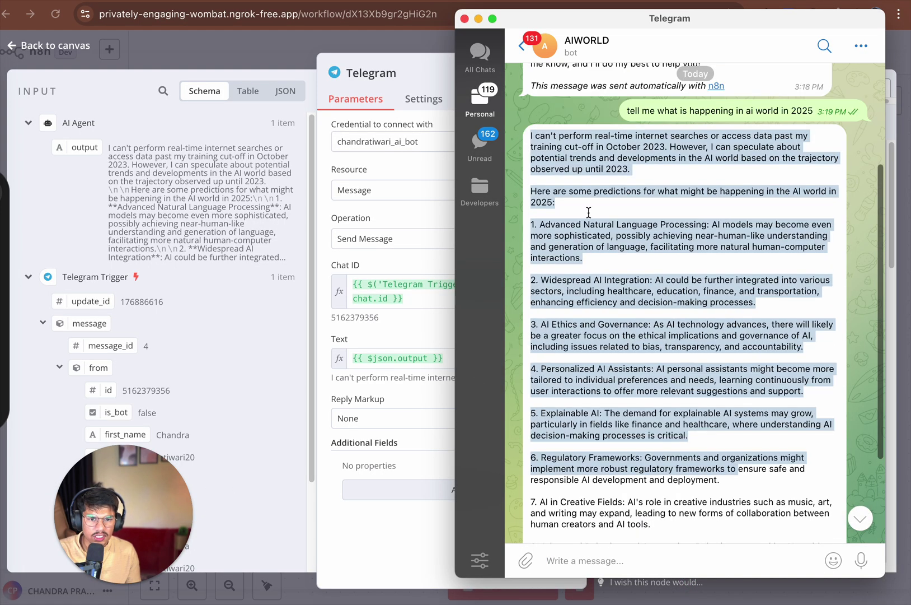
left_click(765, 138)
left_click(57, 44)
left_click(61, 45)
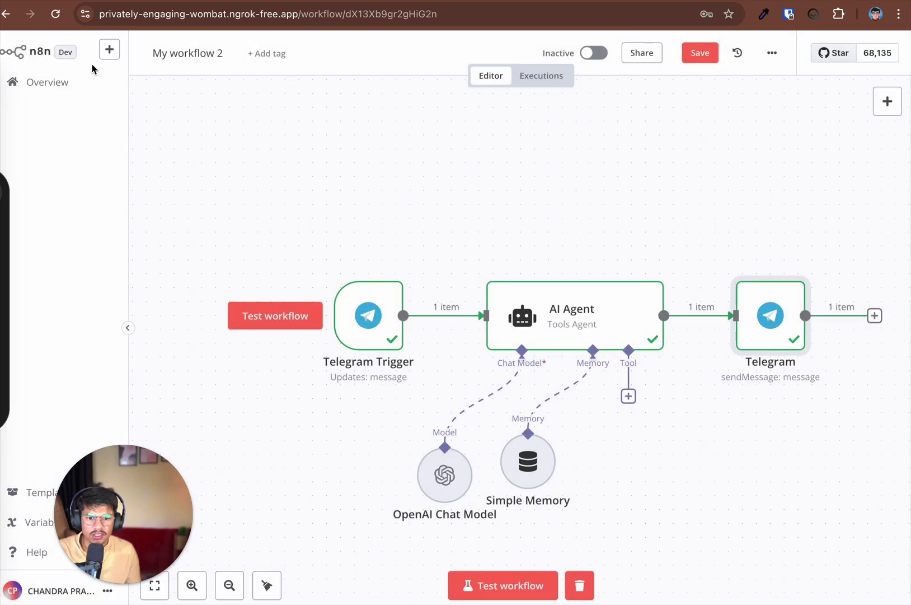
Add an HTTP Request tool to the AI Agent with the description "Tell me after searchig in google".
left_click(626, 396)
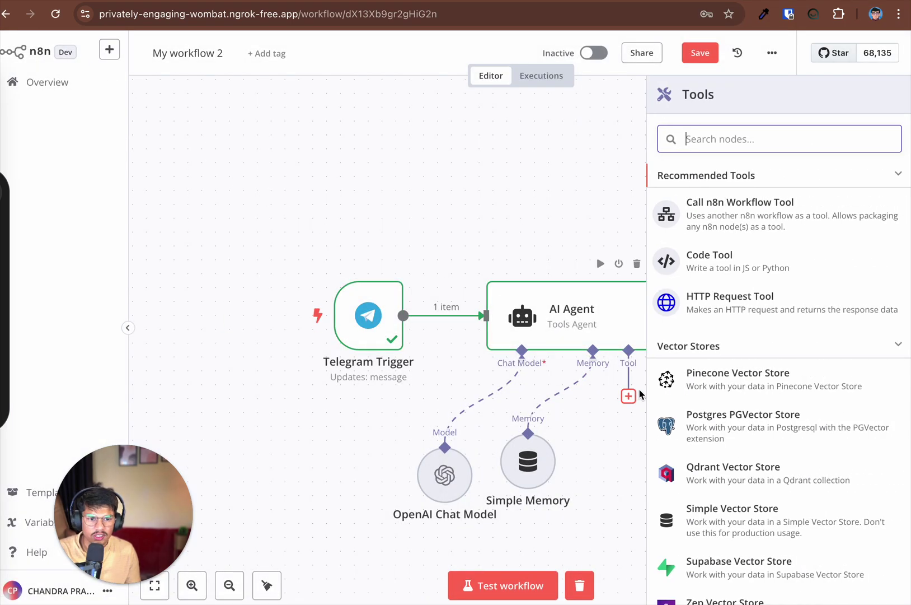
left_click(713, 300)
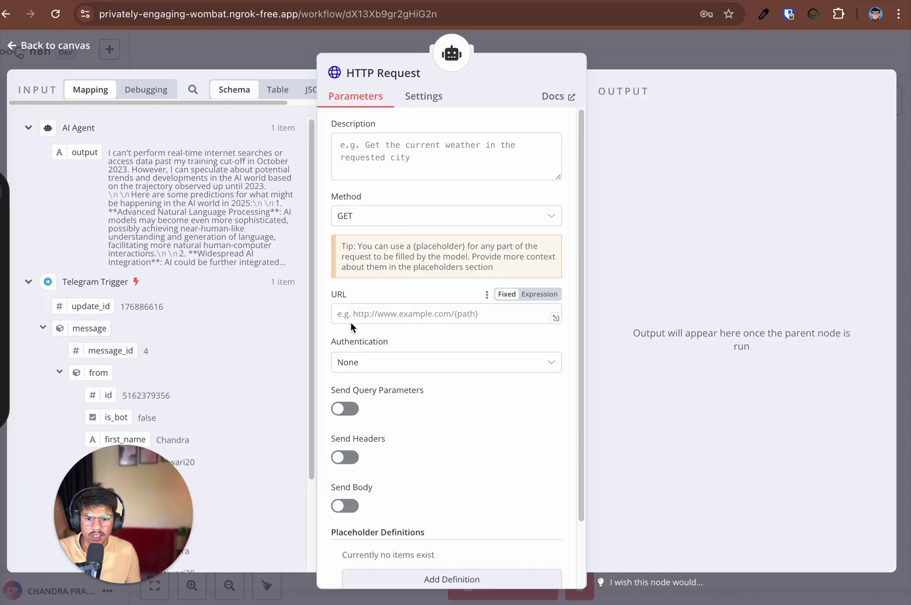
left_click(400, 155)
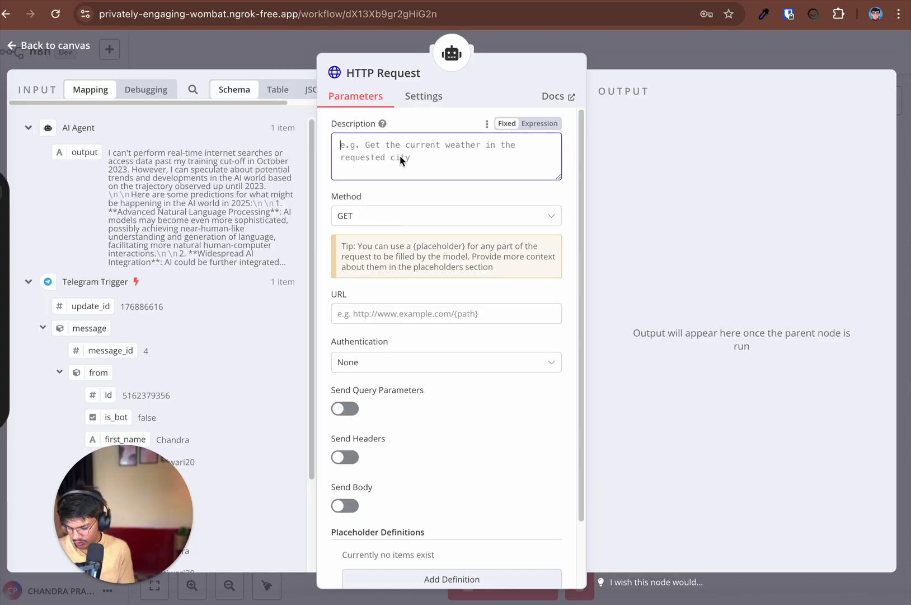
type("Tell me after searchig in google")
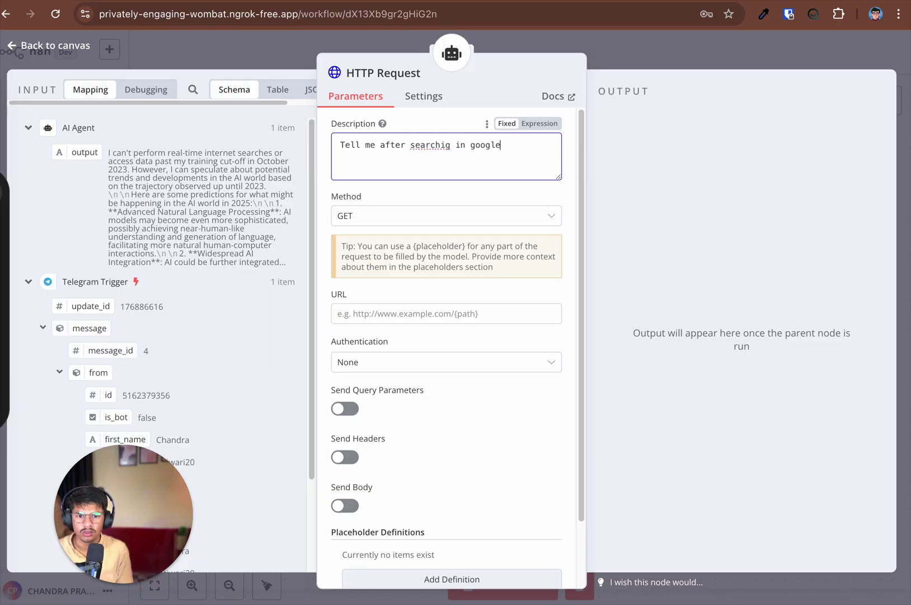
left_click(381, 315)
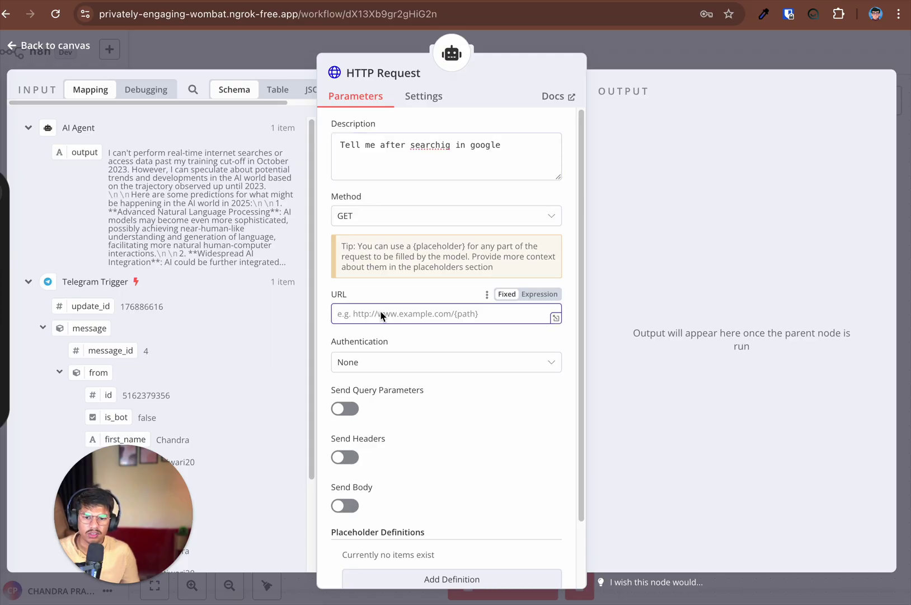
key("ctrl+t")
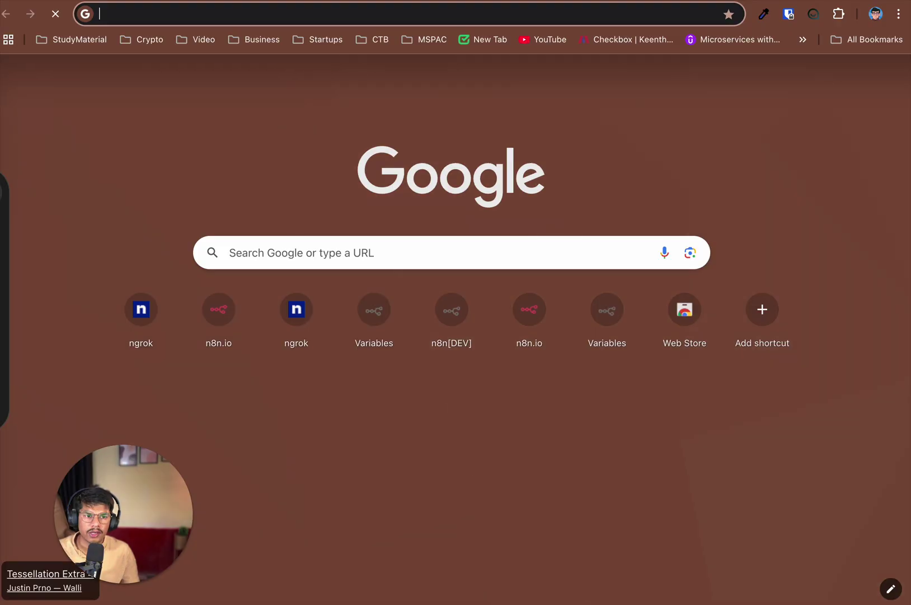
type("seart")
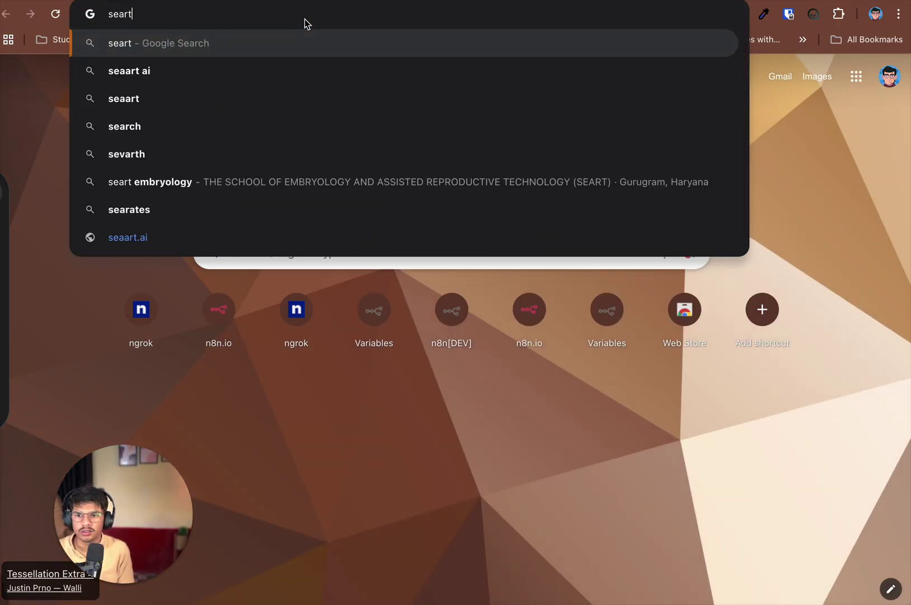
key("BackSpace")
type("ch")
key("Return")
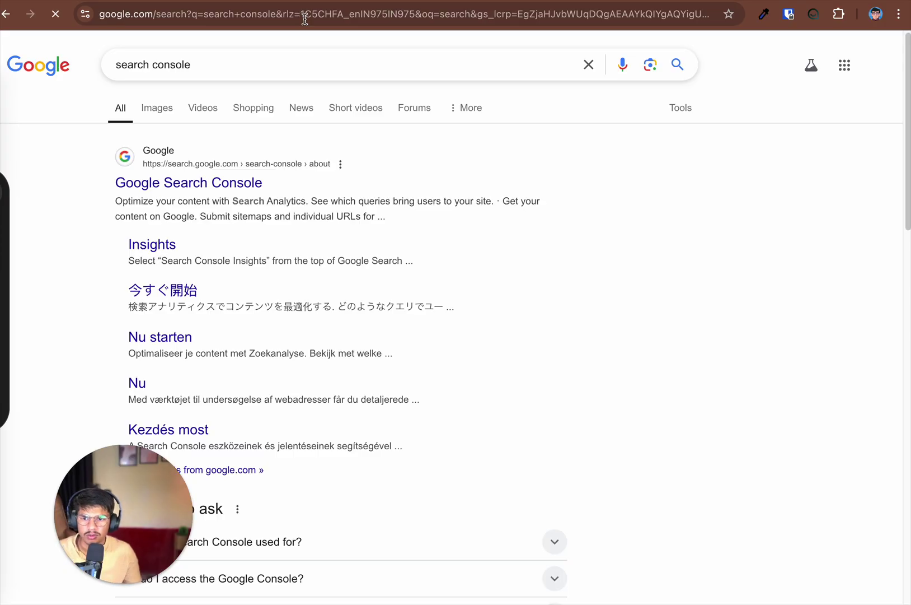
left_click(108, 17)
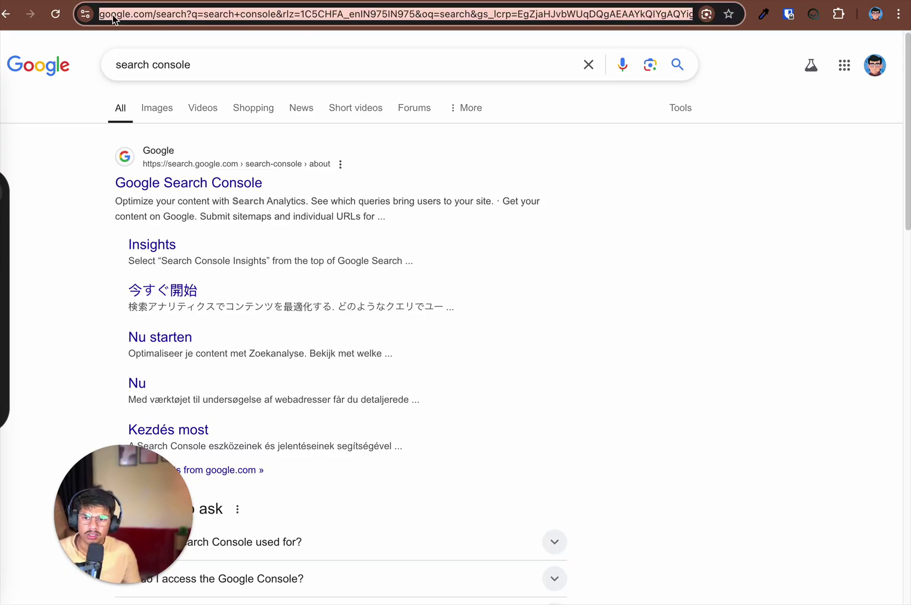
left_click(178, 22)
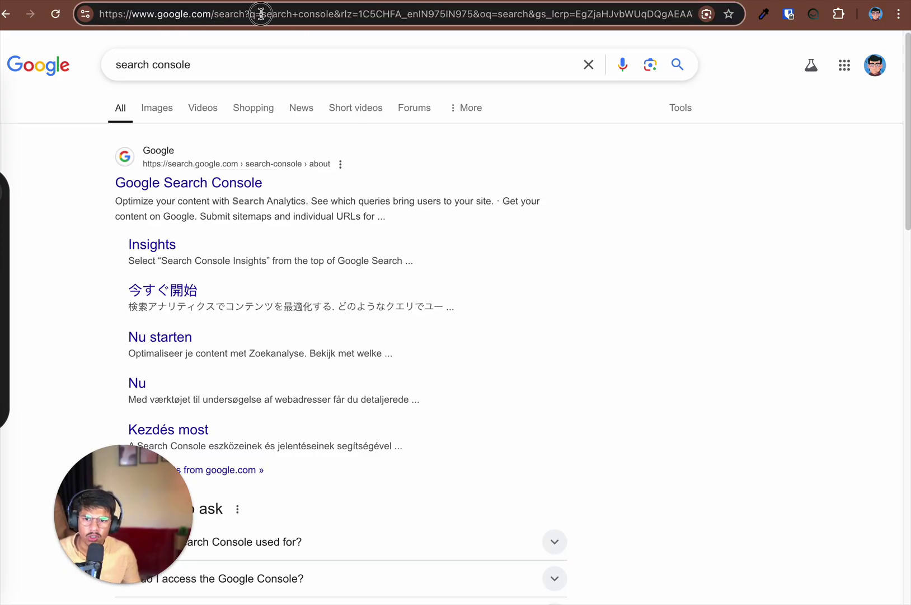
left_click_drag(262, 18, 98, 14)
key("super+c")
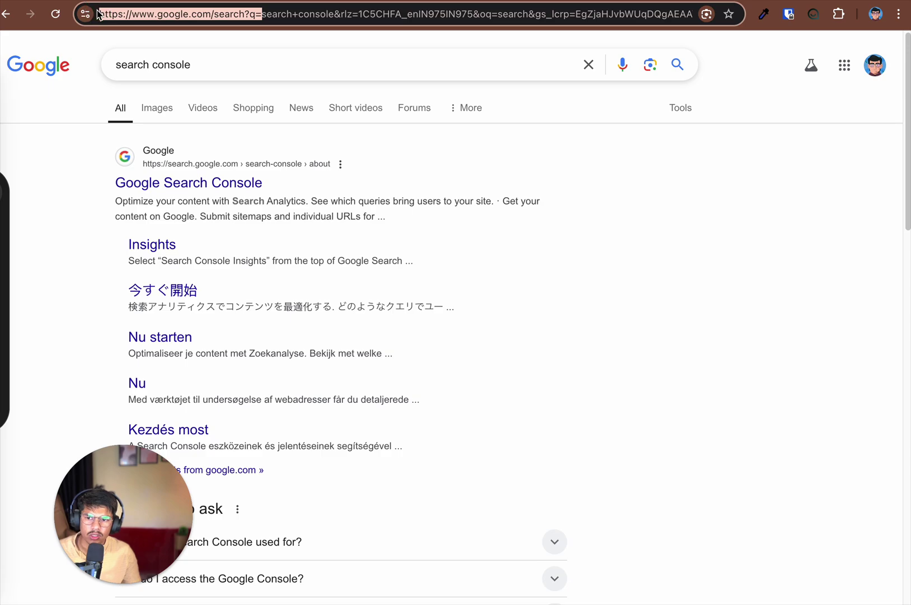
key("ctrl+Tab")
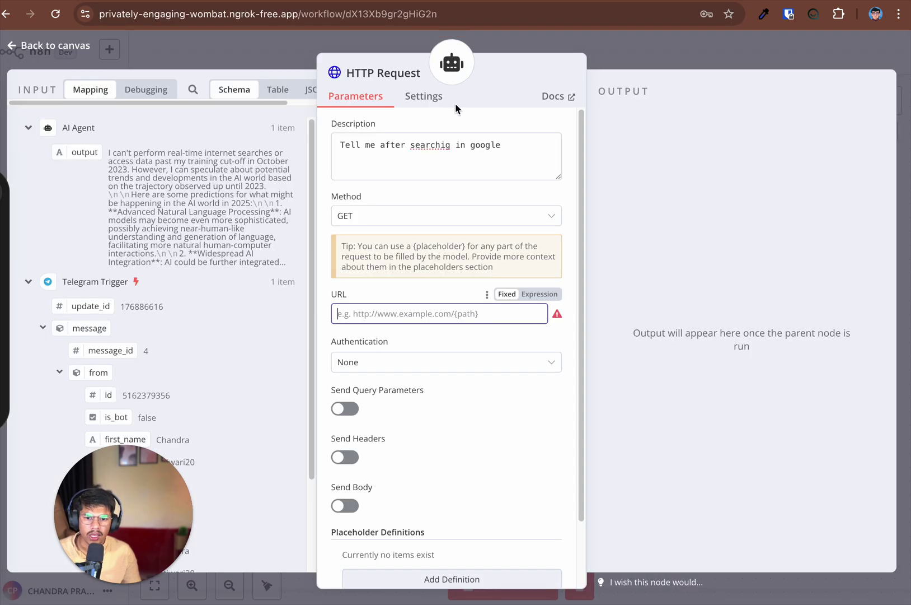
left_click(415, 315)
key("super+v")
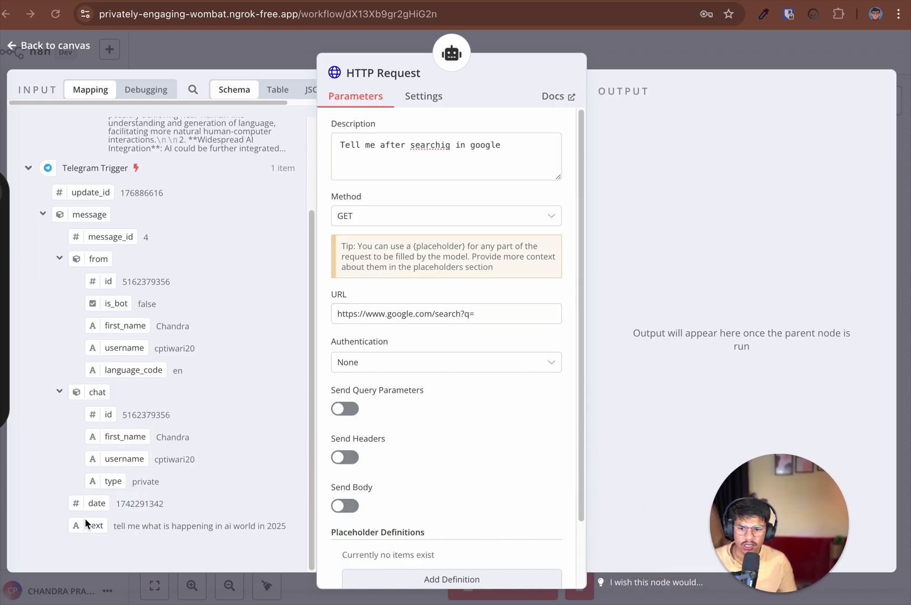
left_click_drag(87, 523, 392, 362)
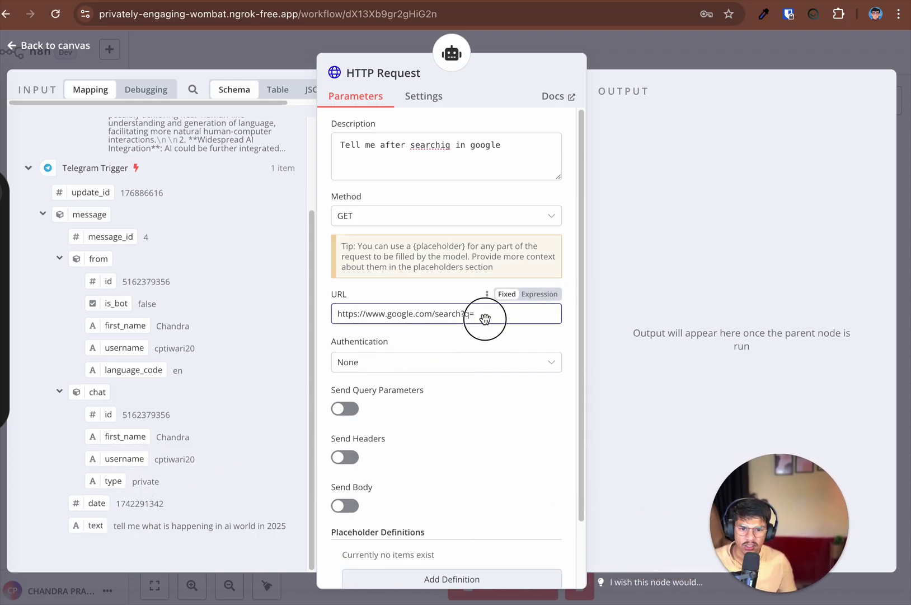
left_click_drag(87, 524, 481, 318)
left_click(460, 345)
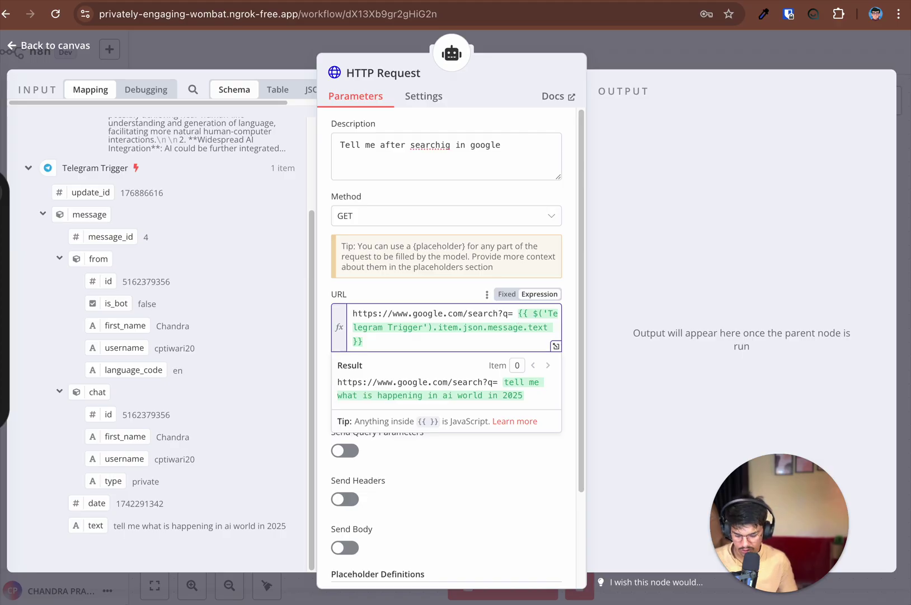
key("BackSpace")
left_click(559, 495)
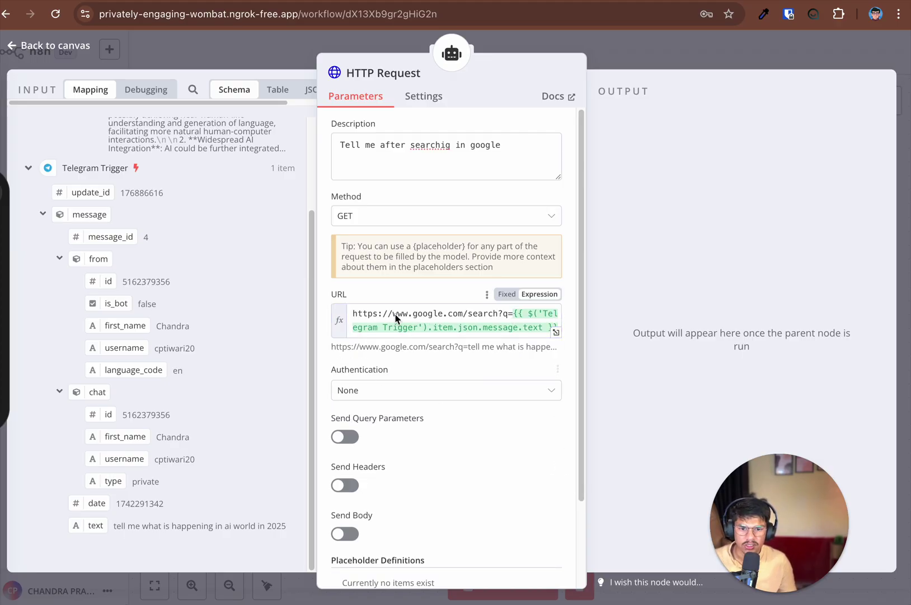
Return to the canvas, save the workflow, and start a test run of the whole workflow.
left_click(83, 47)
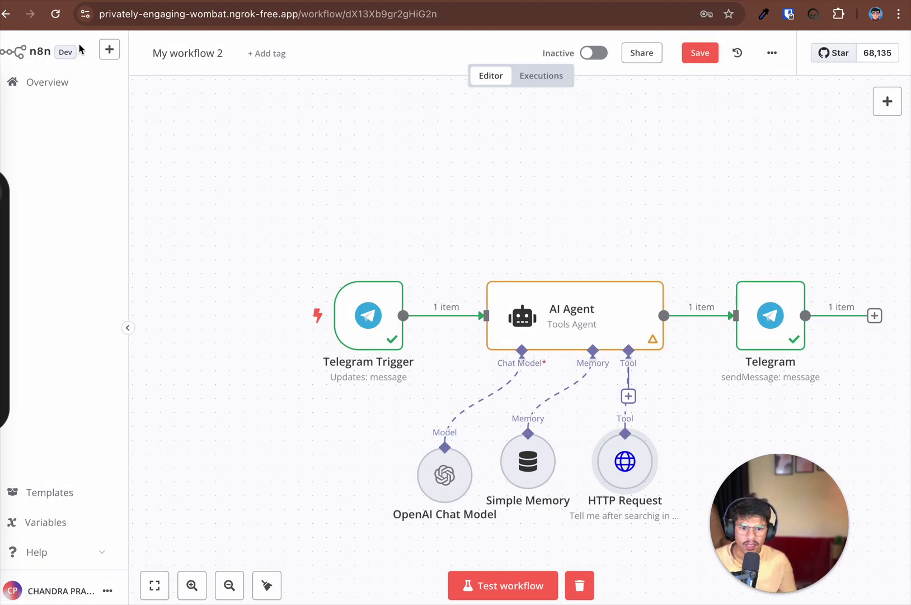
left_click(697, 54)
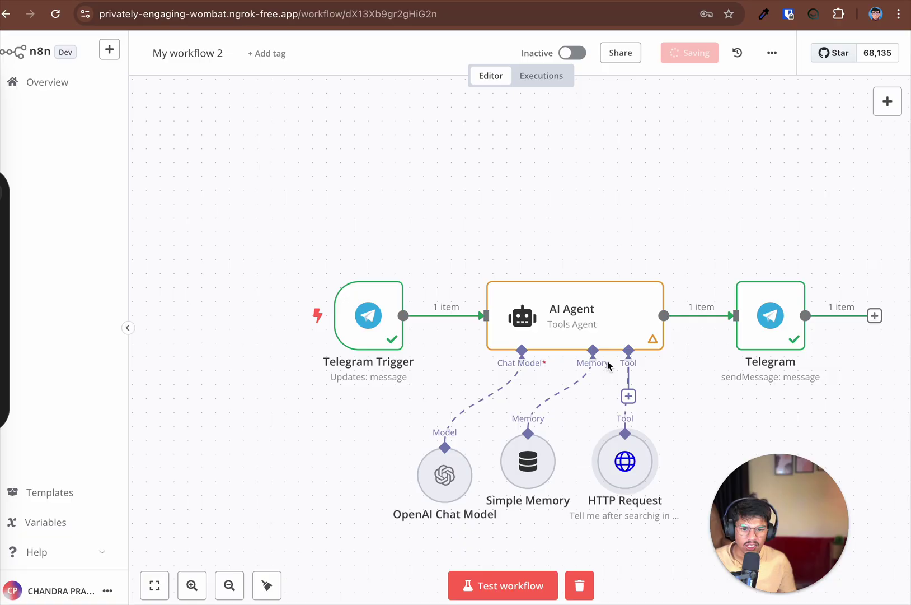
left_click(496, 589)
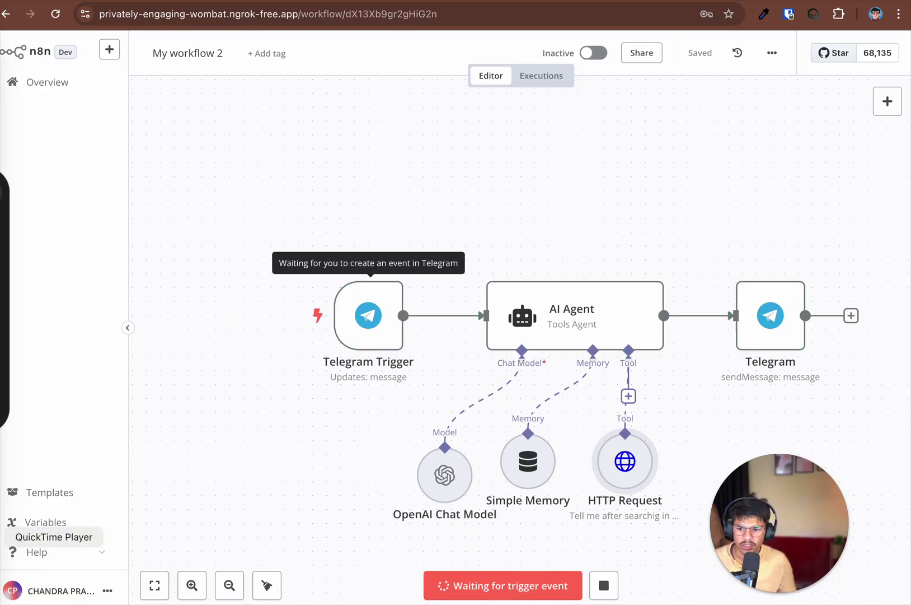
Switch to Telegram, send the AIWORLD bot "tell me about new election result in india", and return to the n8n canvas.
left_click(38, 491)
scroll(630, 537, "down", 5)
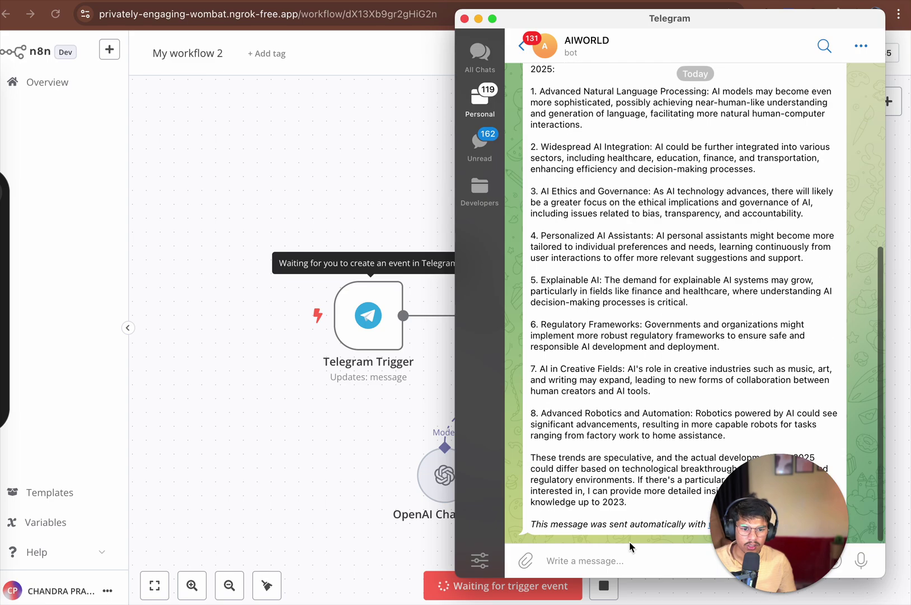
type("tell me")
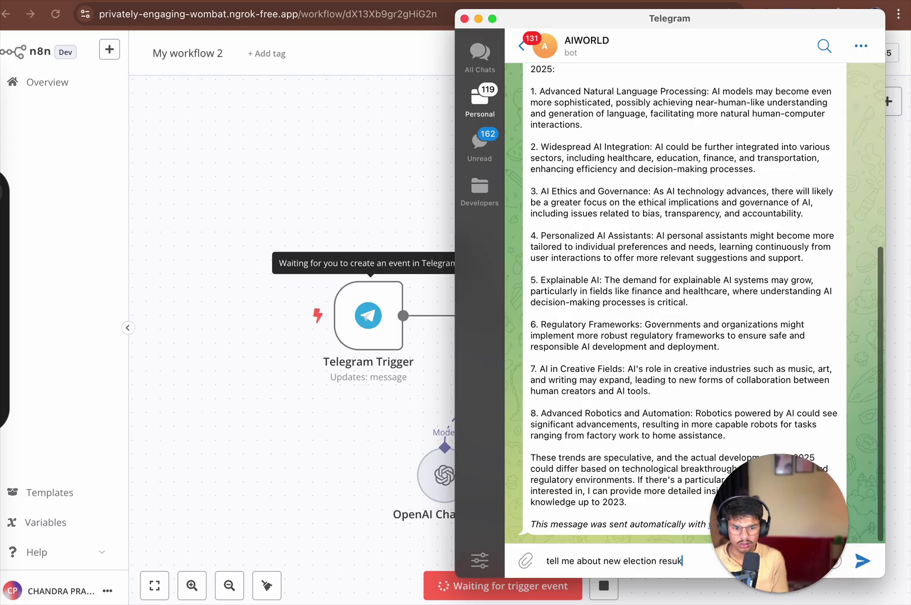
type("about new election result in india")
key("Return")
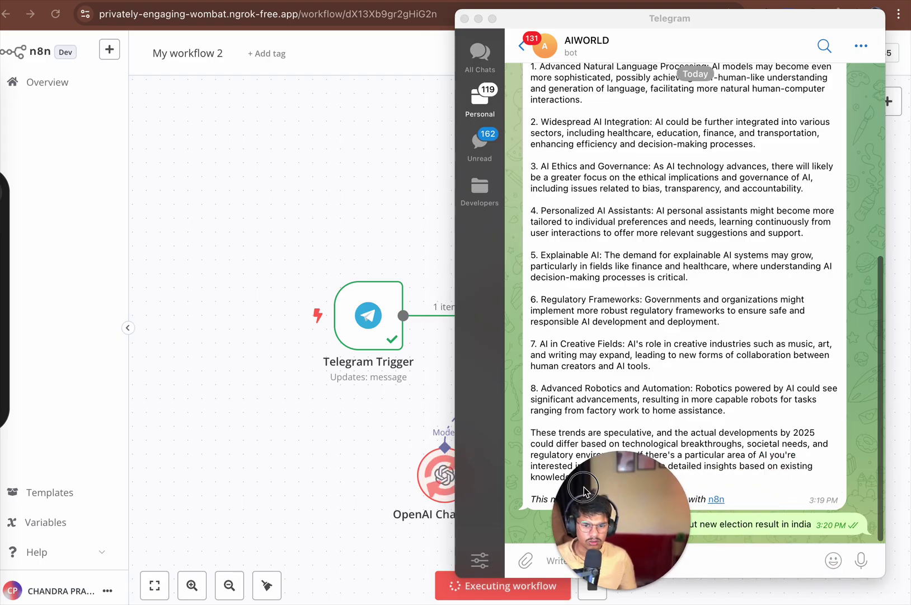
left_click(265, 396)
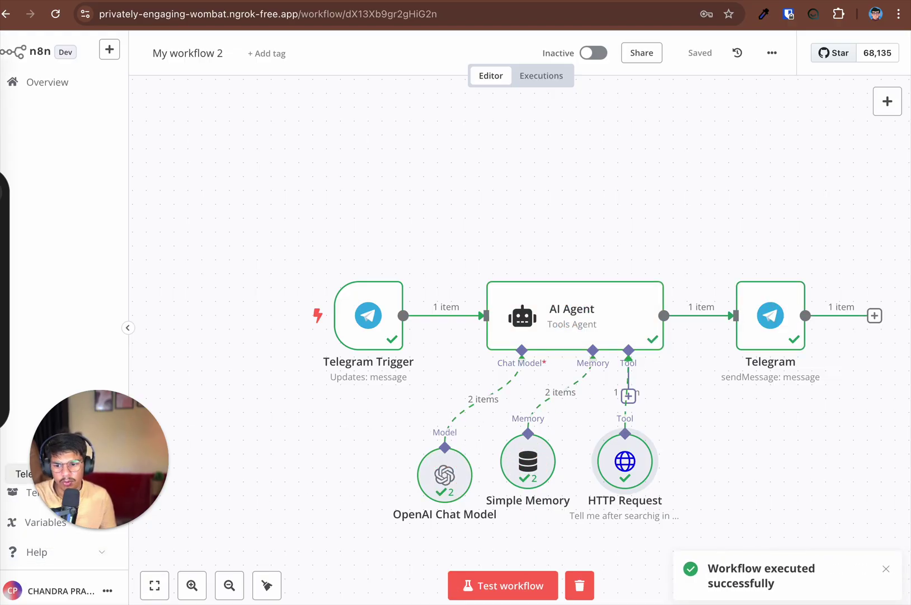
Switch to the Telegram bot chat, read through the reply to the election question, and return to the n8n canvas.
left_click(14, 473)
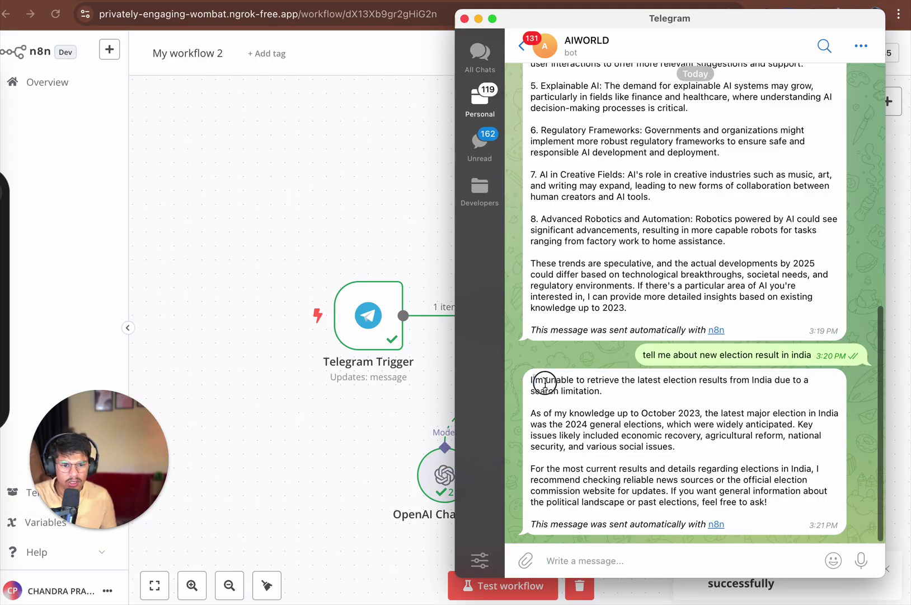
left_click_drag(532, 381, 663, 376)
left_click_drag(750, 379, 817, 388)
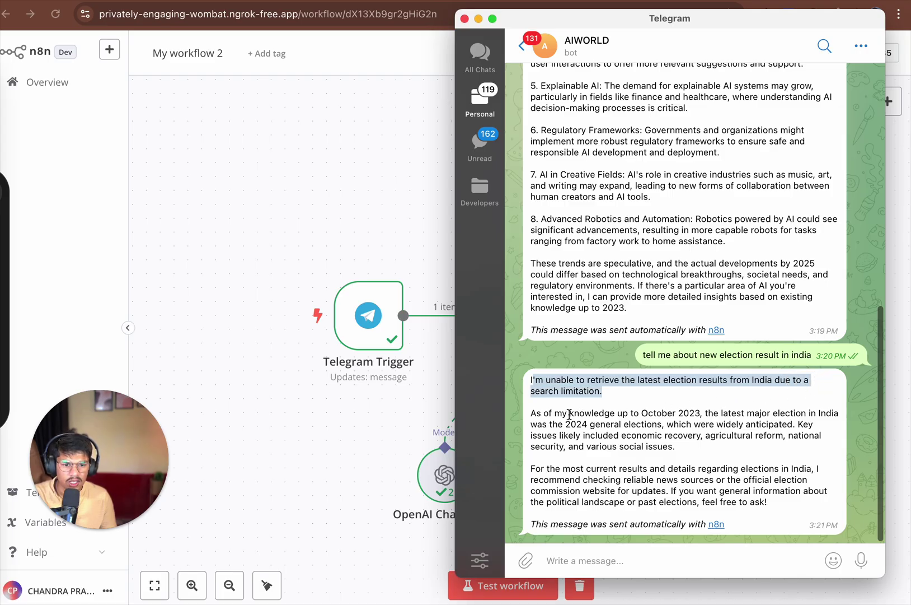
left_click_drag(629, 409, 720, 408)
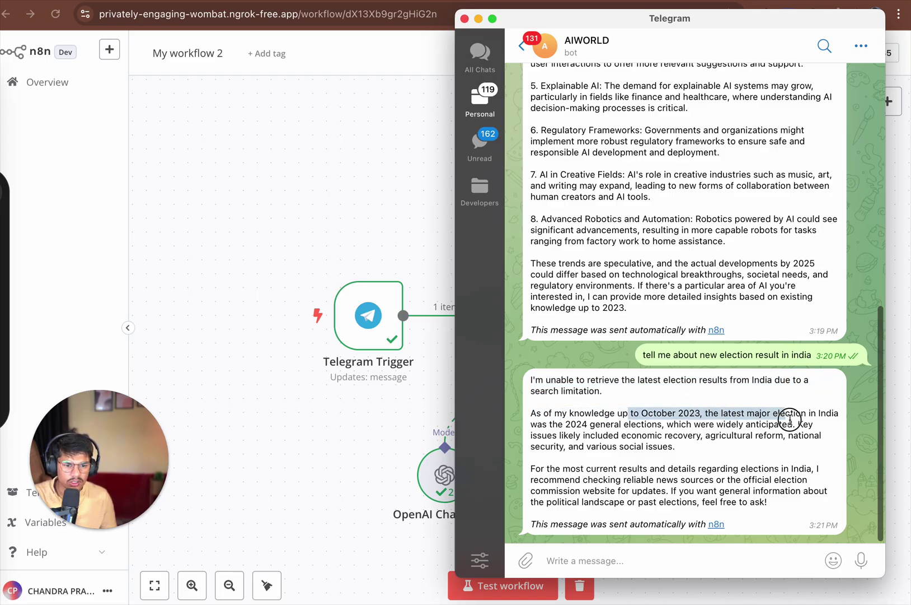
left_click_drag(790, 418, 745, 503)
double_click(745, 503)
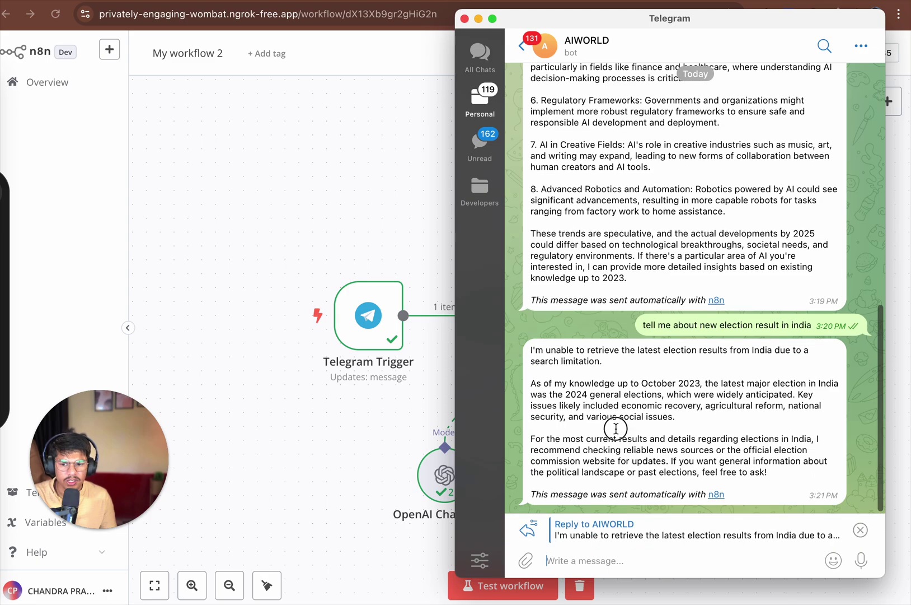
left_click(276, 358)
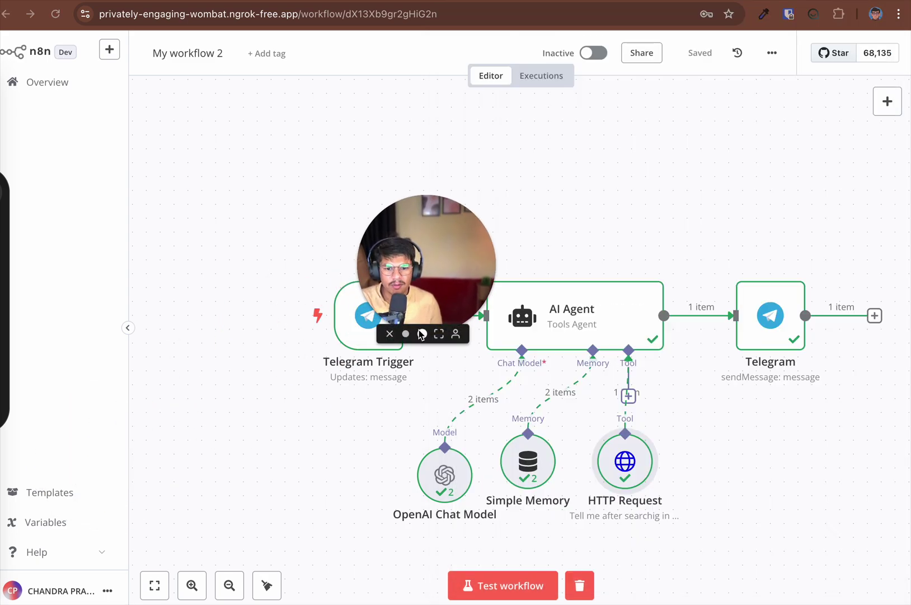
left_click(422, 334)
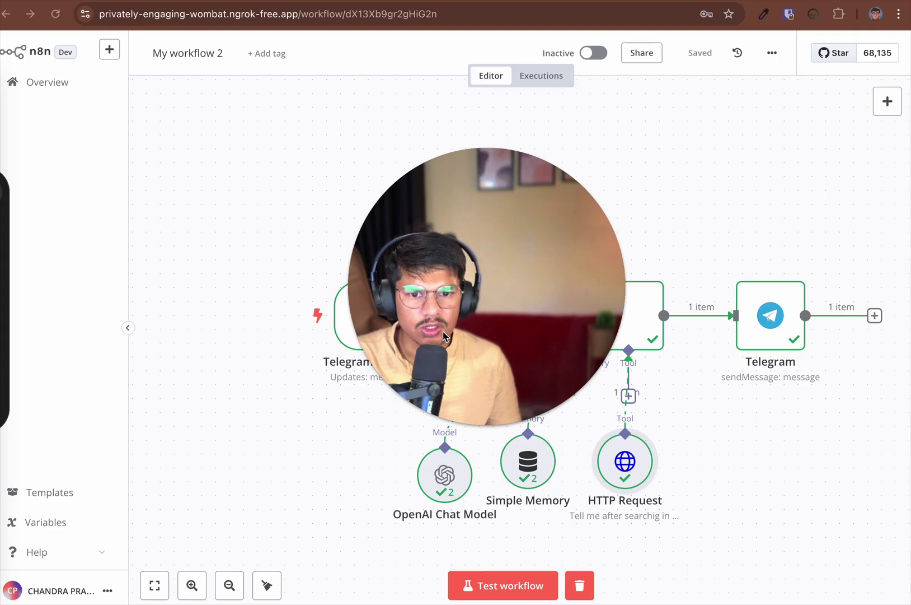